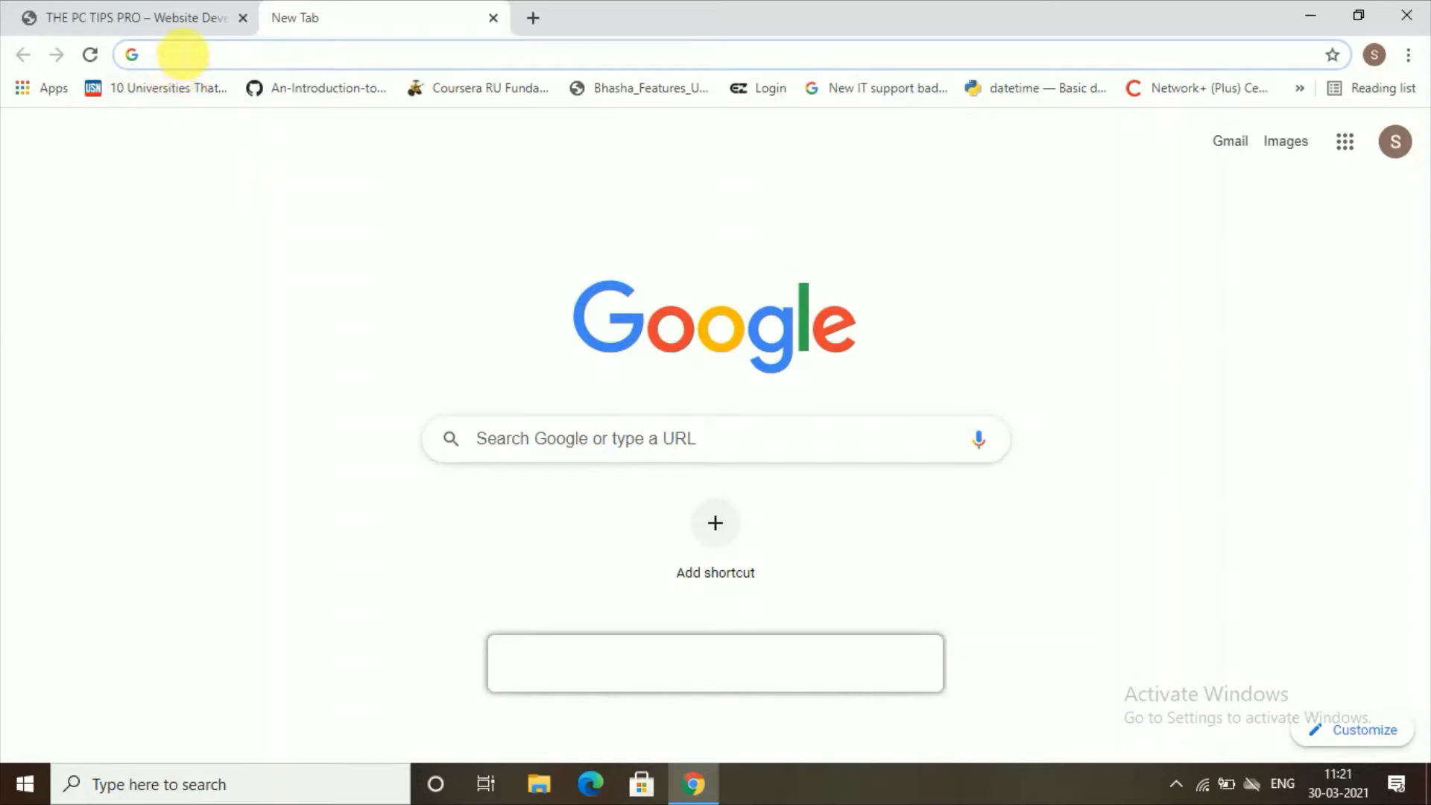
text(p)
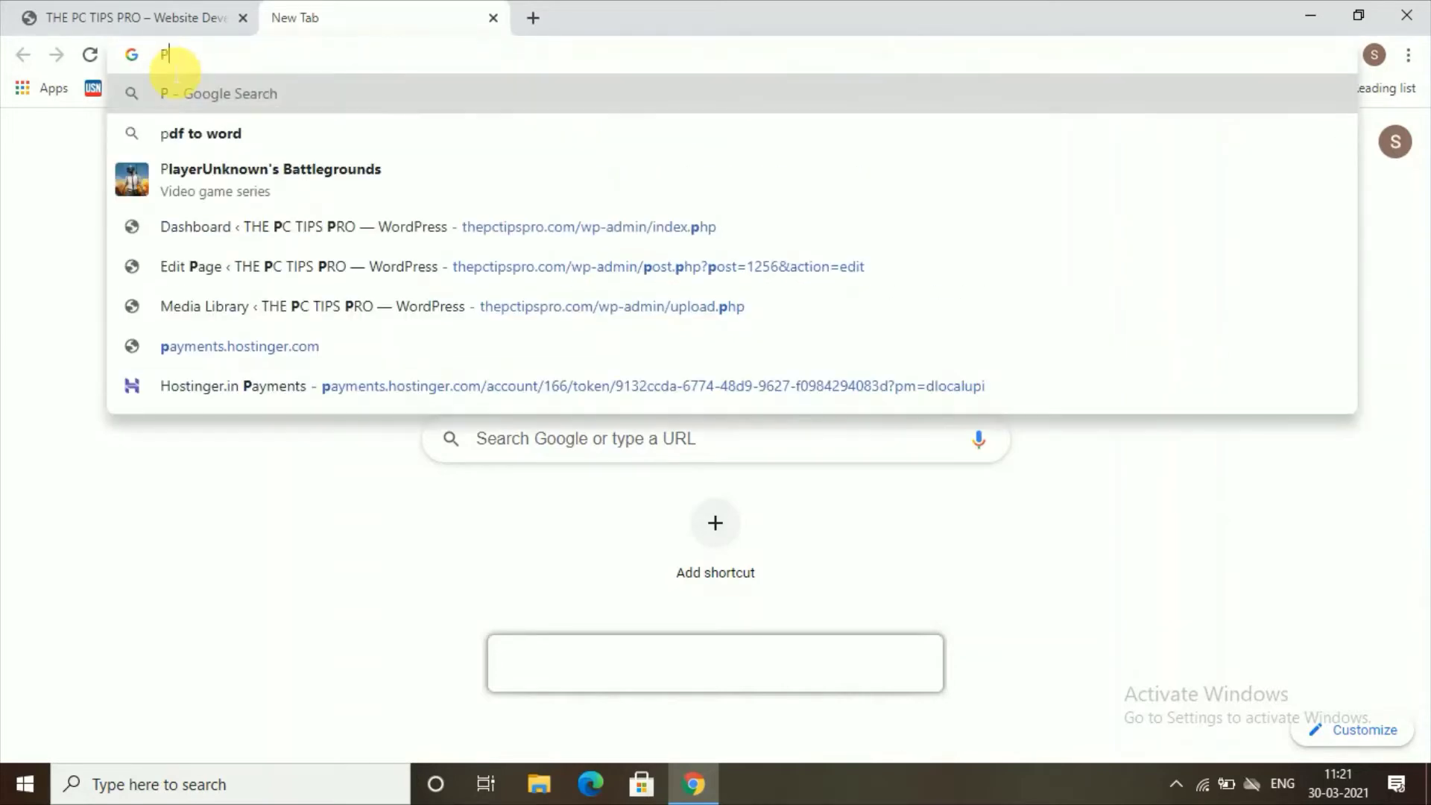
text(ayp)
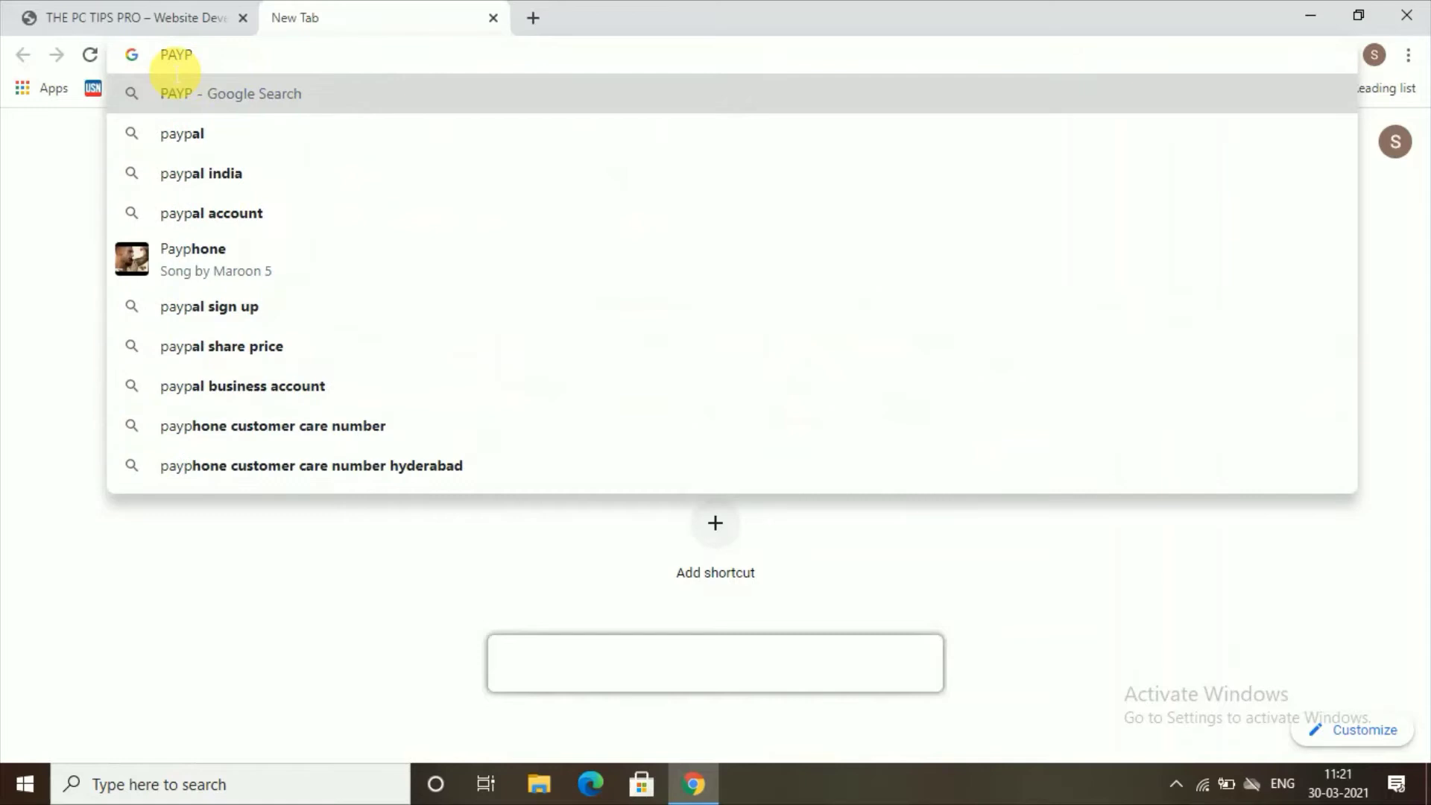
text(al)
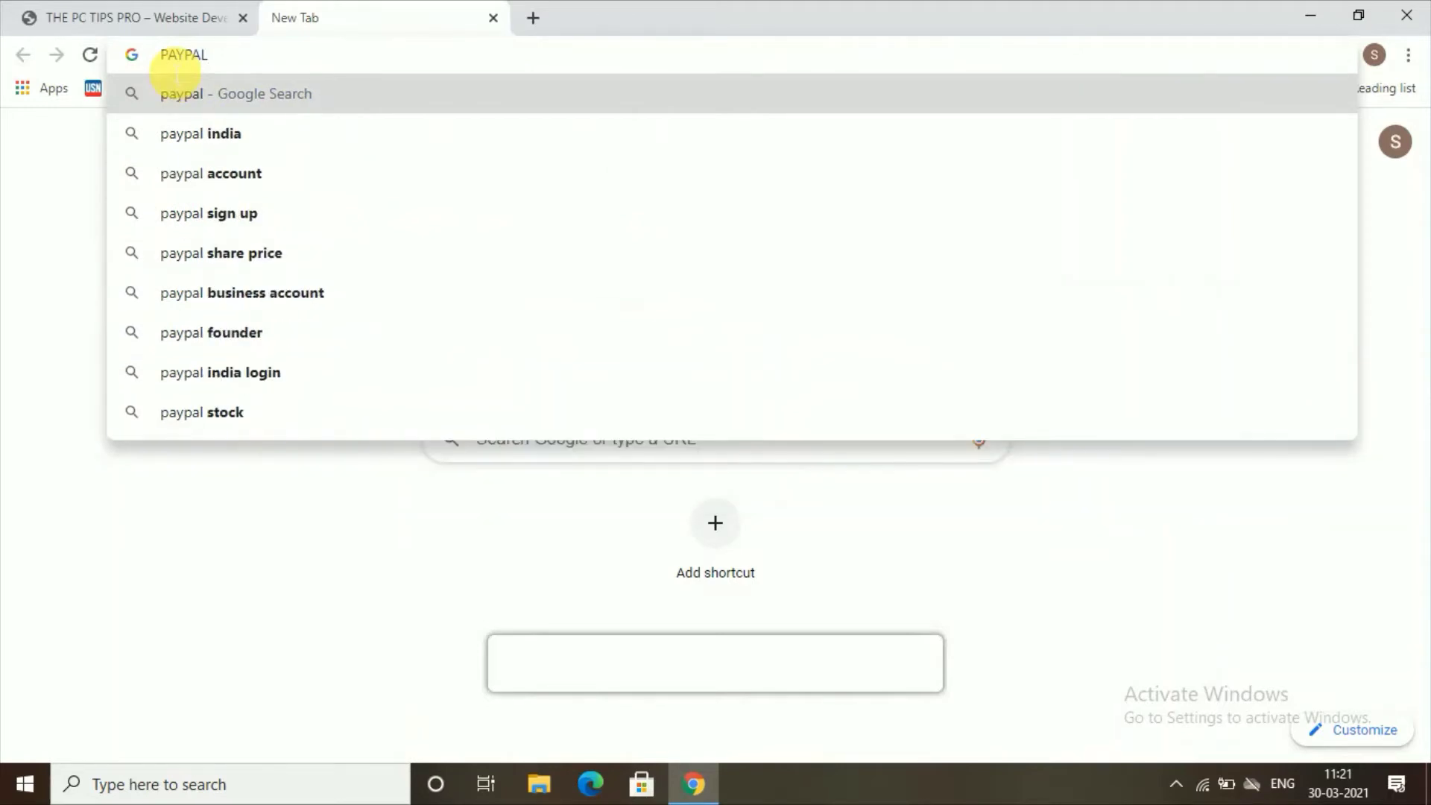
Search for paypal in Chrome to reach the PayPal India homepage.
key(Return)
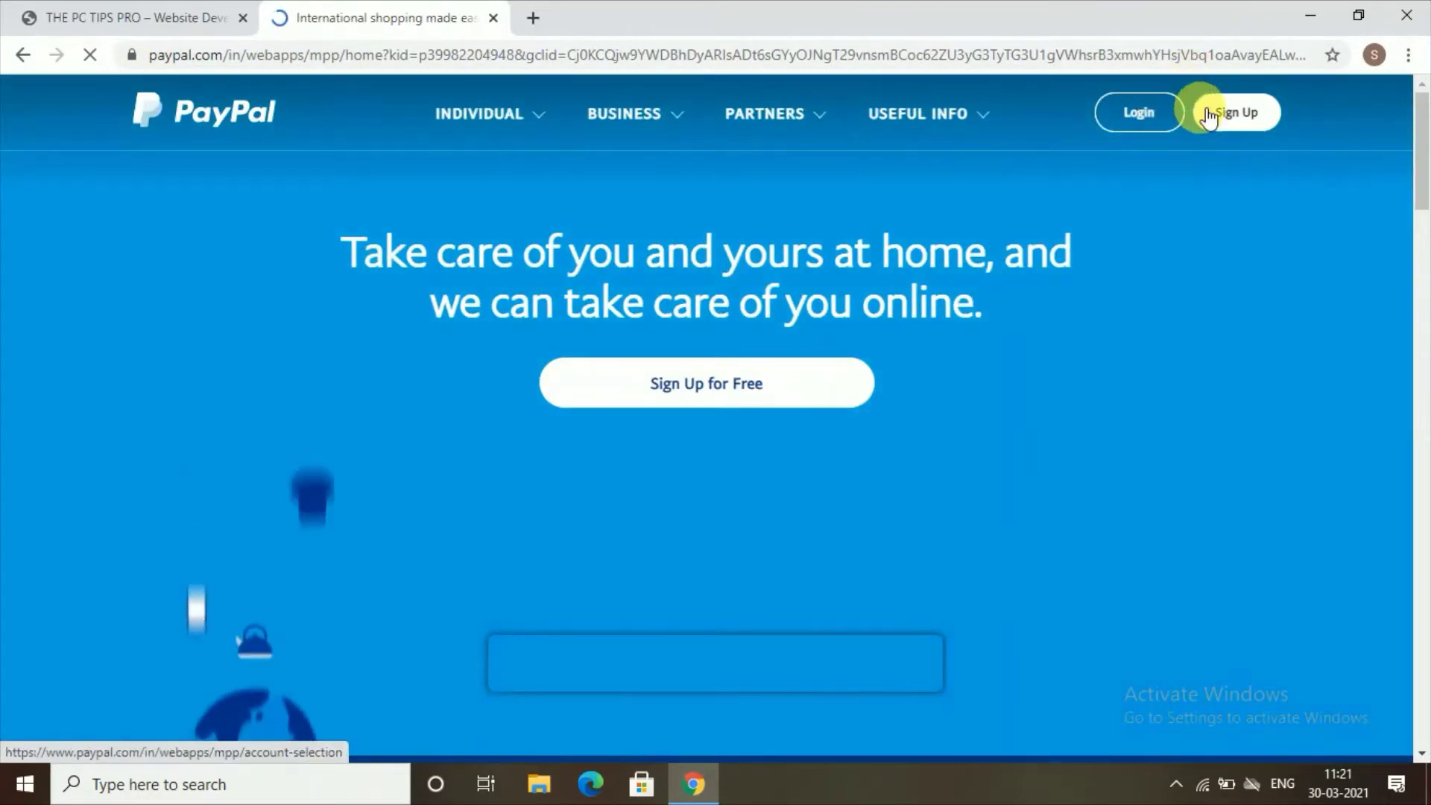
Start a PayPal Business Account sign-up for website sales of 250K to 500K USD.
click(1230, 113)
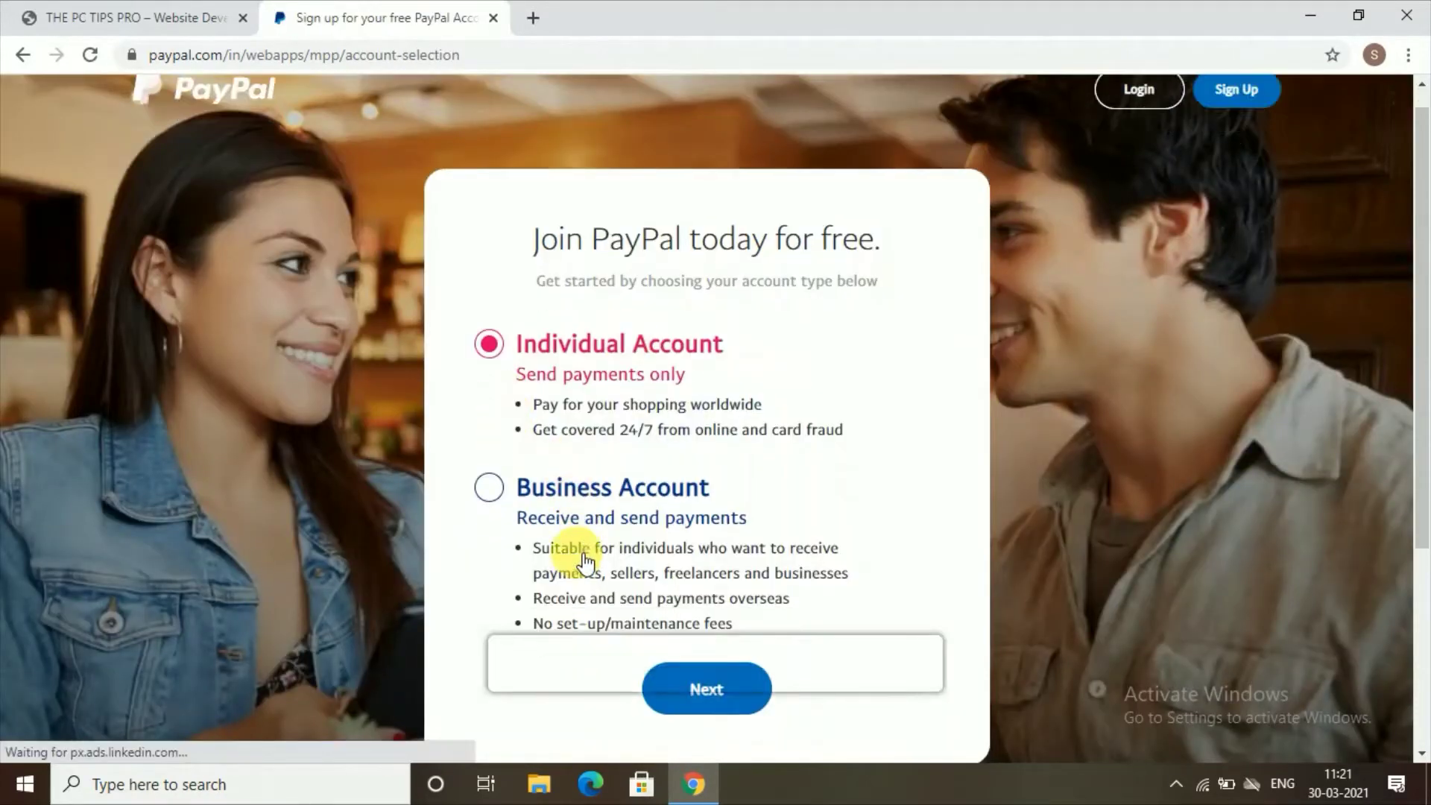
scroll(585, 556, down, 3)
scroll(511, 645, up, 2)
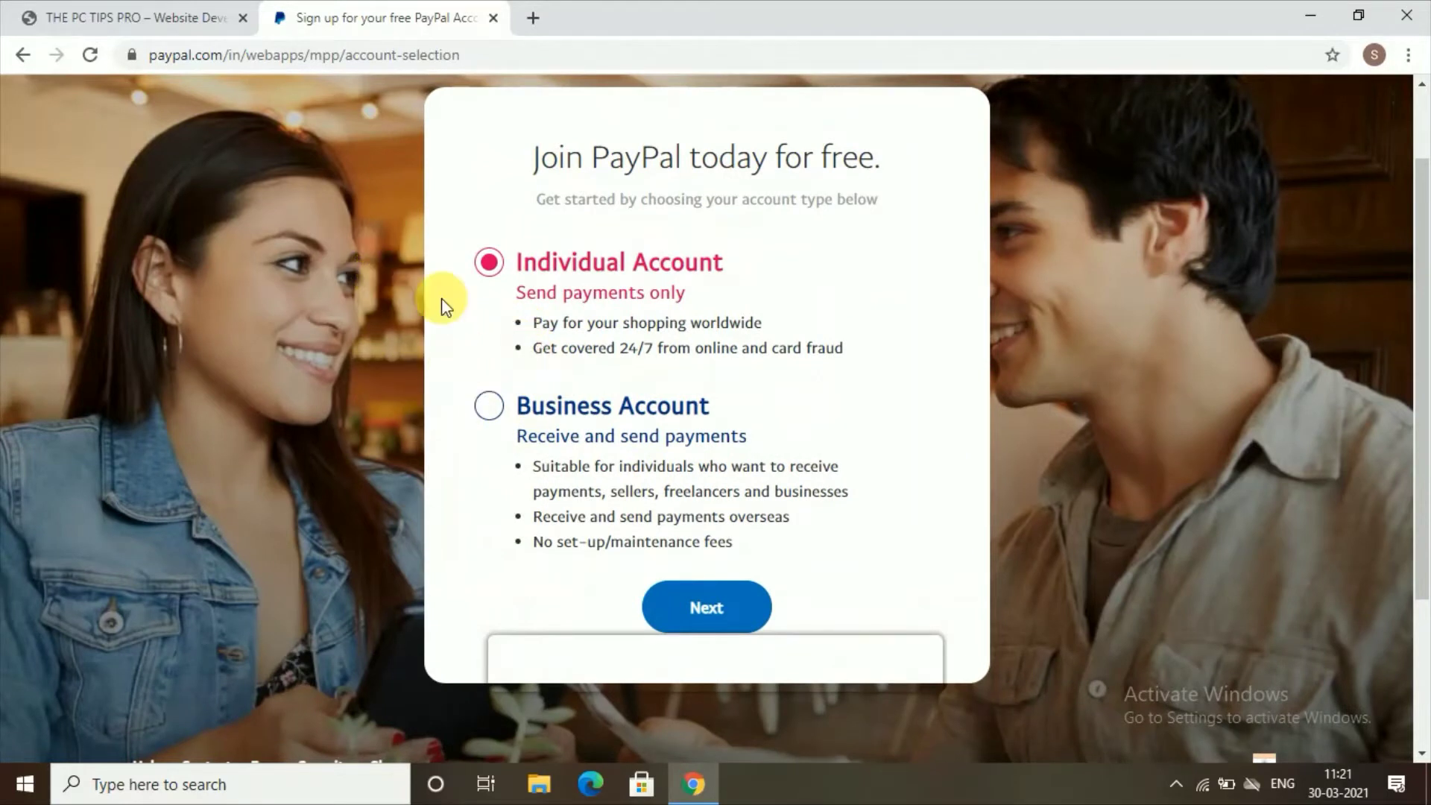
click(488, 407)
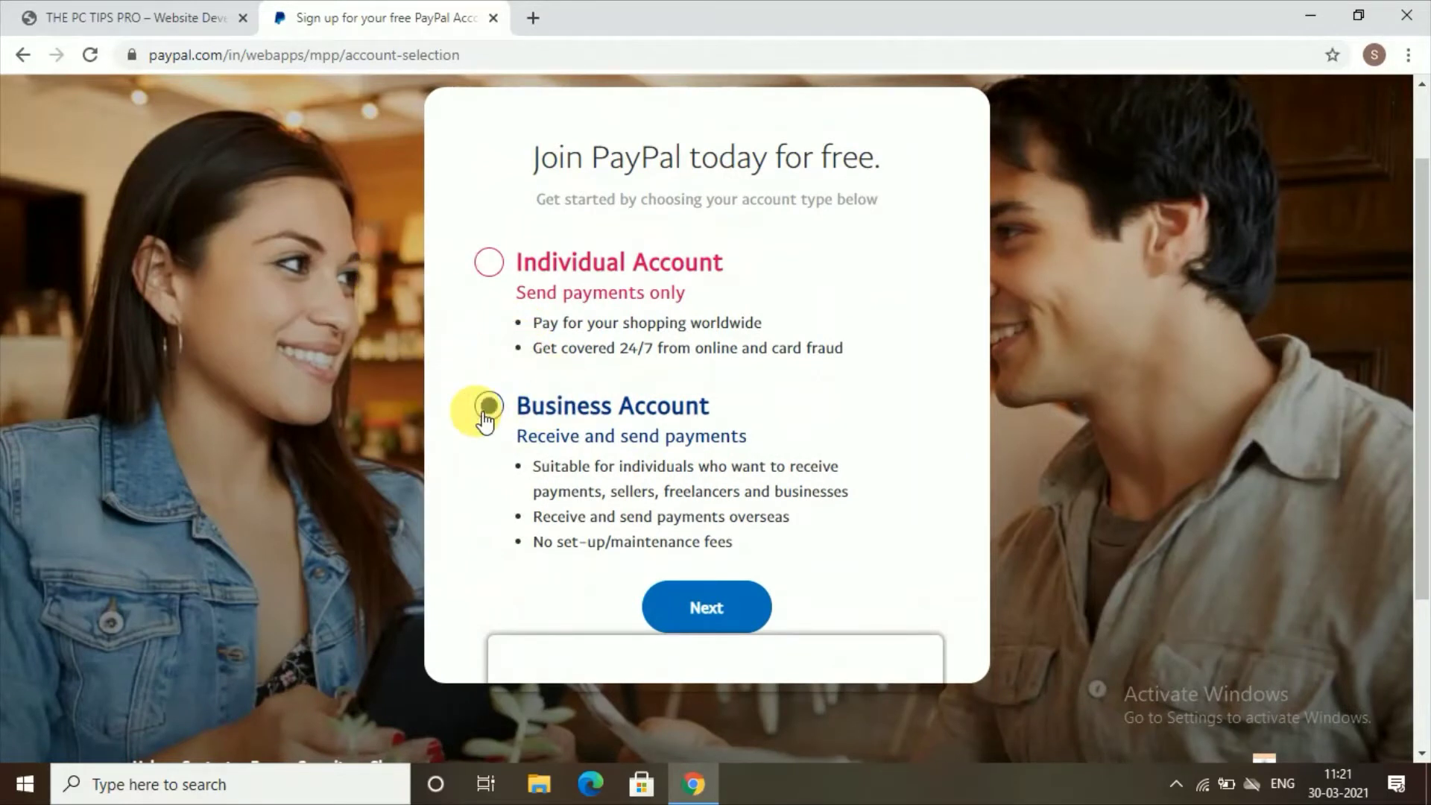
click(707, 606)
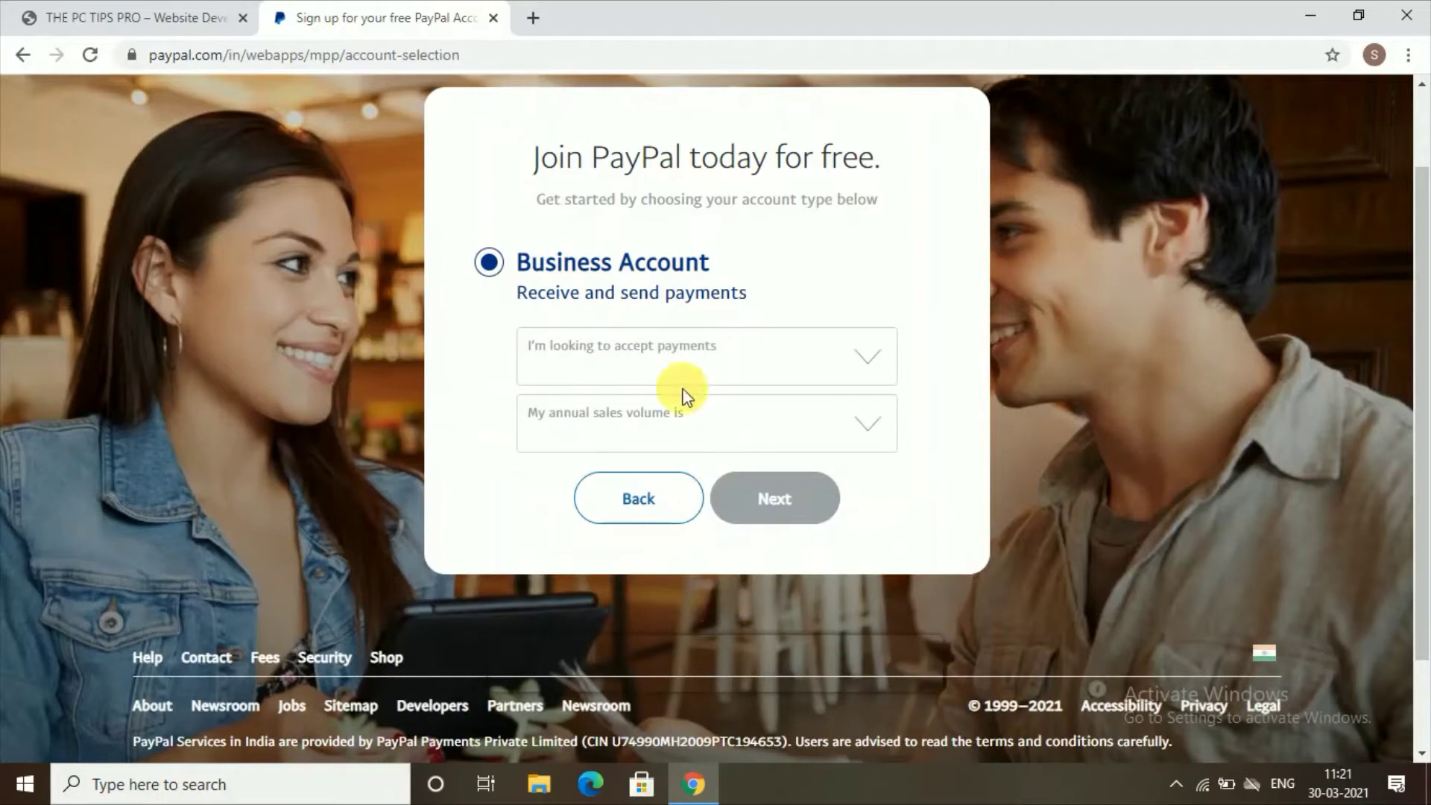
click(645, 353)
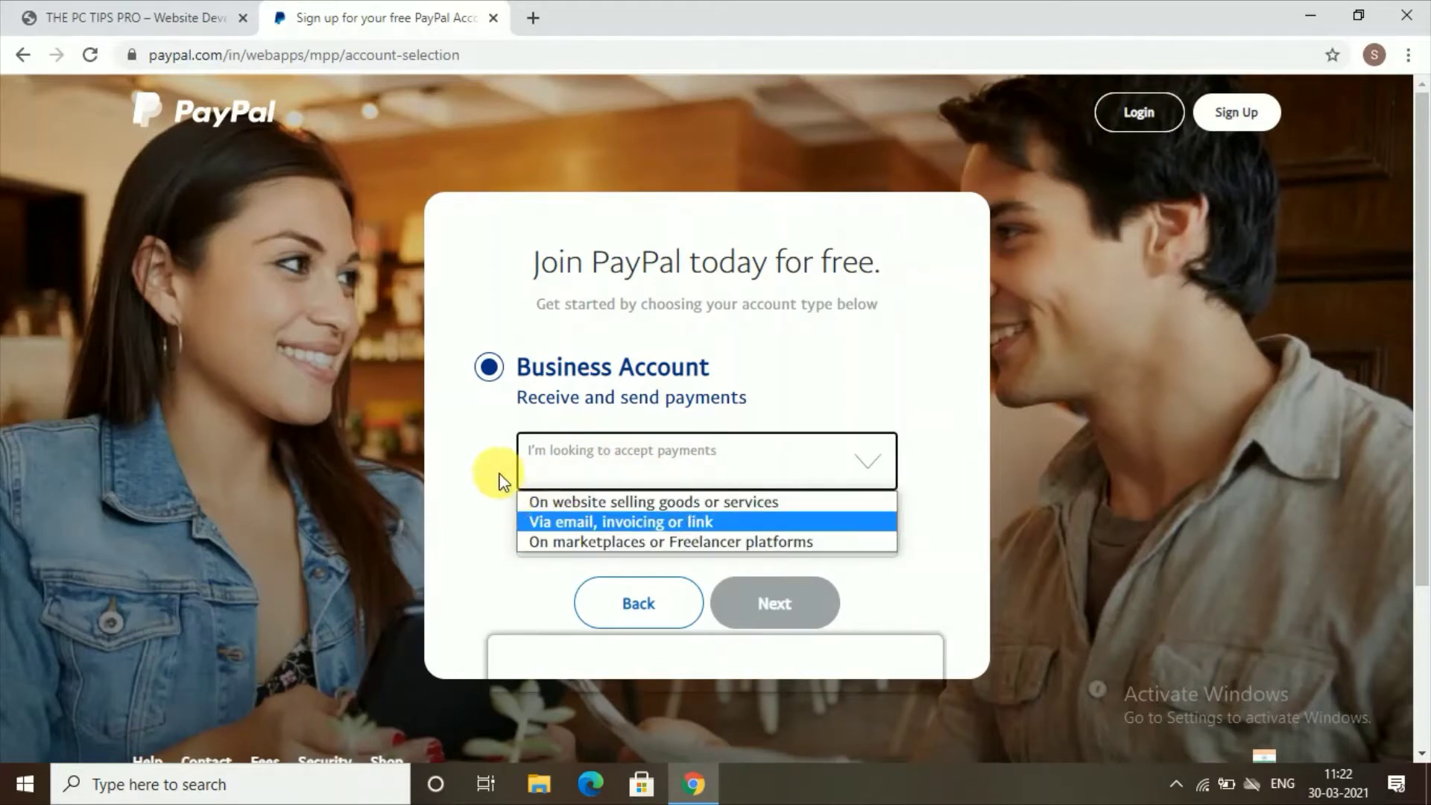
click(594, 506)
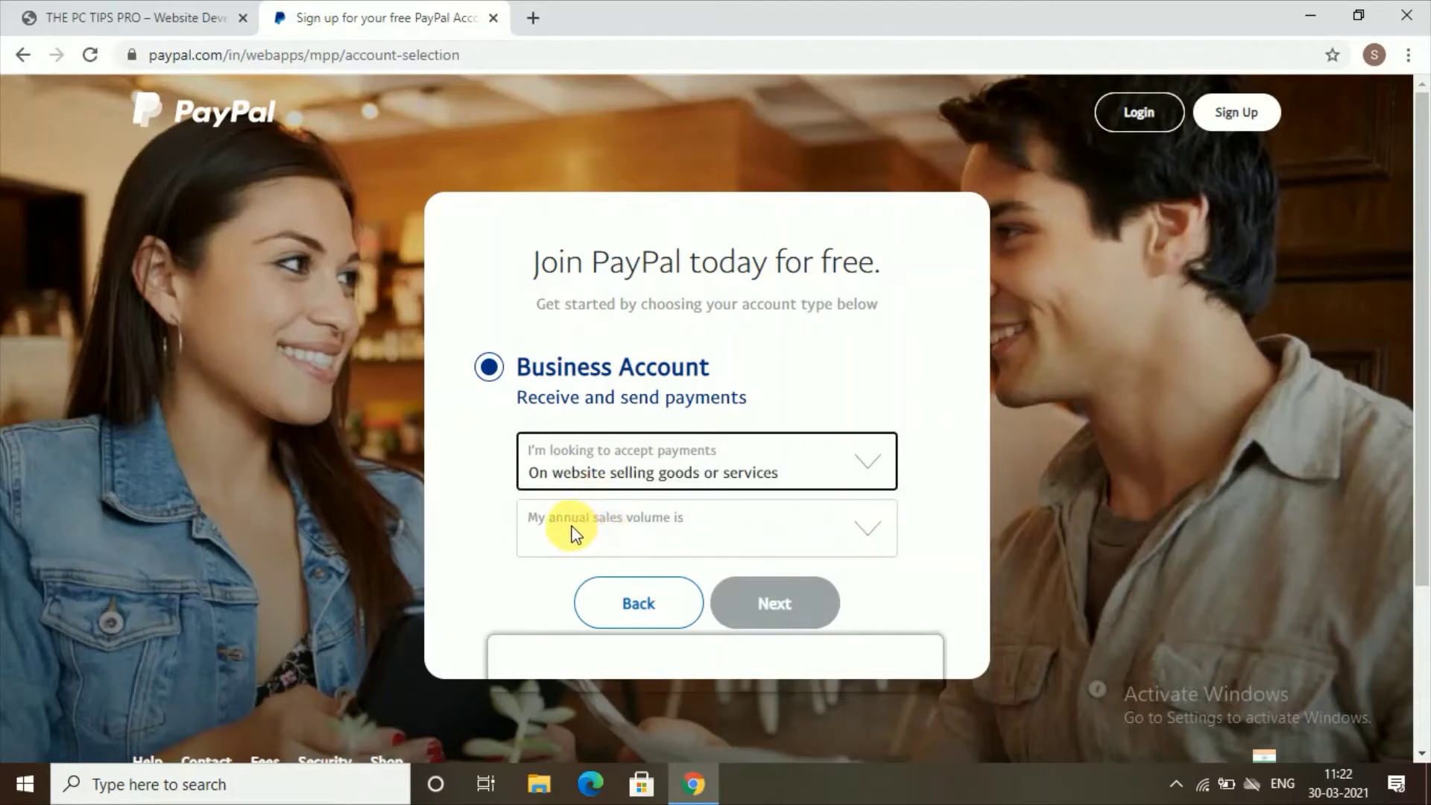
click(573, 533)
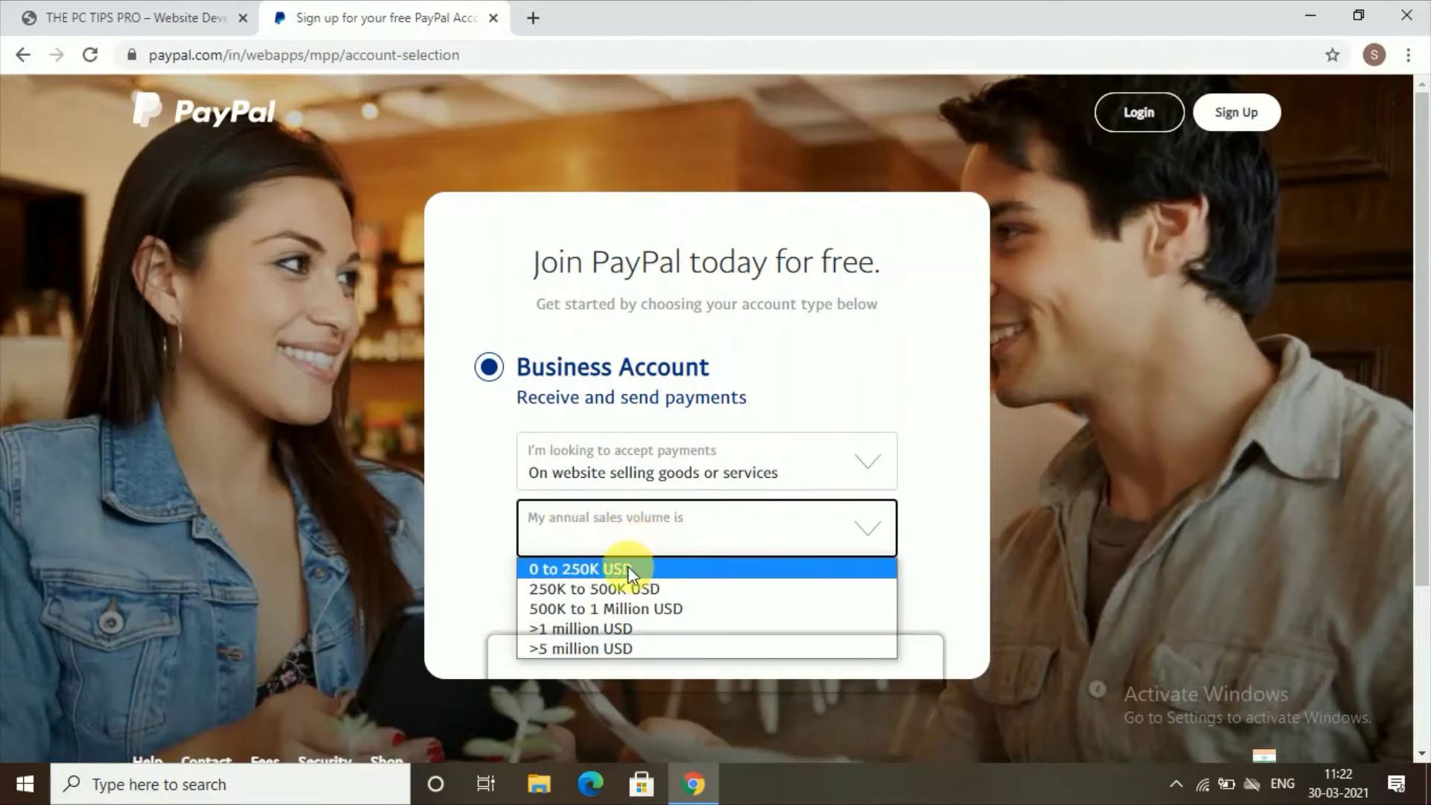
click(570, 588)
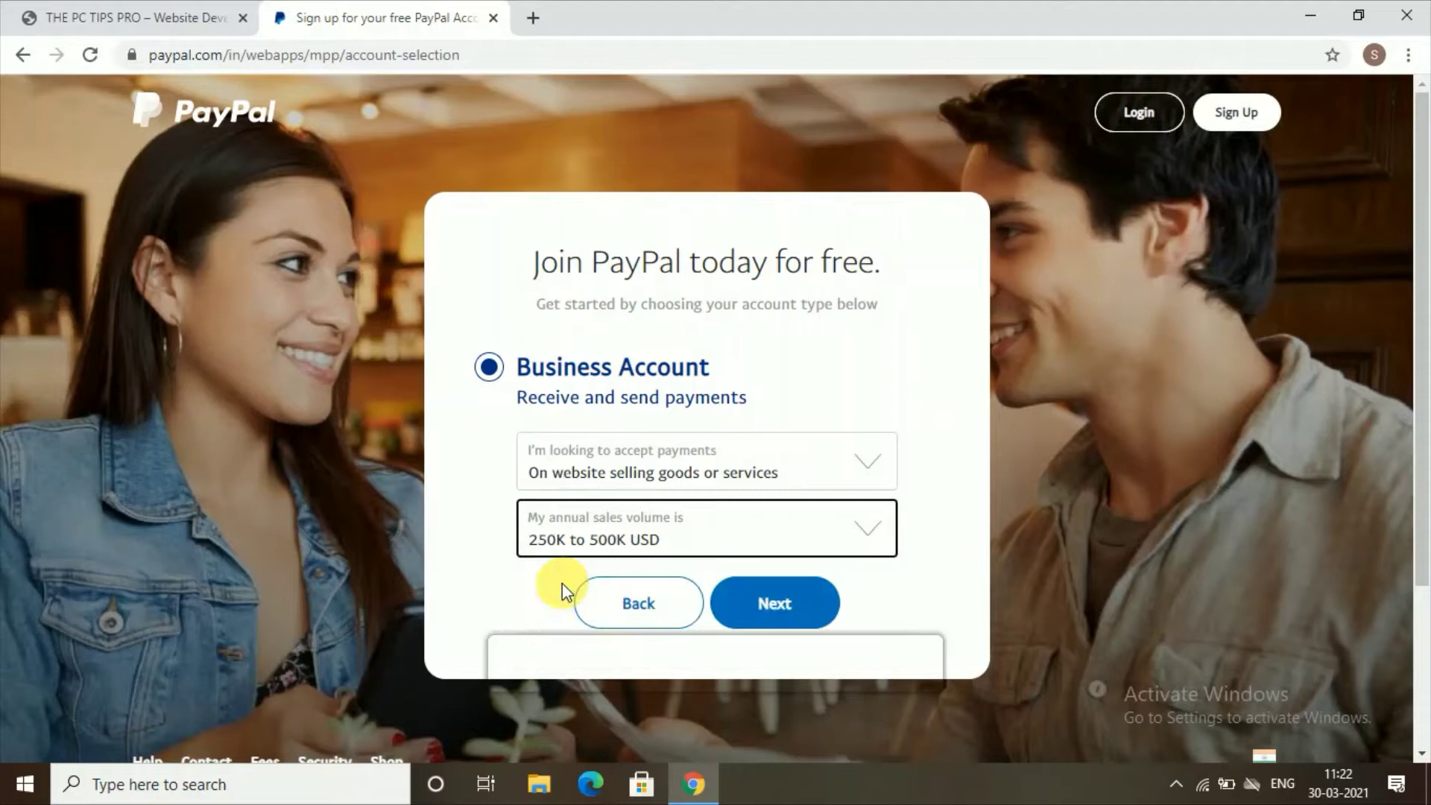
click(761, 609)
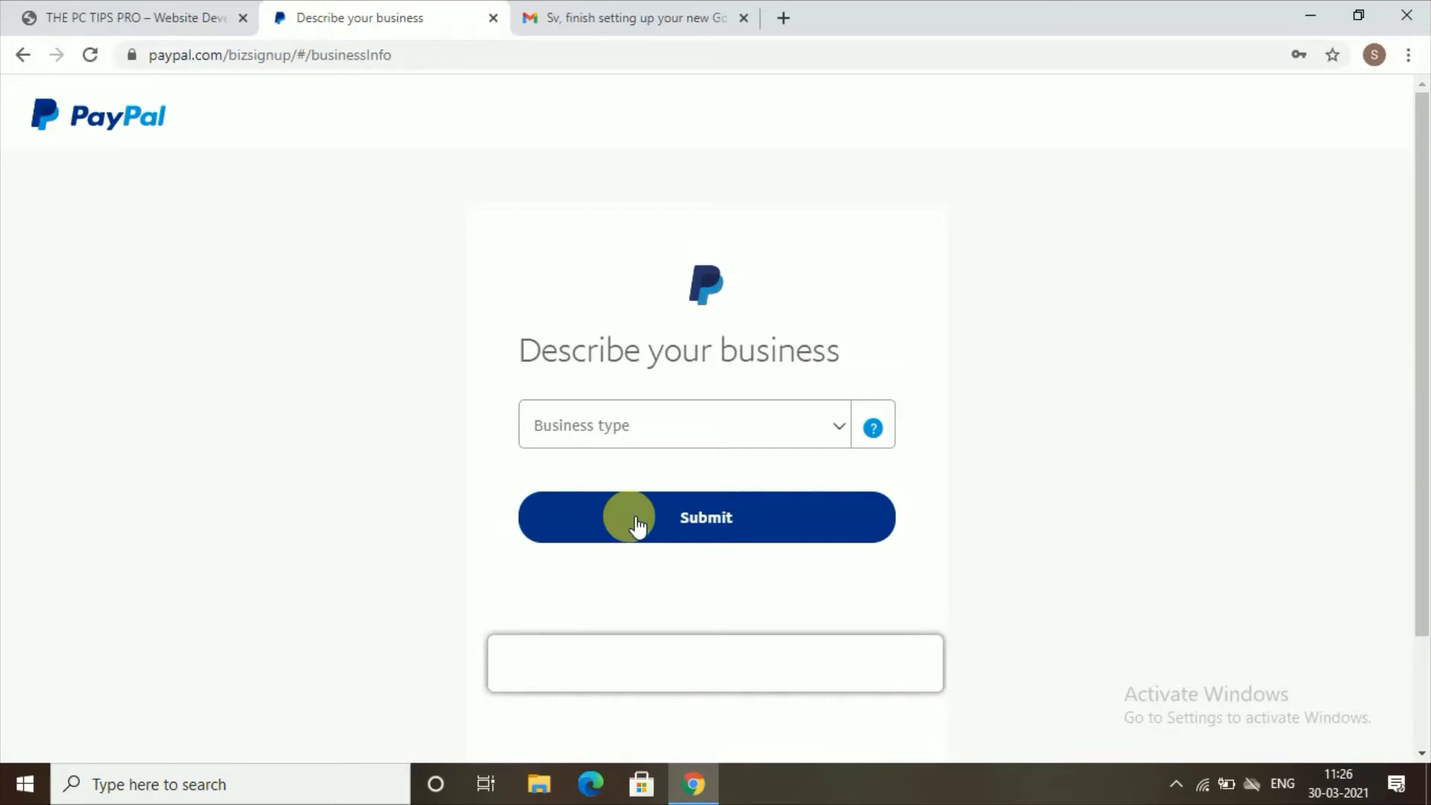
Set business type to Individual, then fill in product keywords and owner details.
click(641, 437)
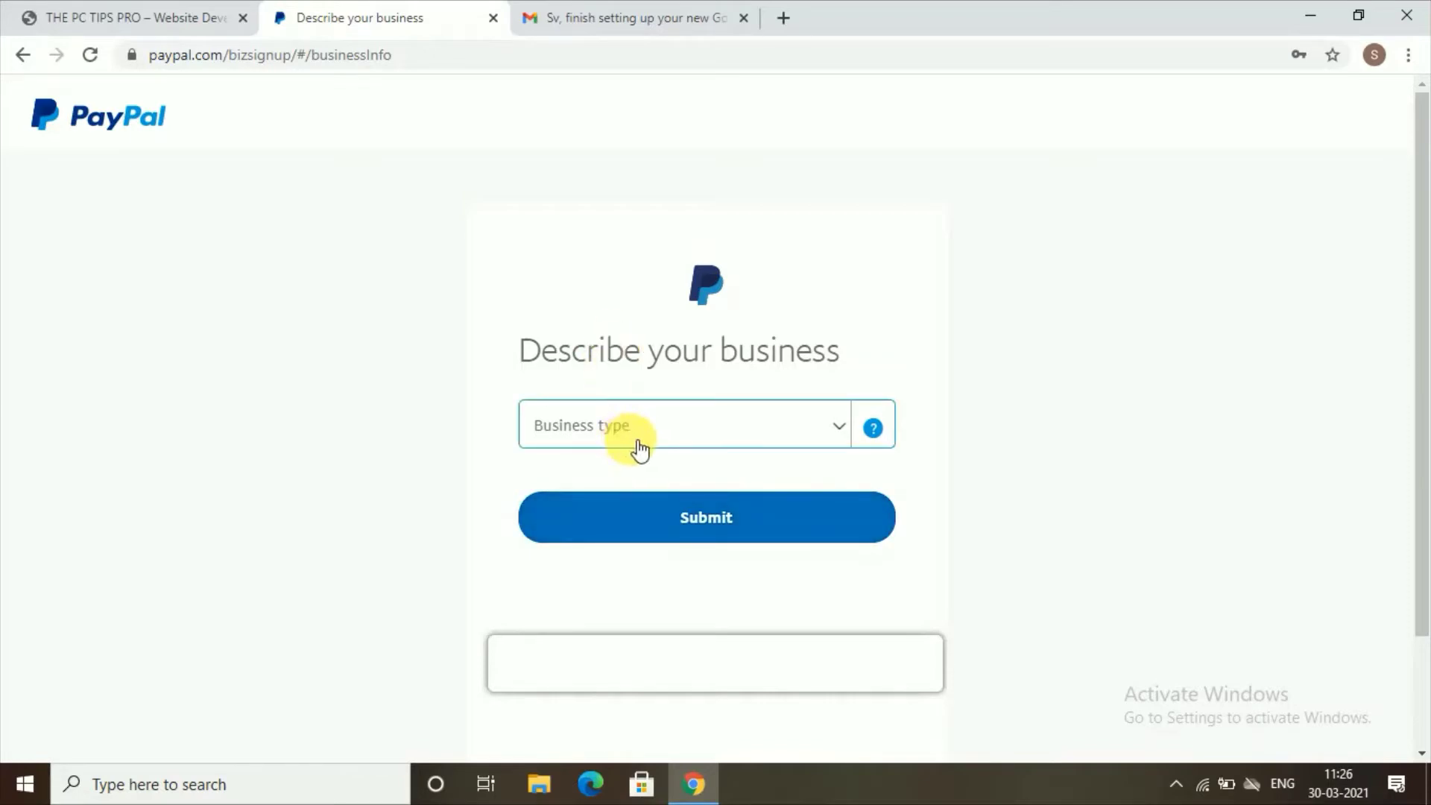
click(640, 436)
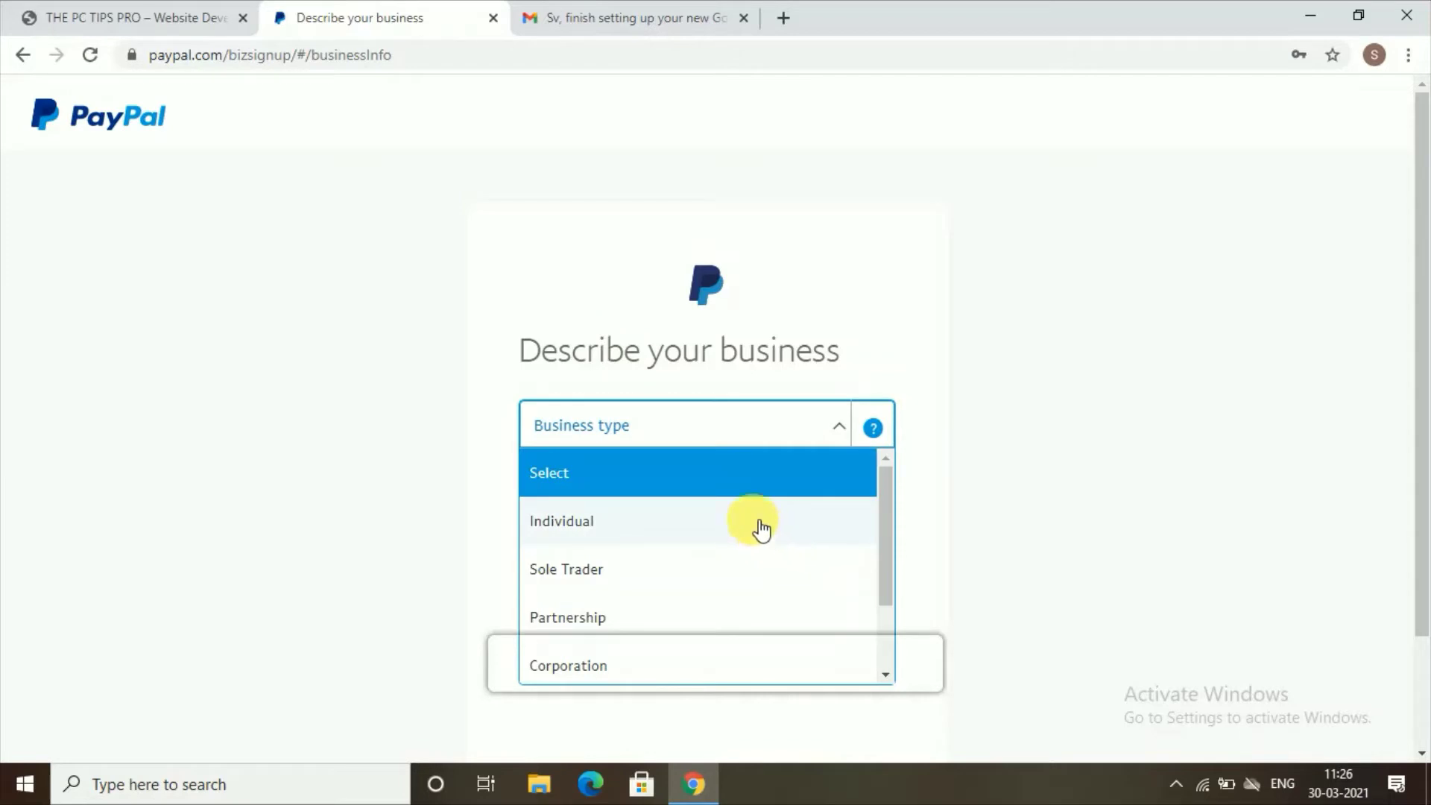
click(594, 521)
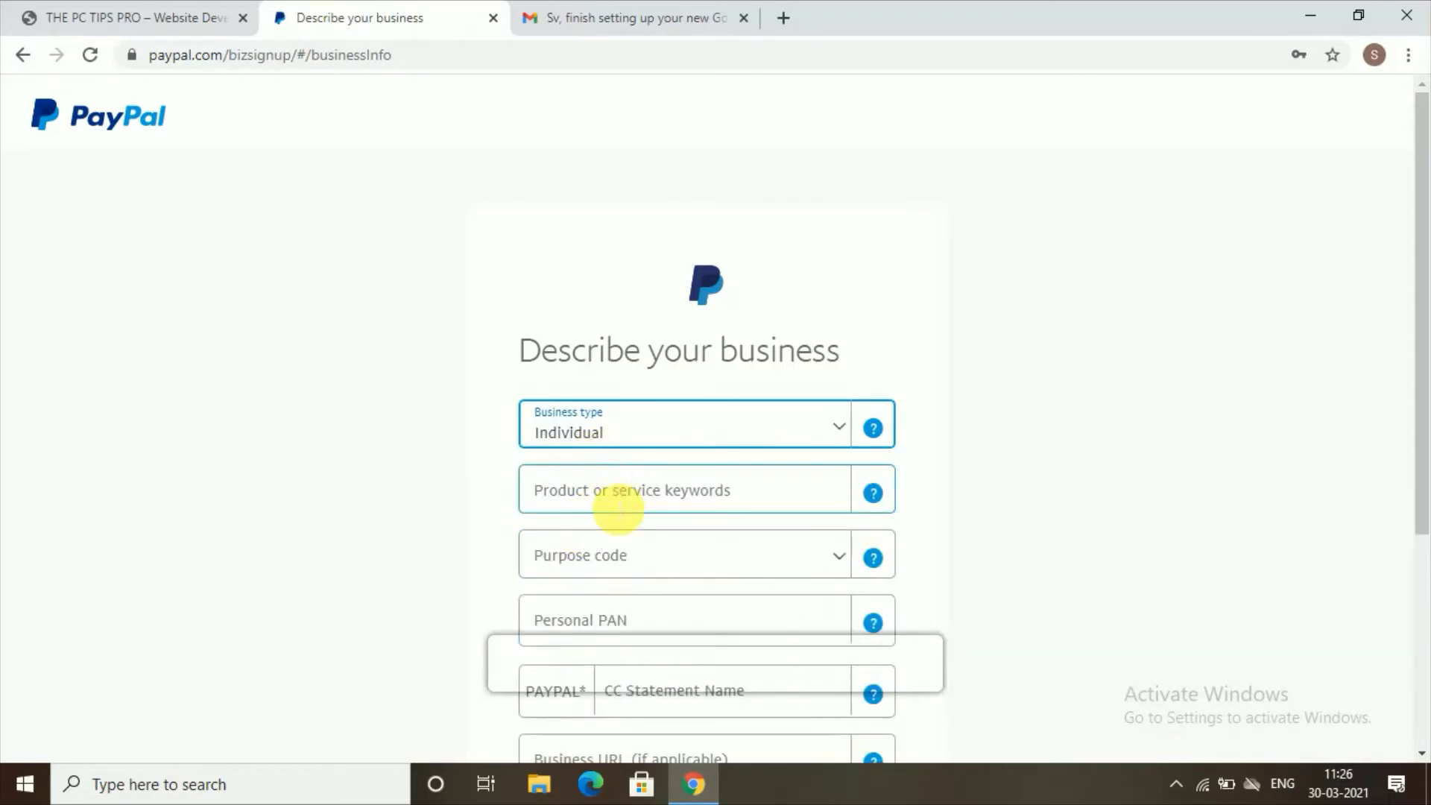
click(626, 493)
scroll(604, 492, down, 2)
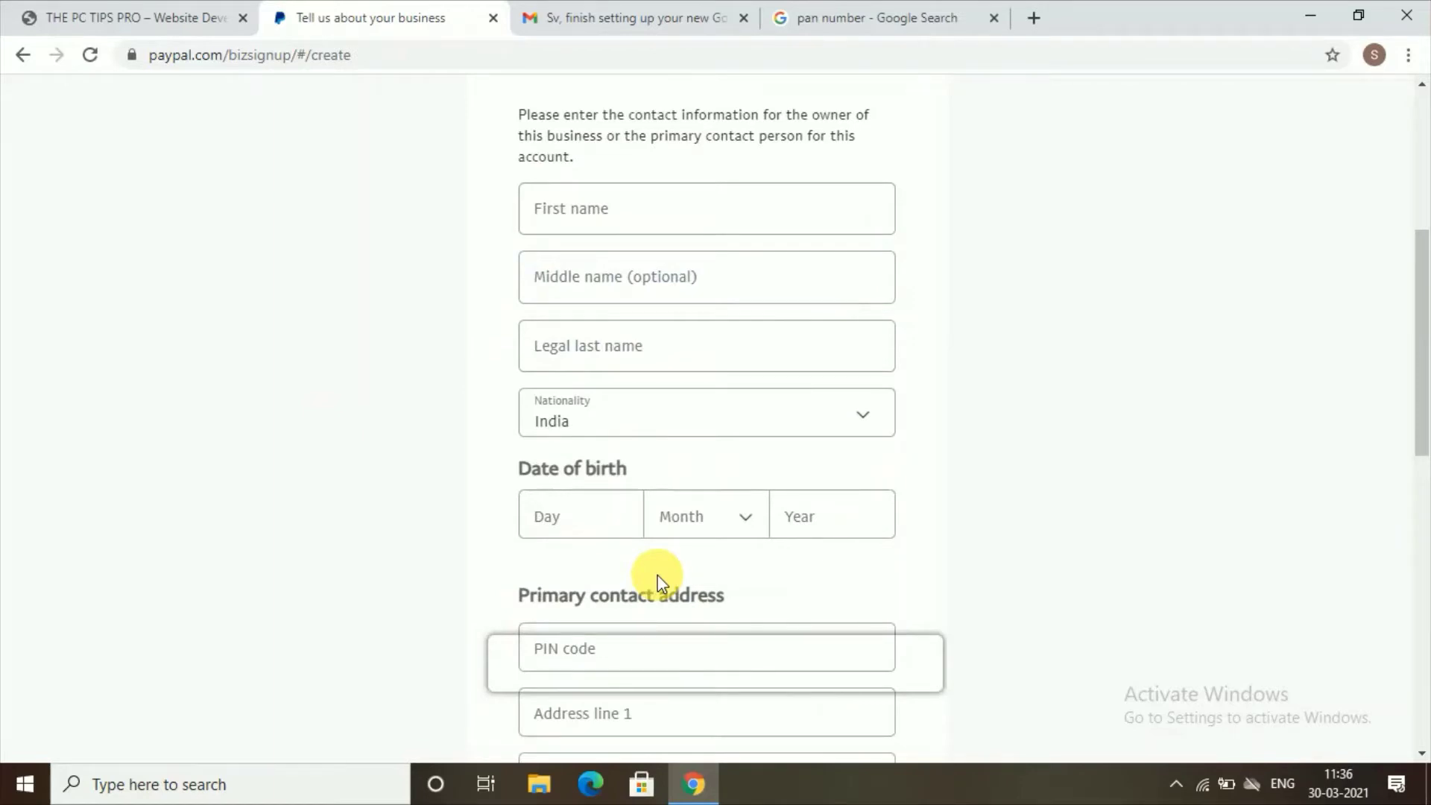
scroll(657, 582, up, 5)
scroll(638, 592, up, 3)
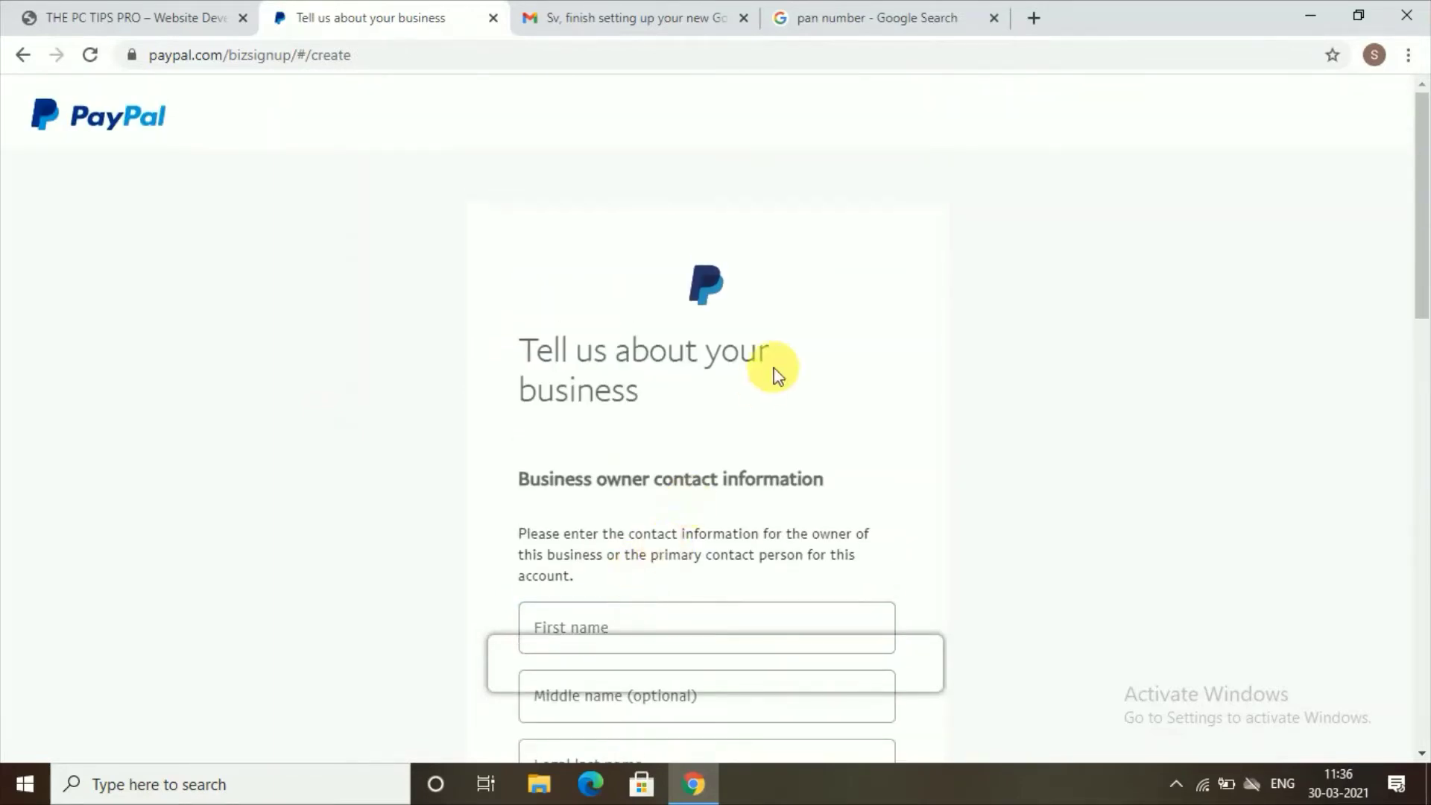
scroll(772, 378, down, 3)
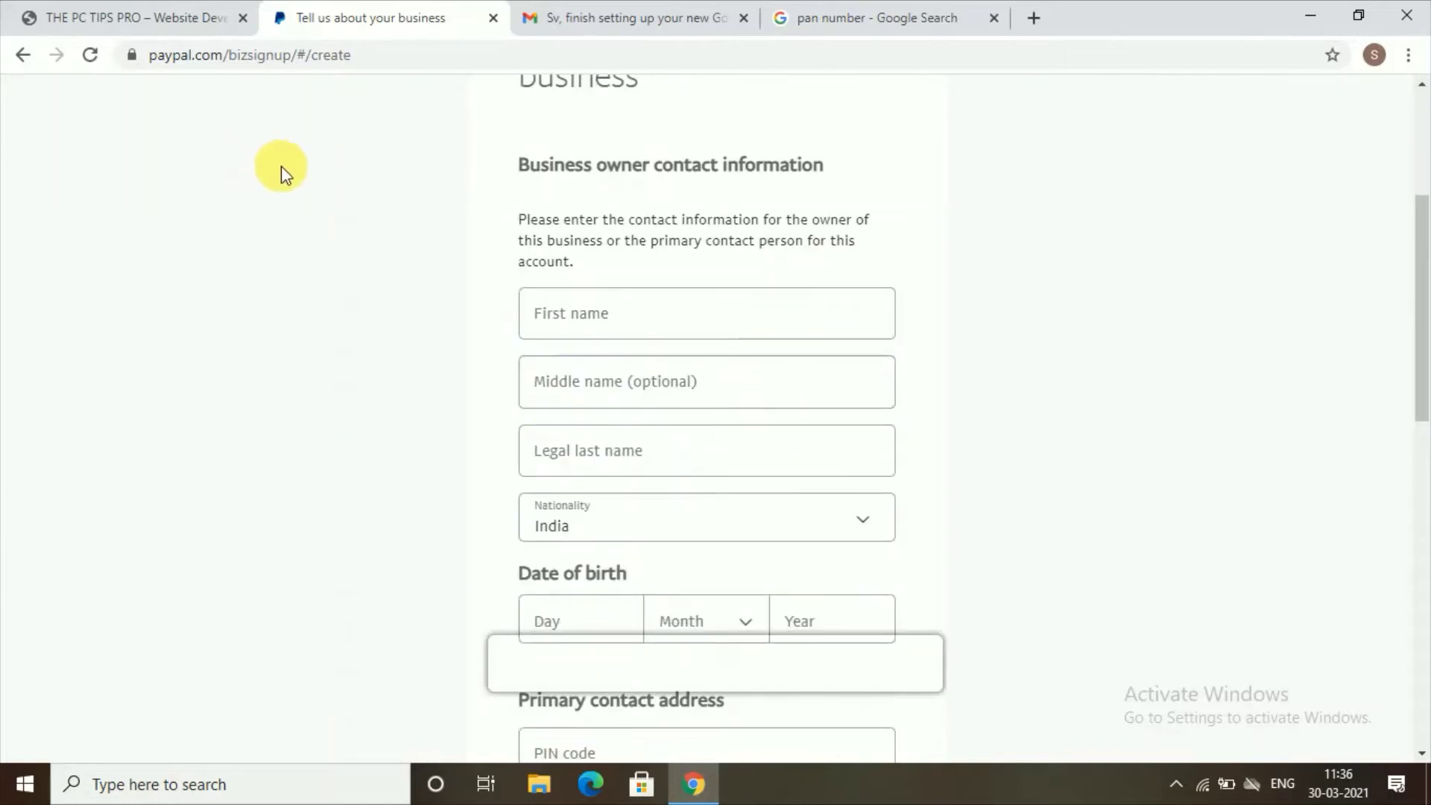
click(610, 313)
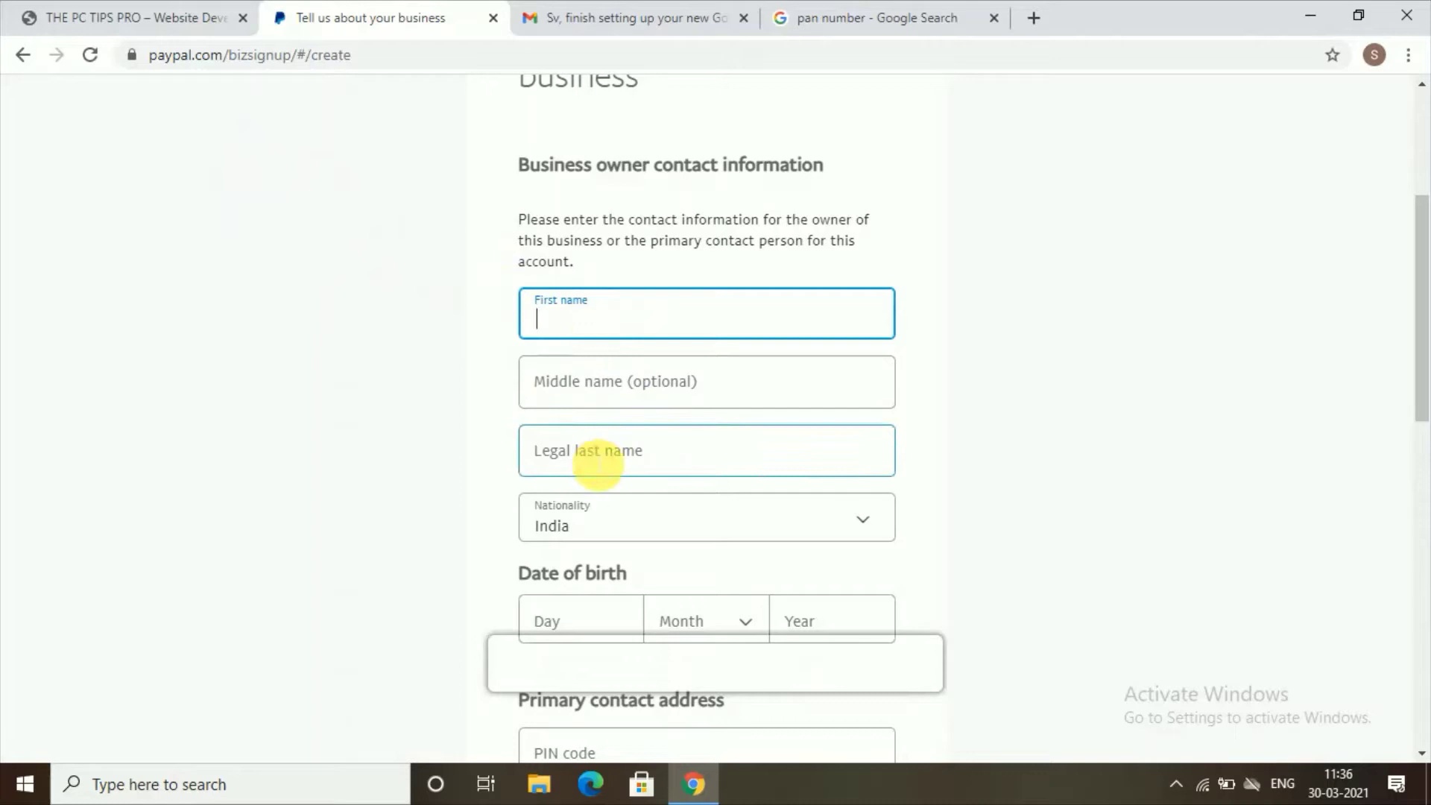
scroll(581, 443, down, 2)
scroll(580, 444, down, 2)
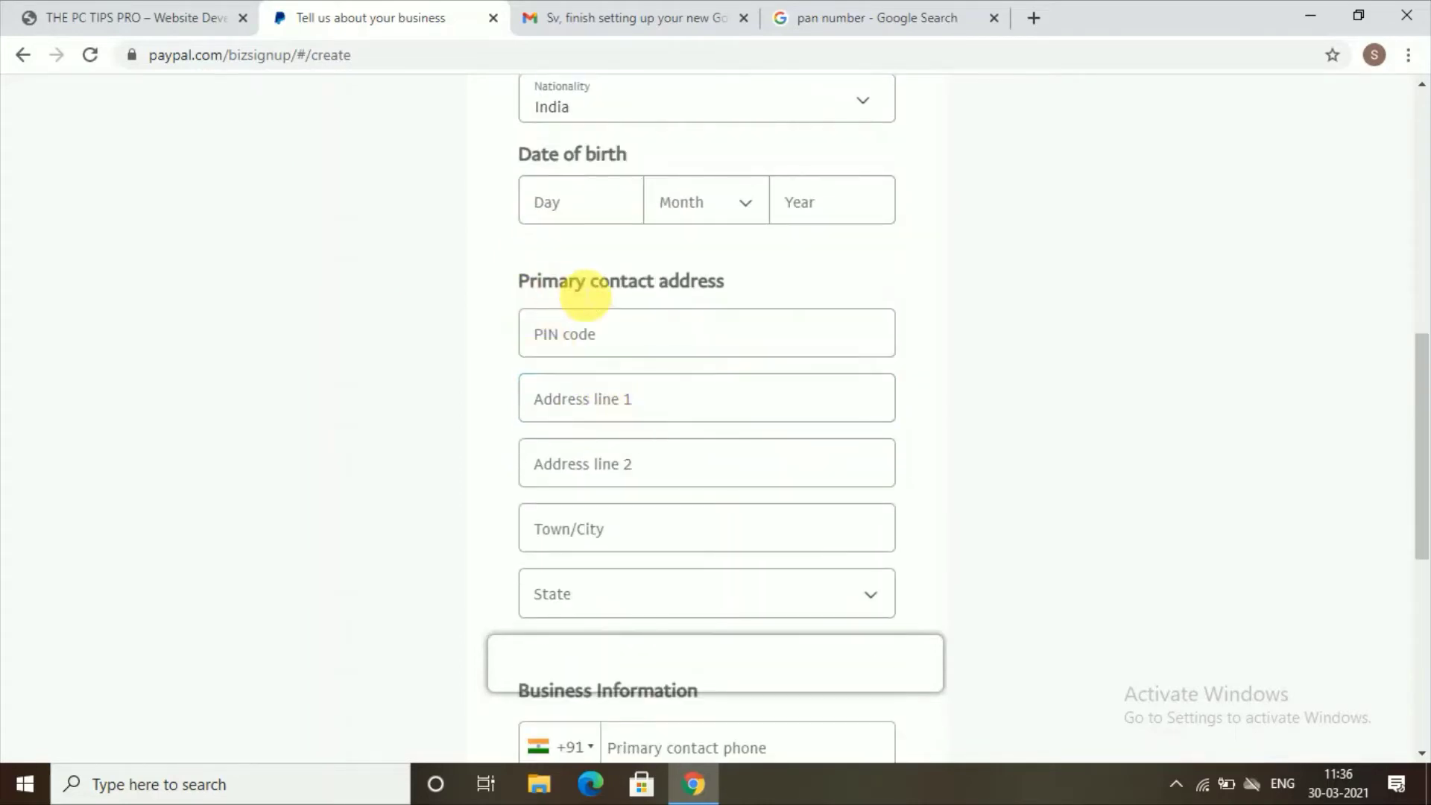
scroll(579, 298, down, 3)
scroll(578, 299, down, 3)
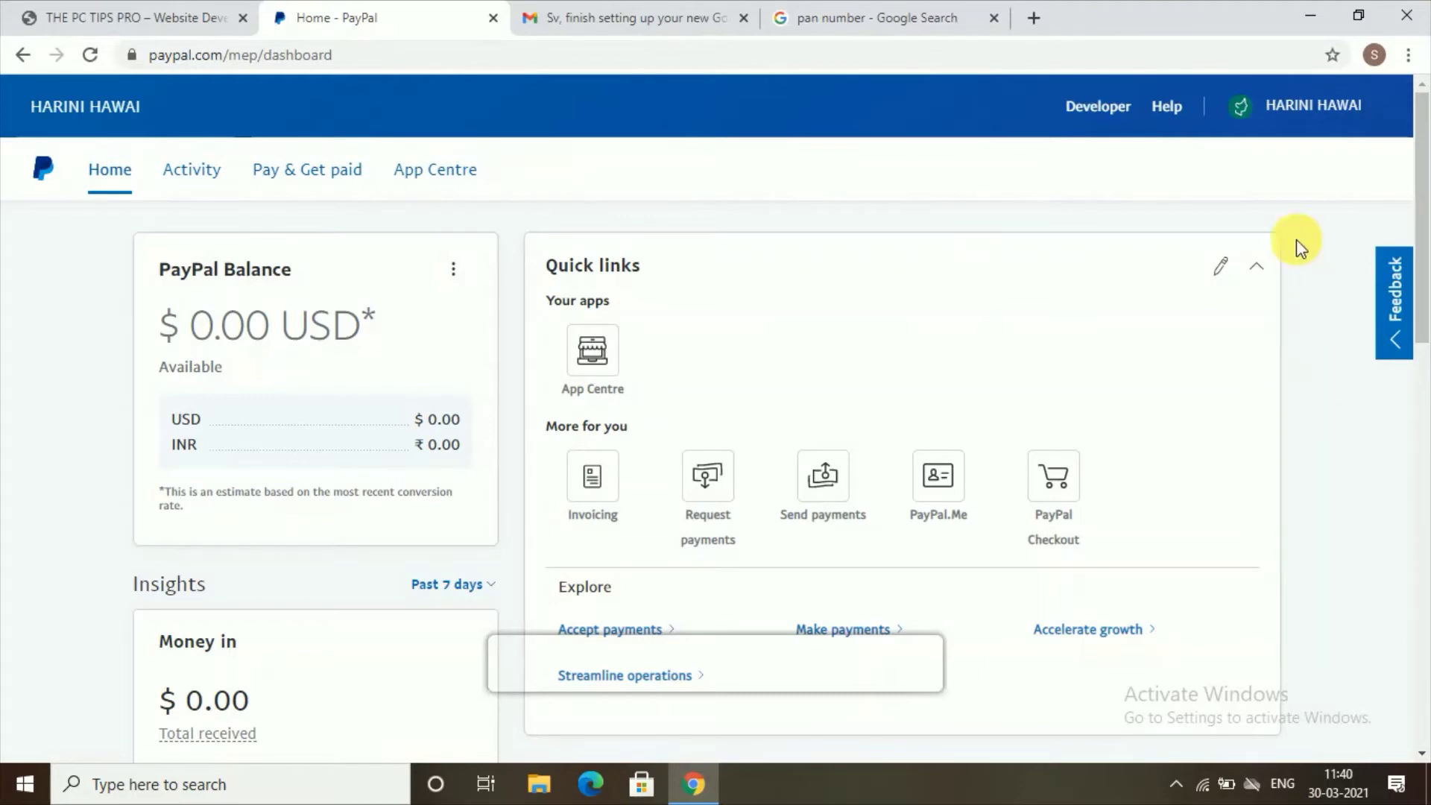
Open the 'Welcome to PayPal!' email in Gmail and follow its activation link.
click(640, 17)
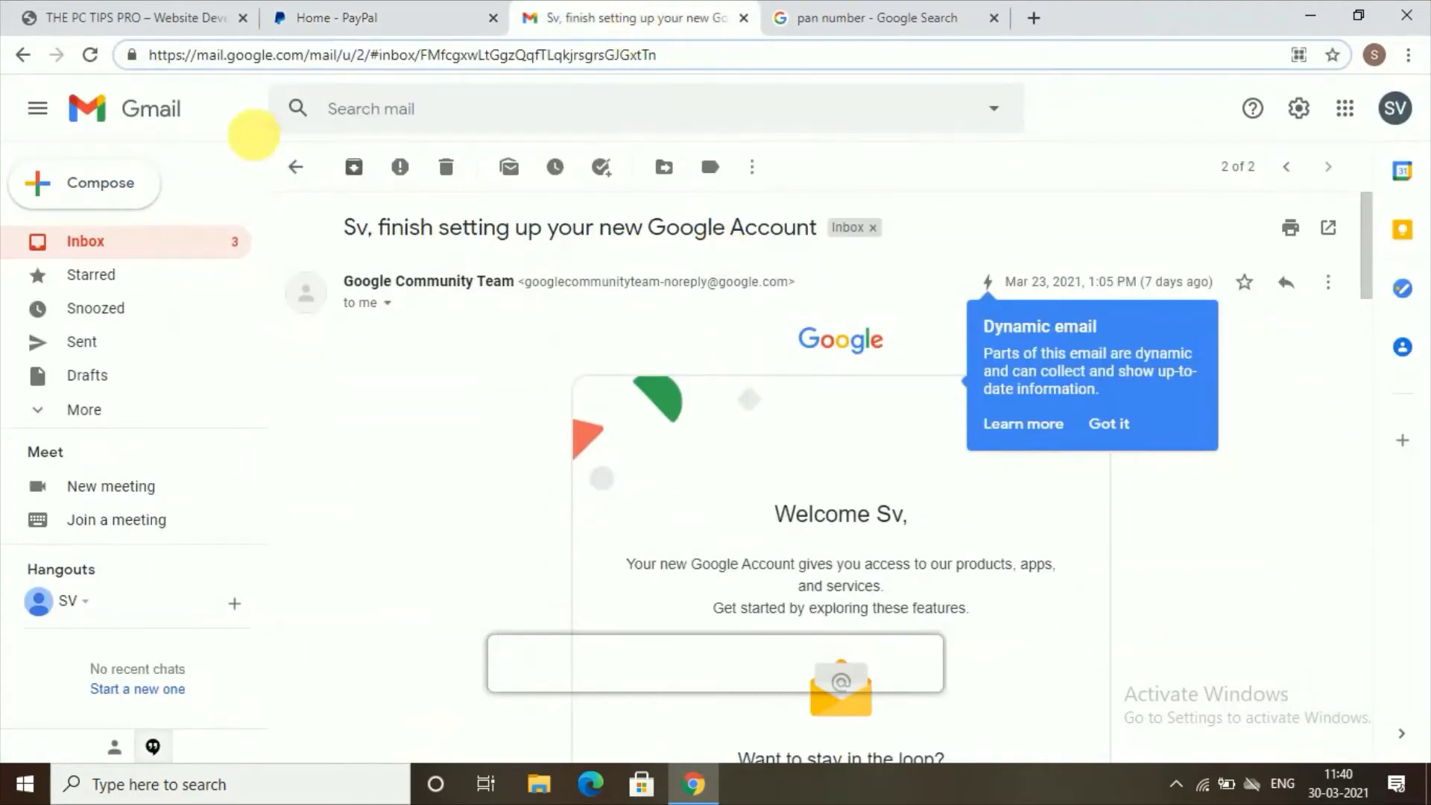
click(23, 55)
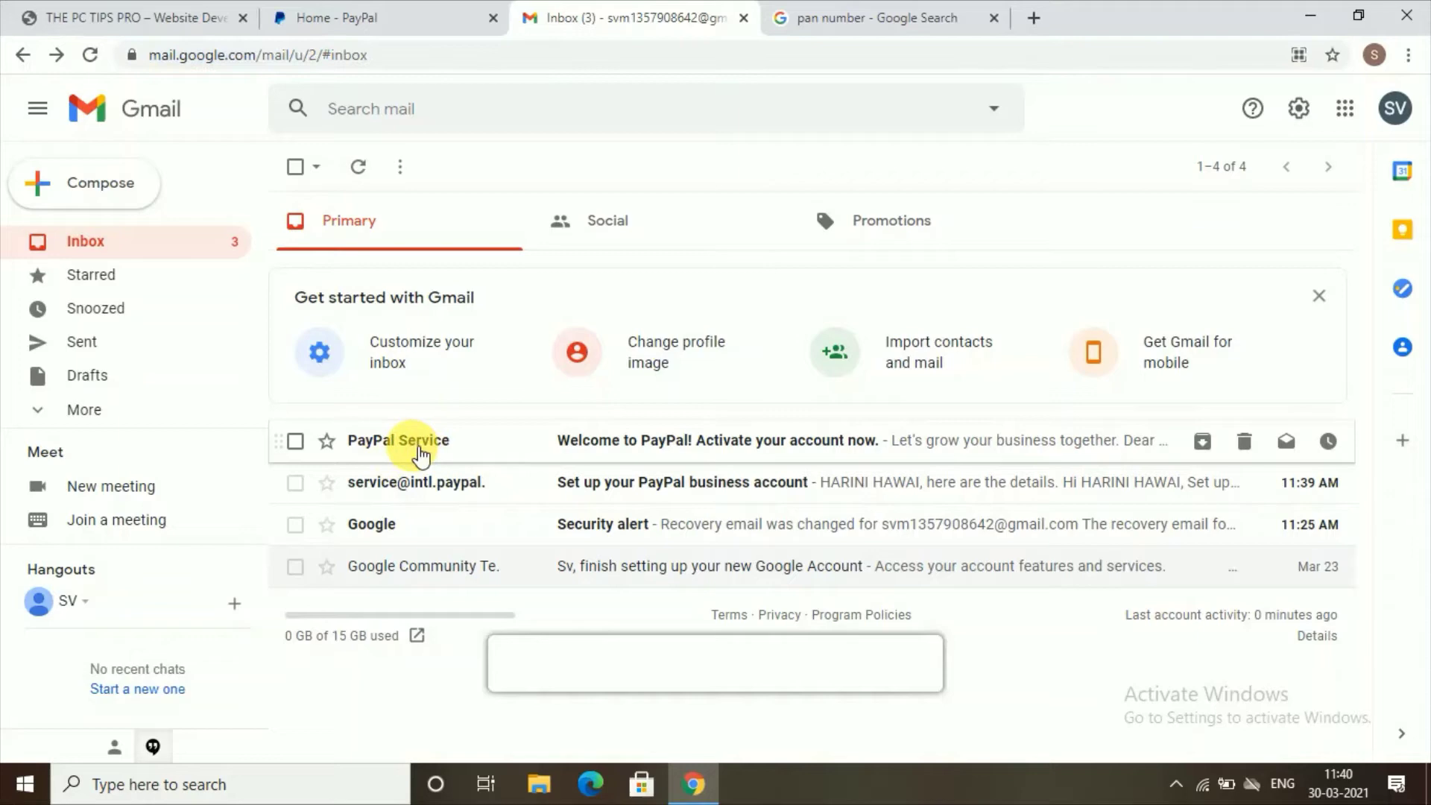
click(422, 447)
scroll(433, 427, down, 3)
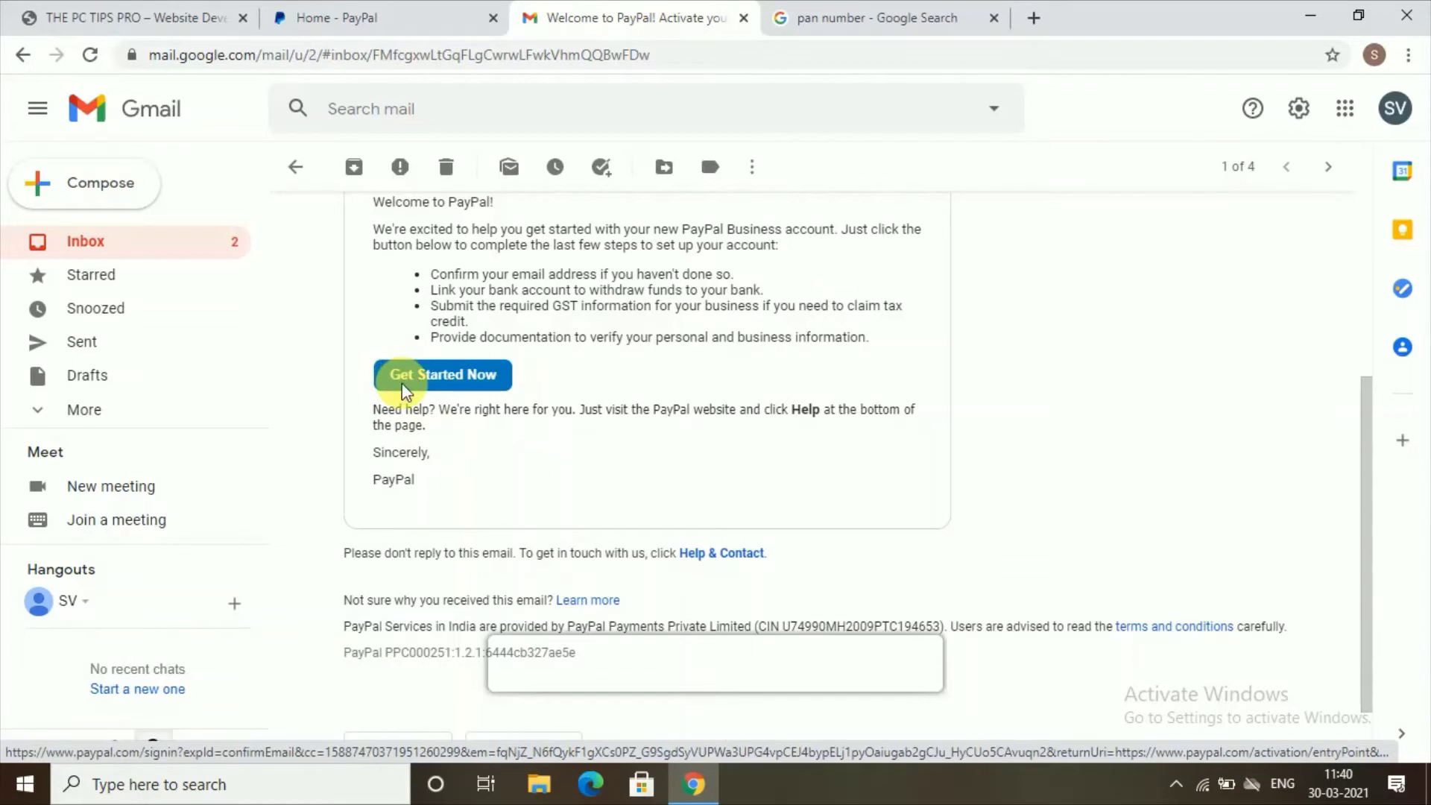
click(413, 376)
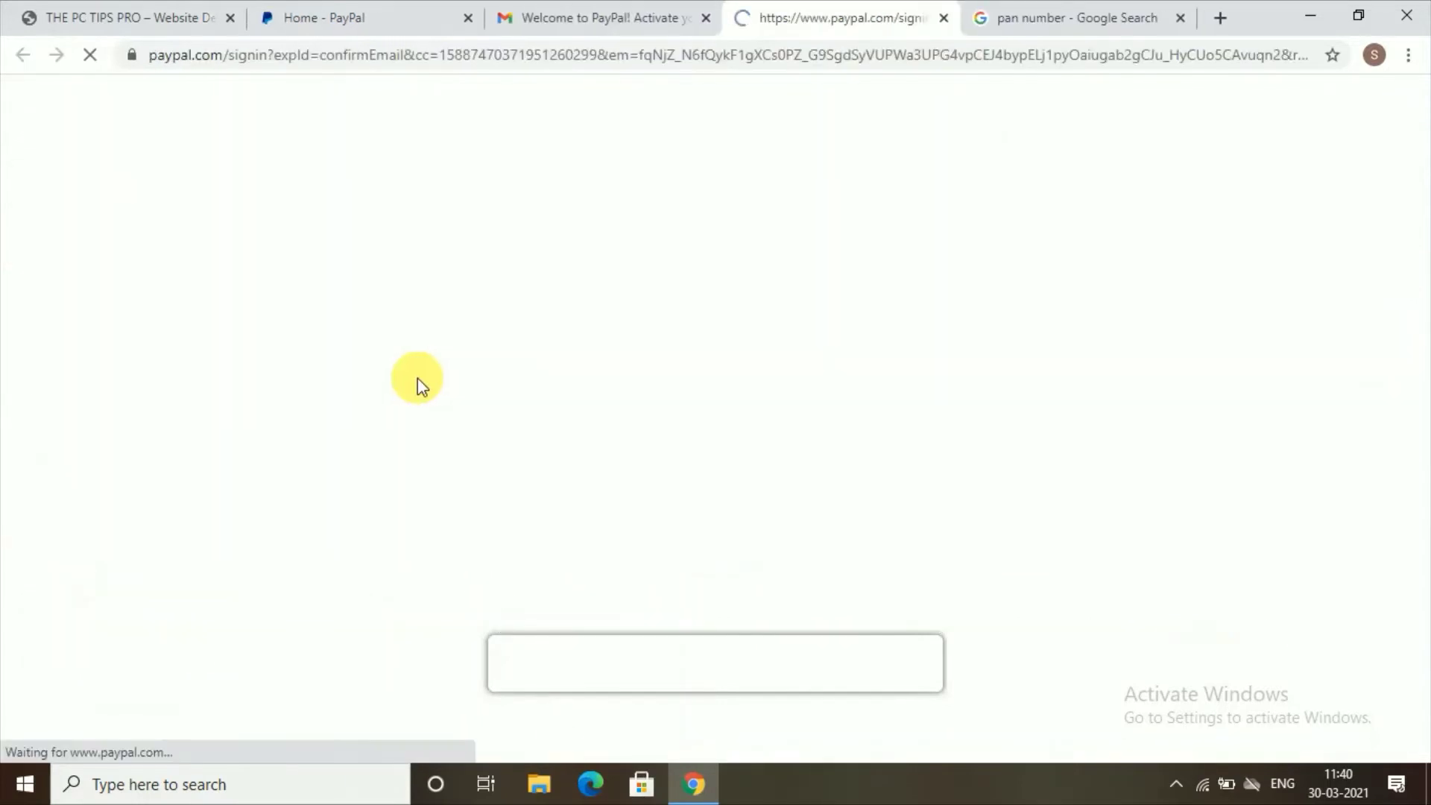
Enter the PayPal account password to confirm the email address.
click(573, 466)
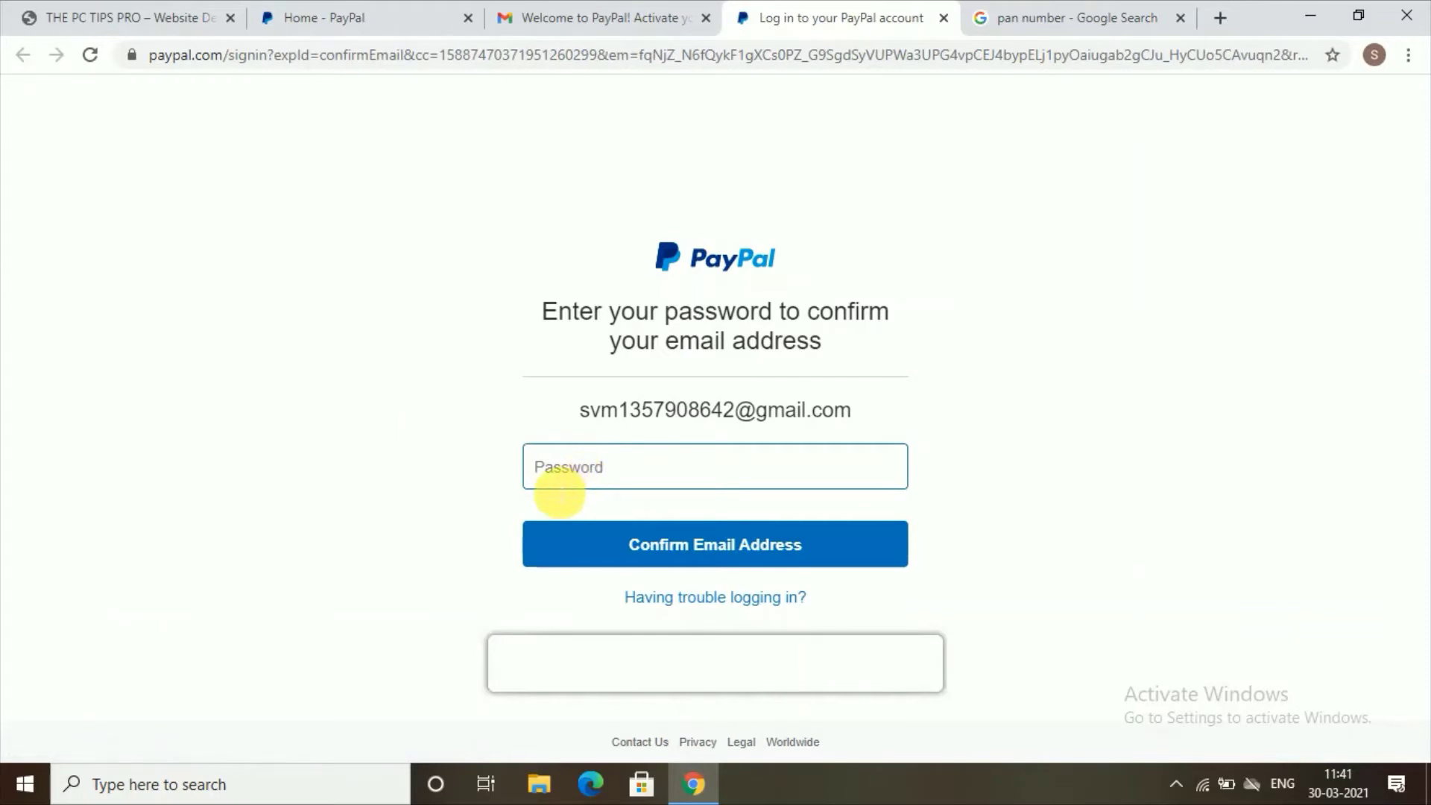
text(•)
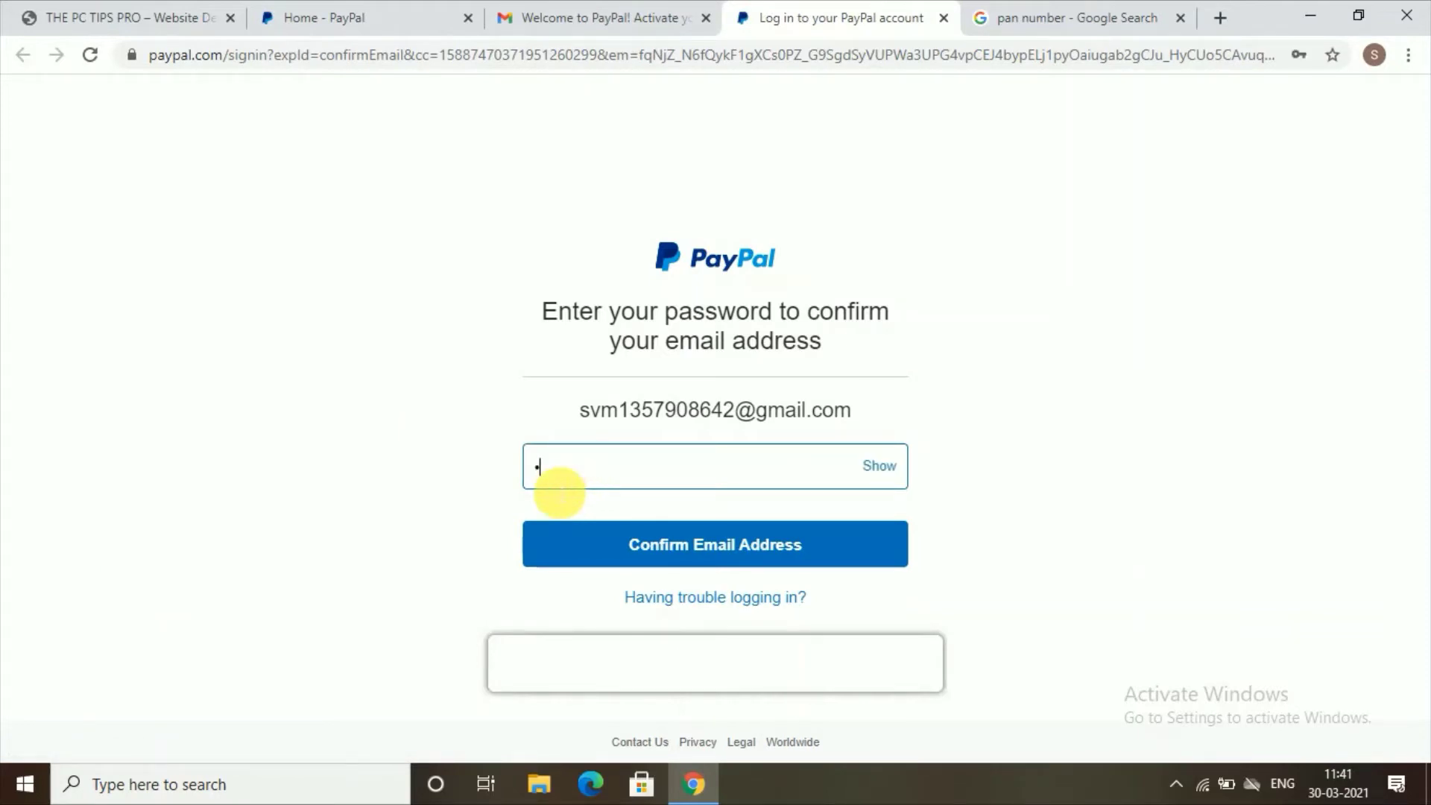
key(Return)
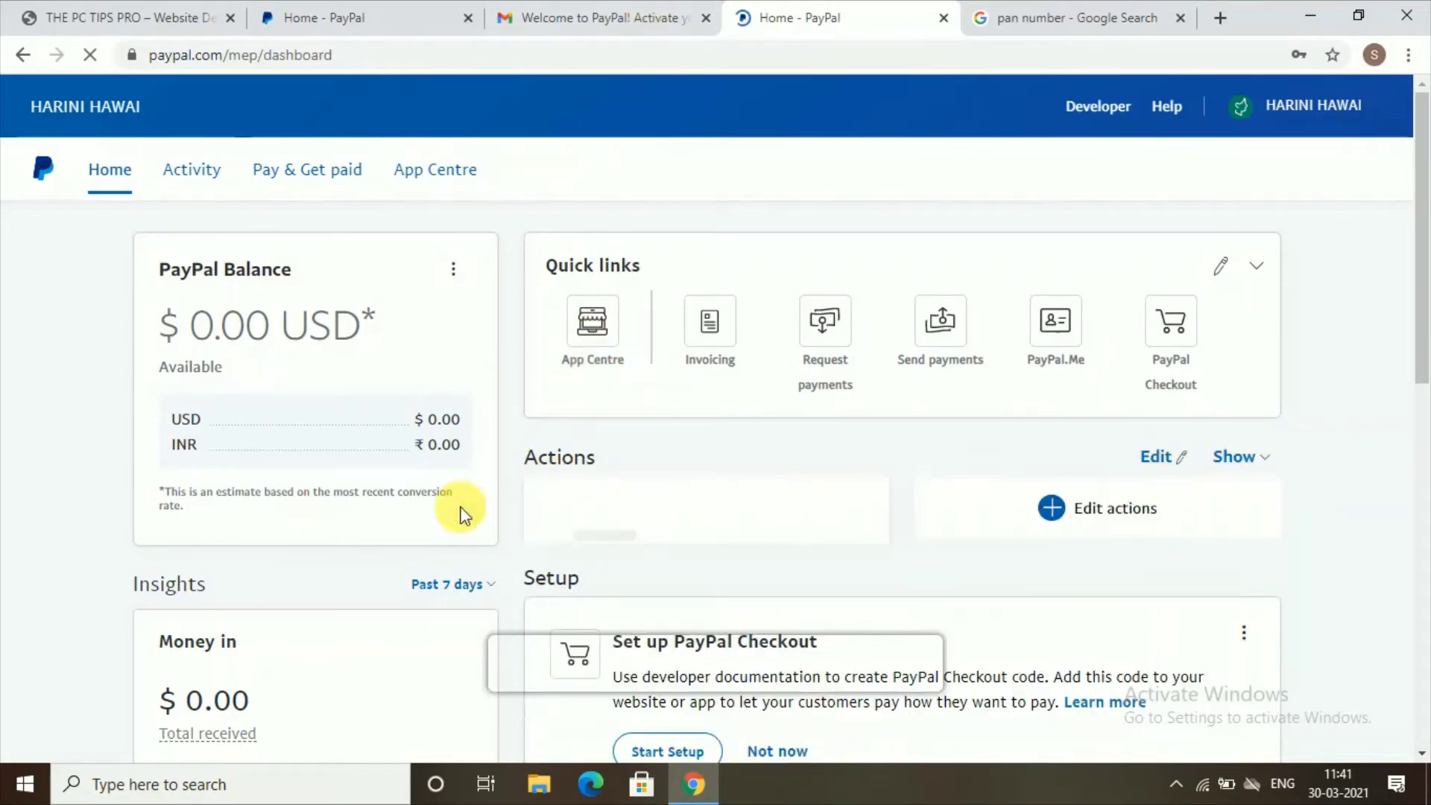
scroll(672, 453, down, 2)
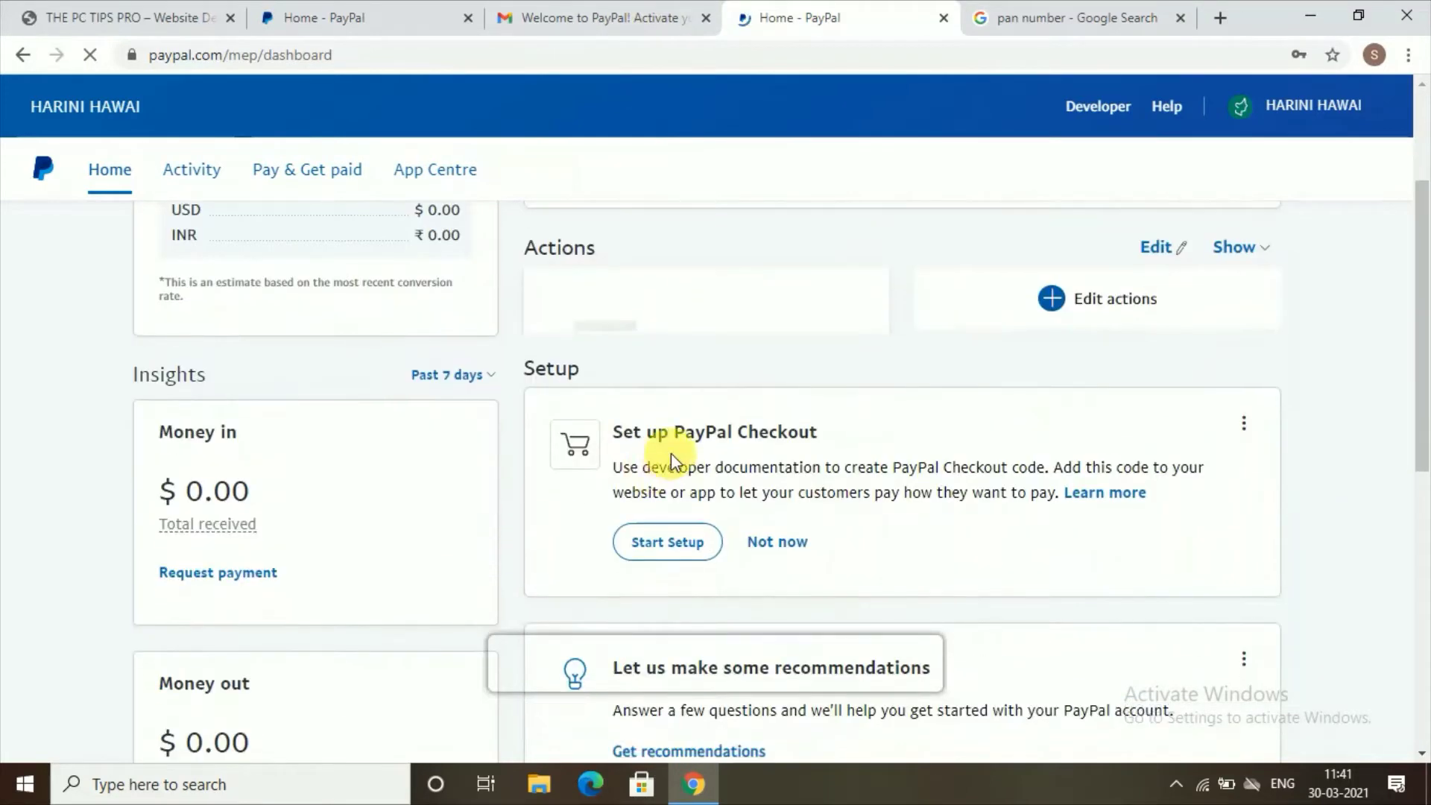
Review the PayPal Checkout button generator with Fixed price as the button type, then go back.
click(668, 550)
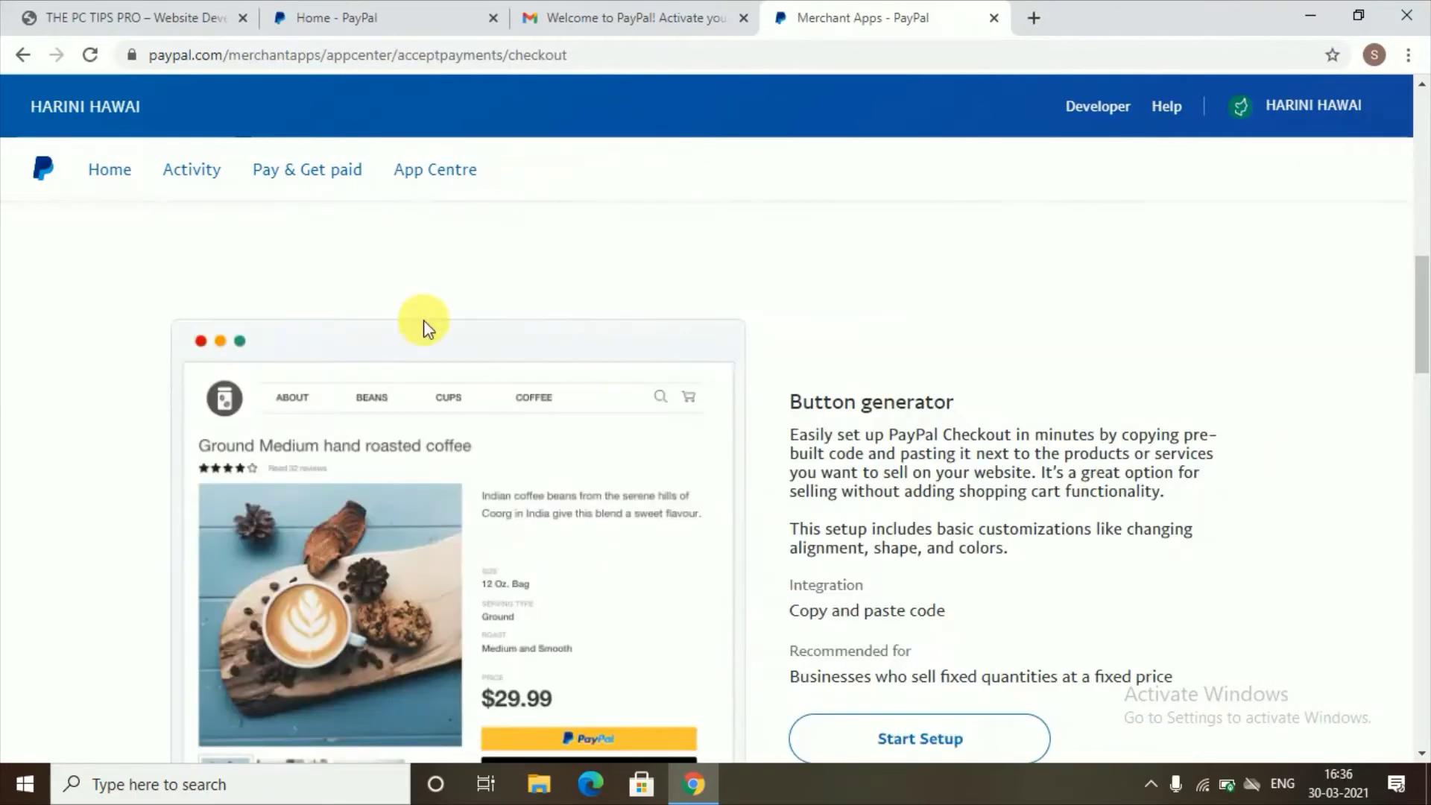
scroll(582, 420, down, 1)
scroll(581, 420, down, 1)
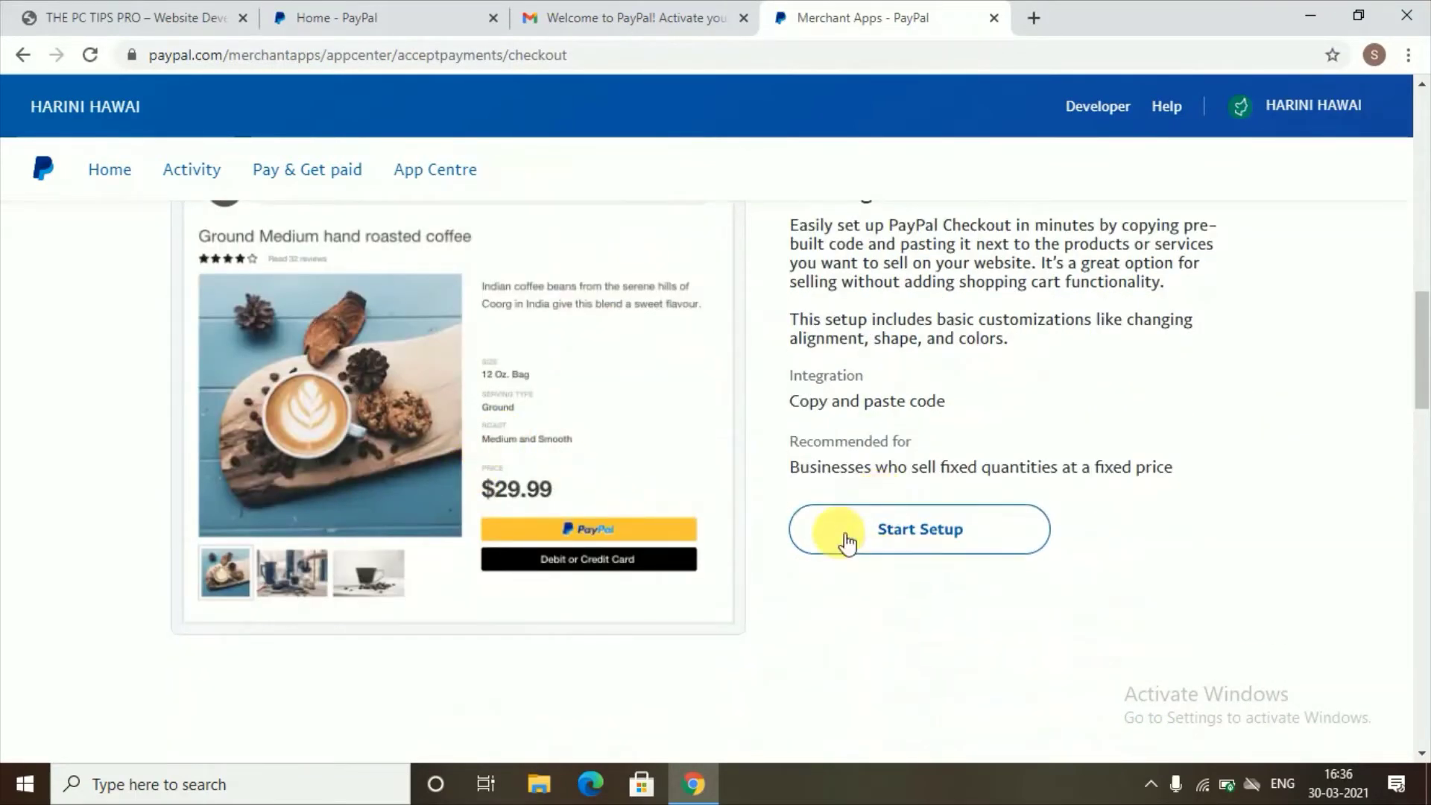
scroll(864, 540, up, 1)
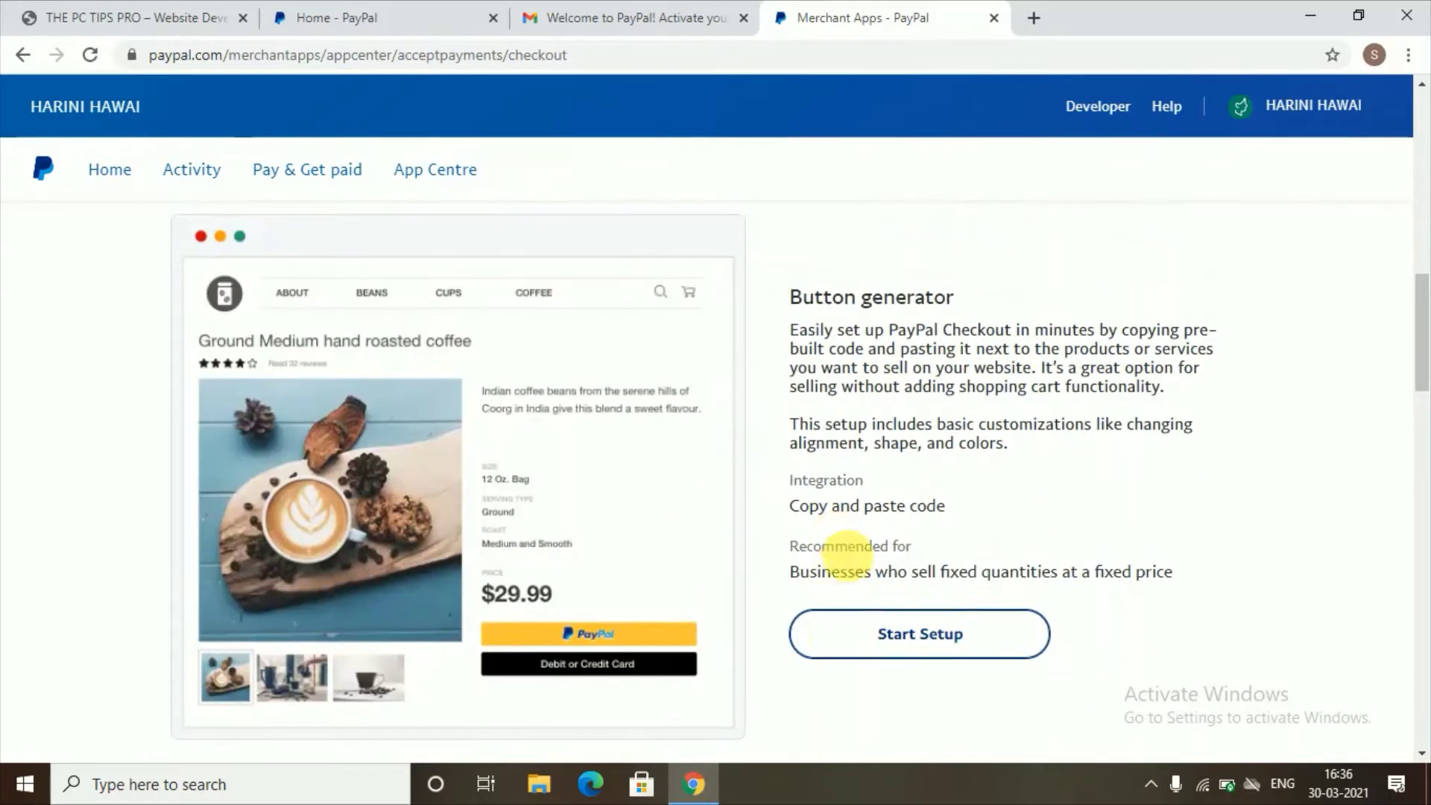
click(931, 633)
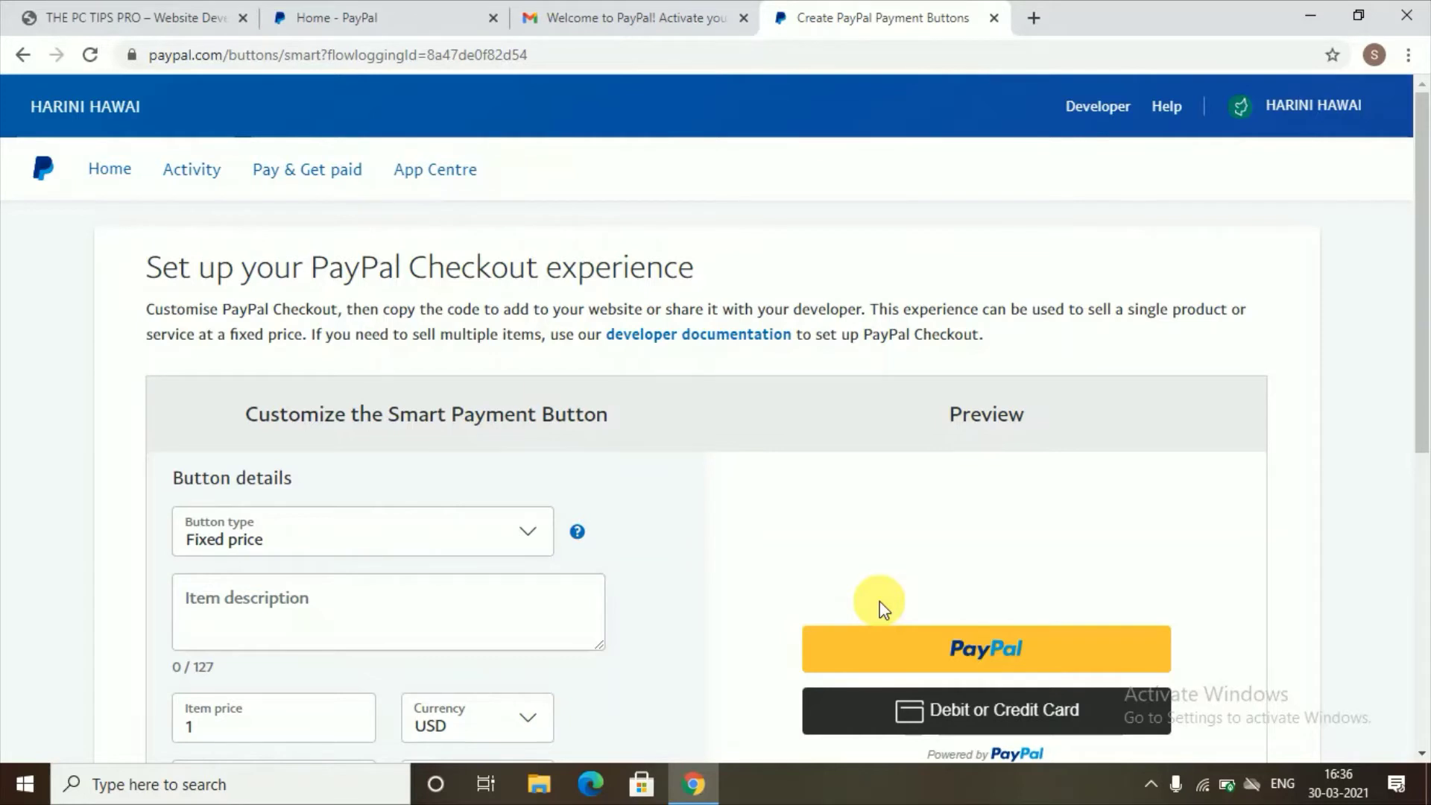
scroll(862, 617, down, 2)
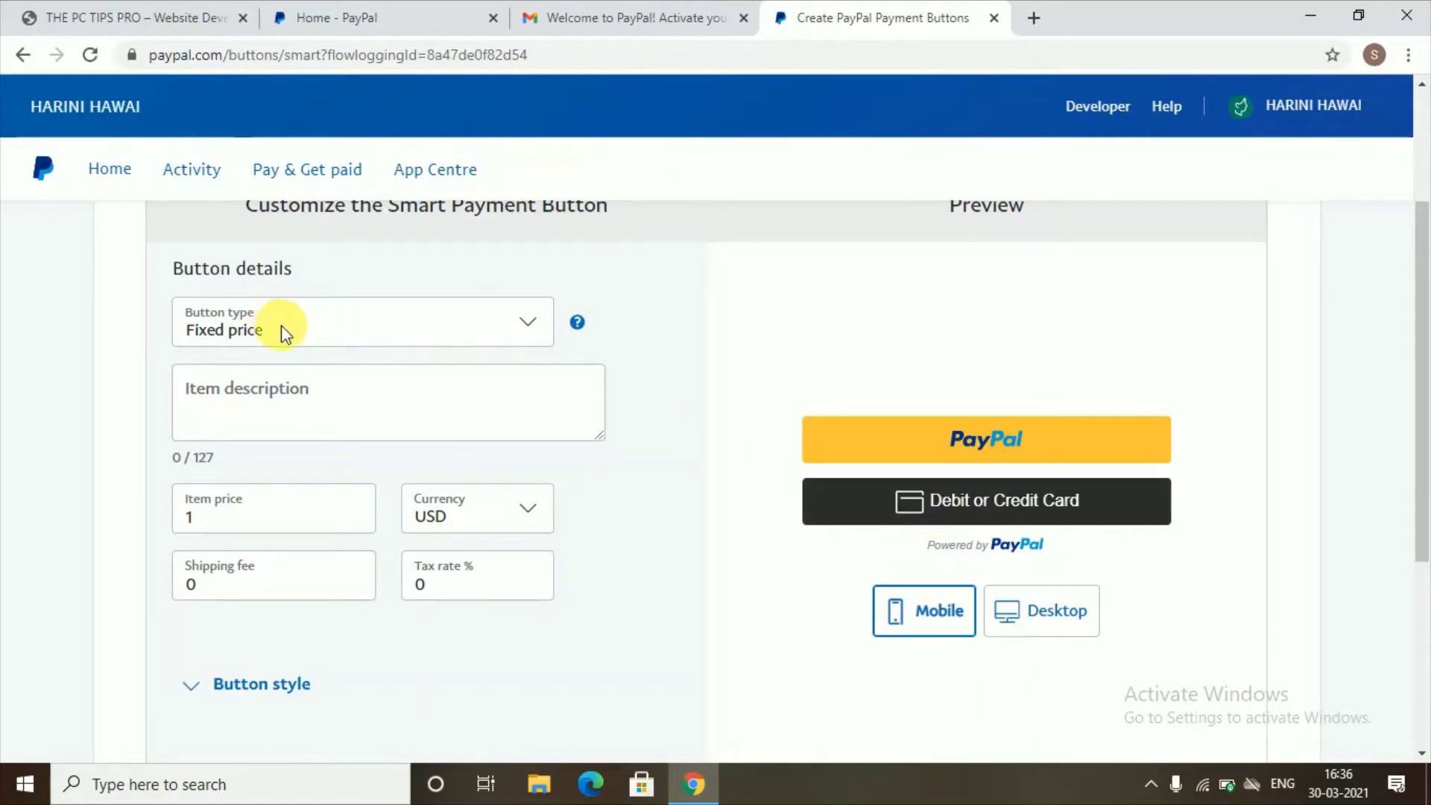
click(302, 330)
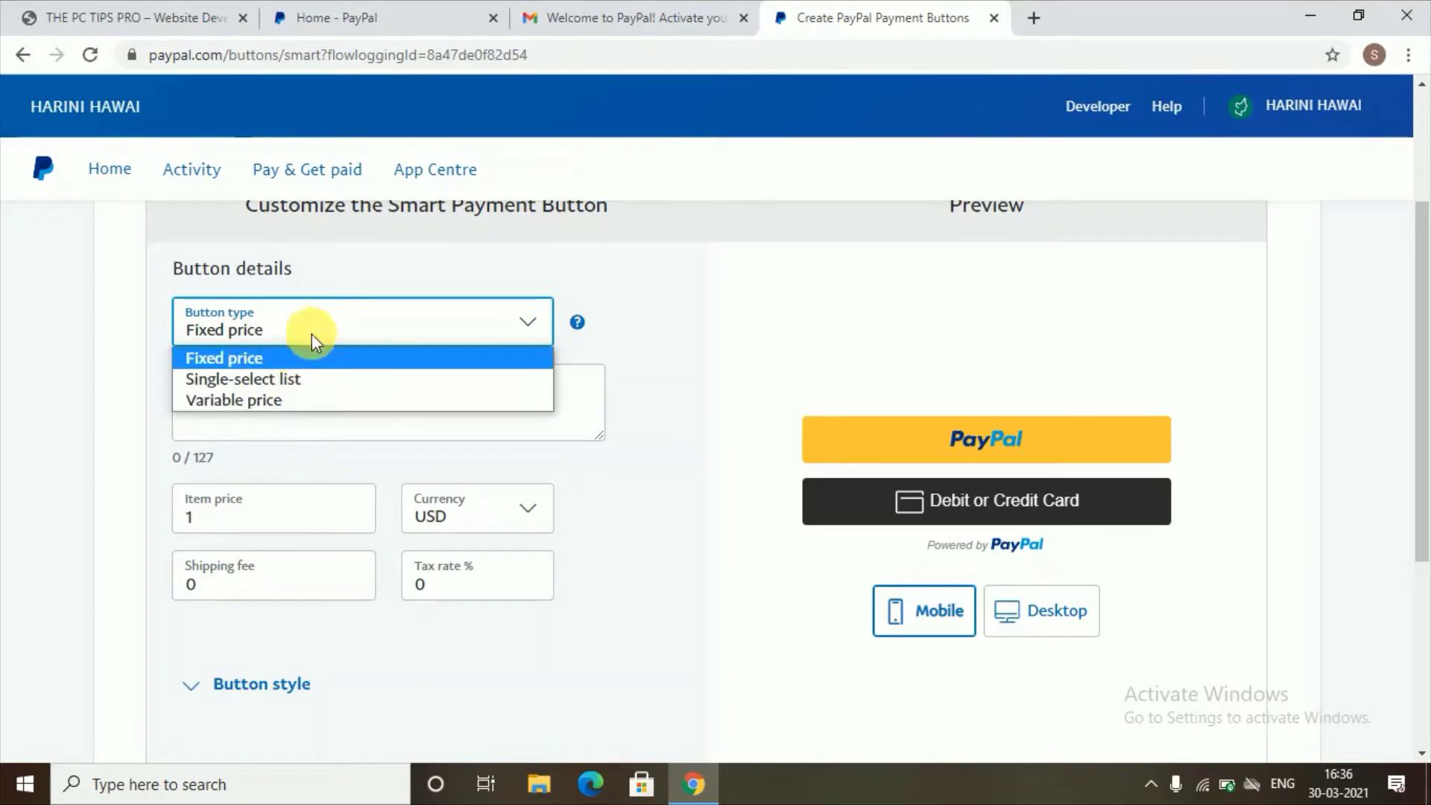
click(322, 472)
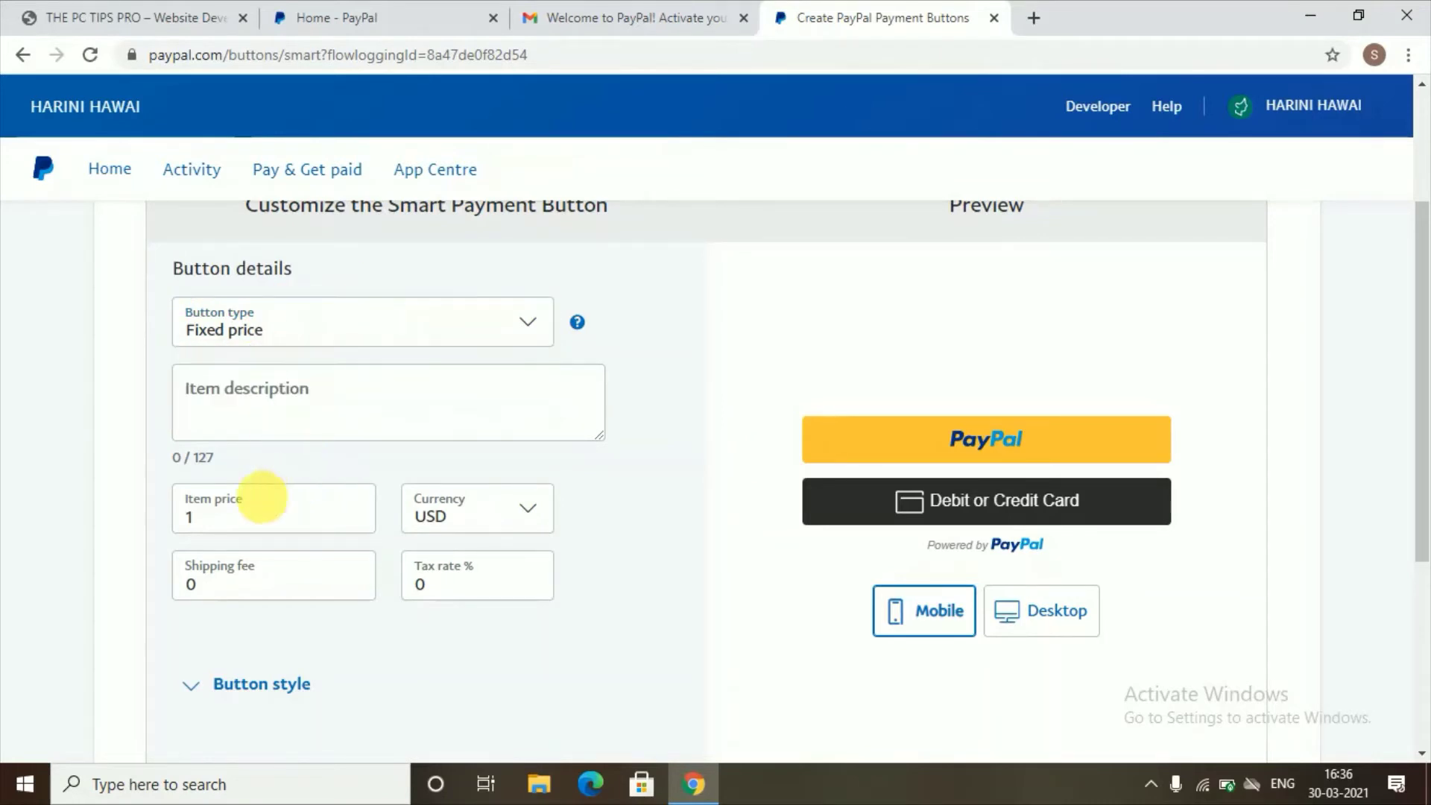
scroll(269, 503, down, 2)
scroll(268, 492, down, 1)
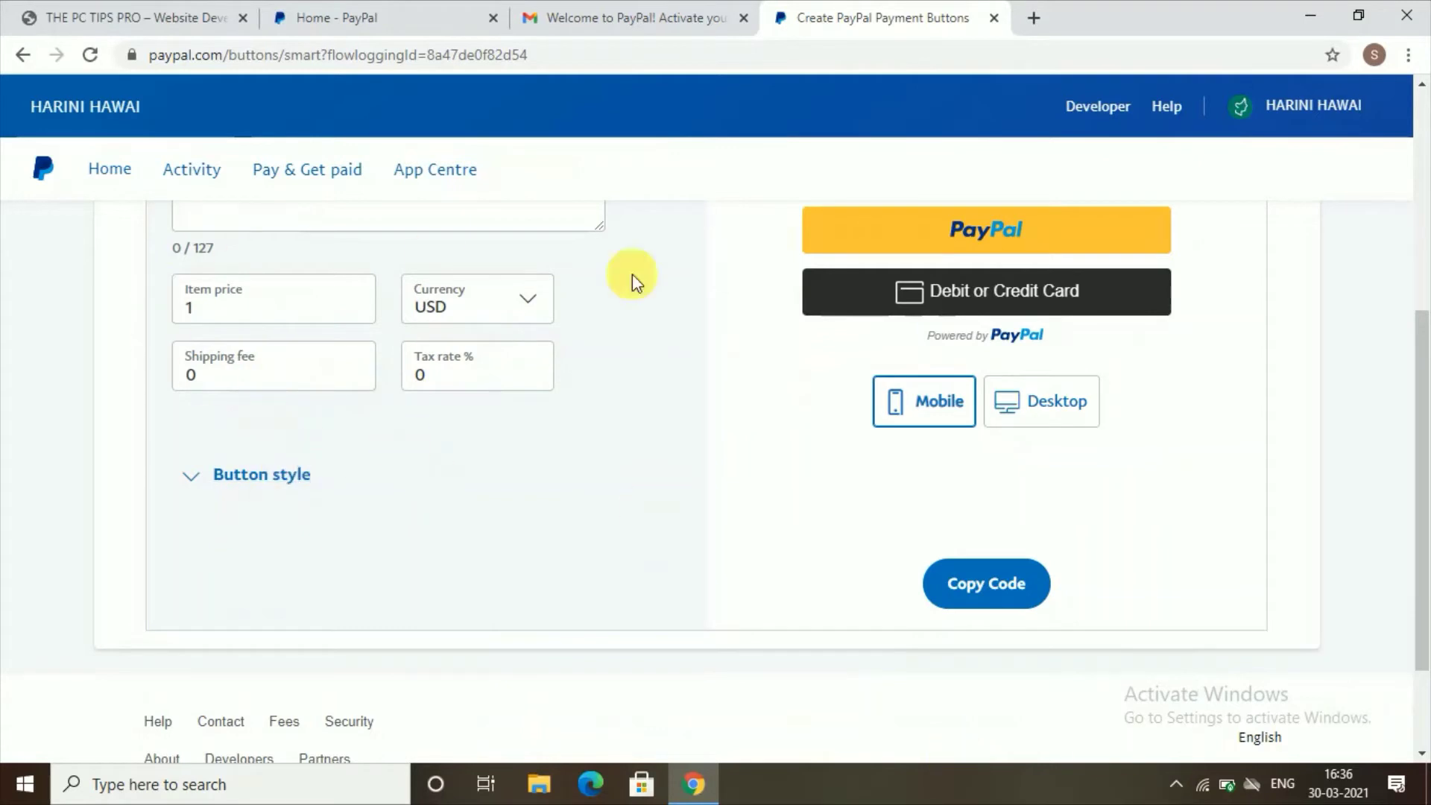
scroll(488, 369, down, 2)
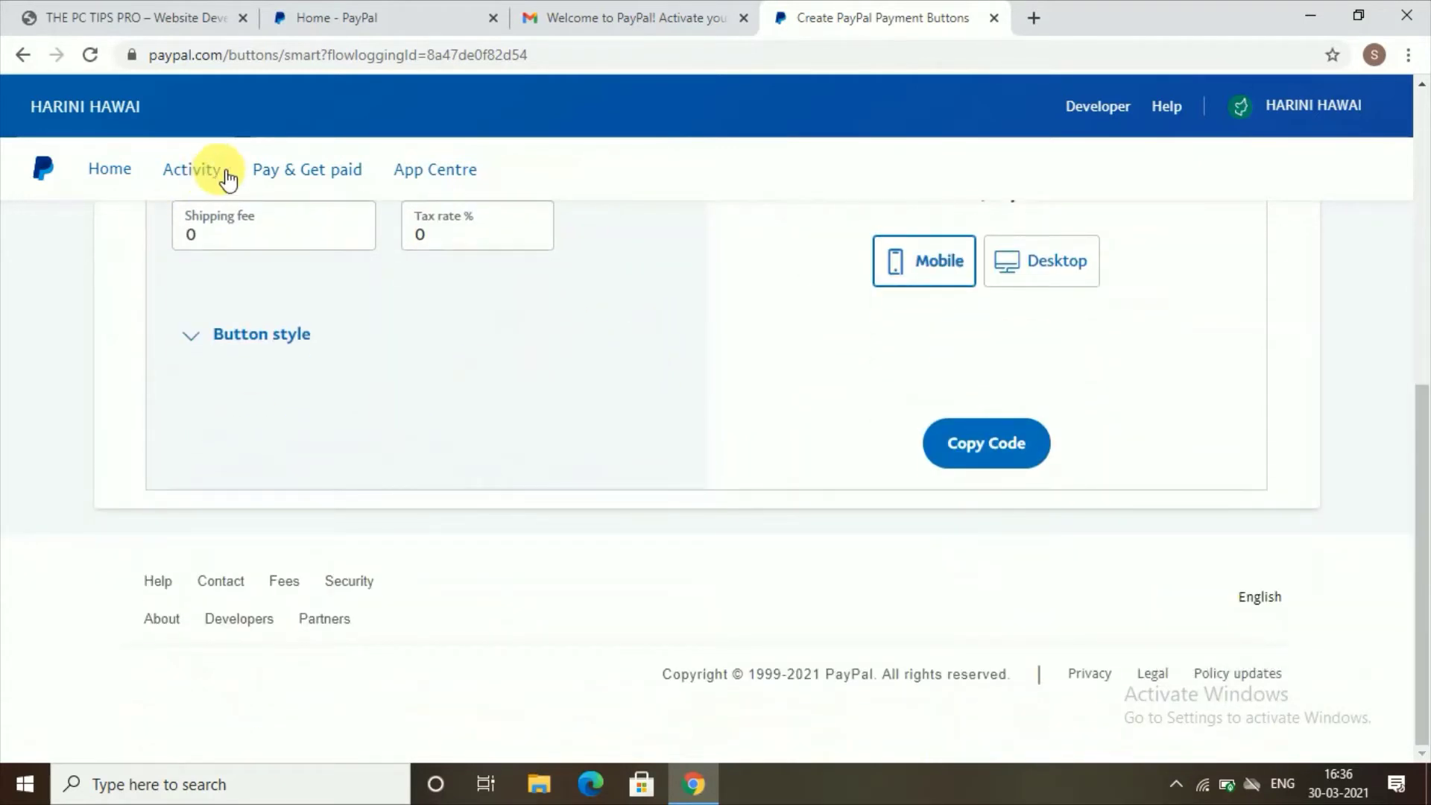
click(24, 54)
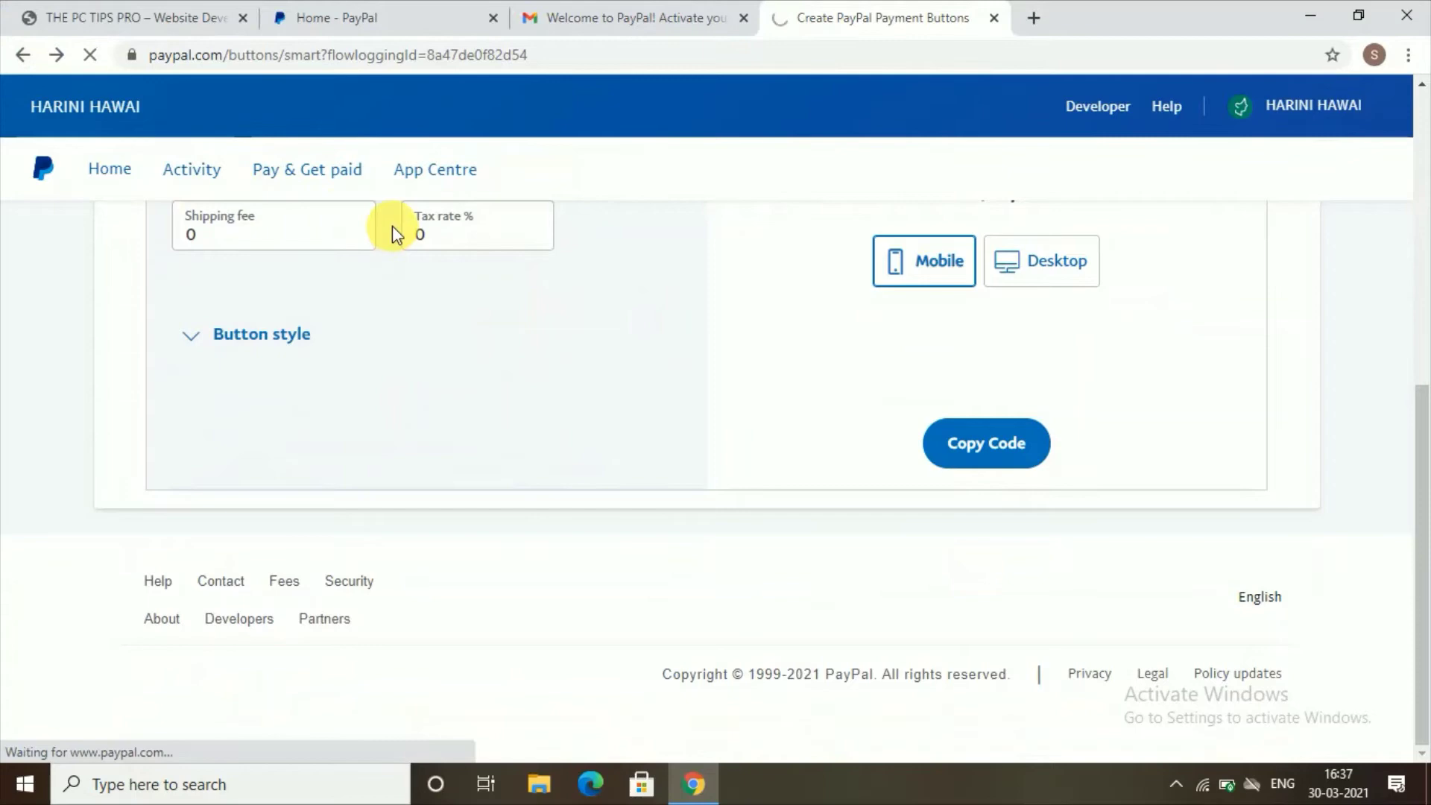
scroll(679, 311, up, 3)
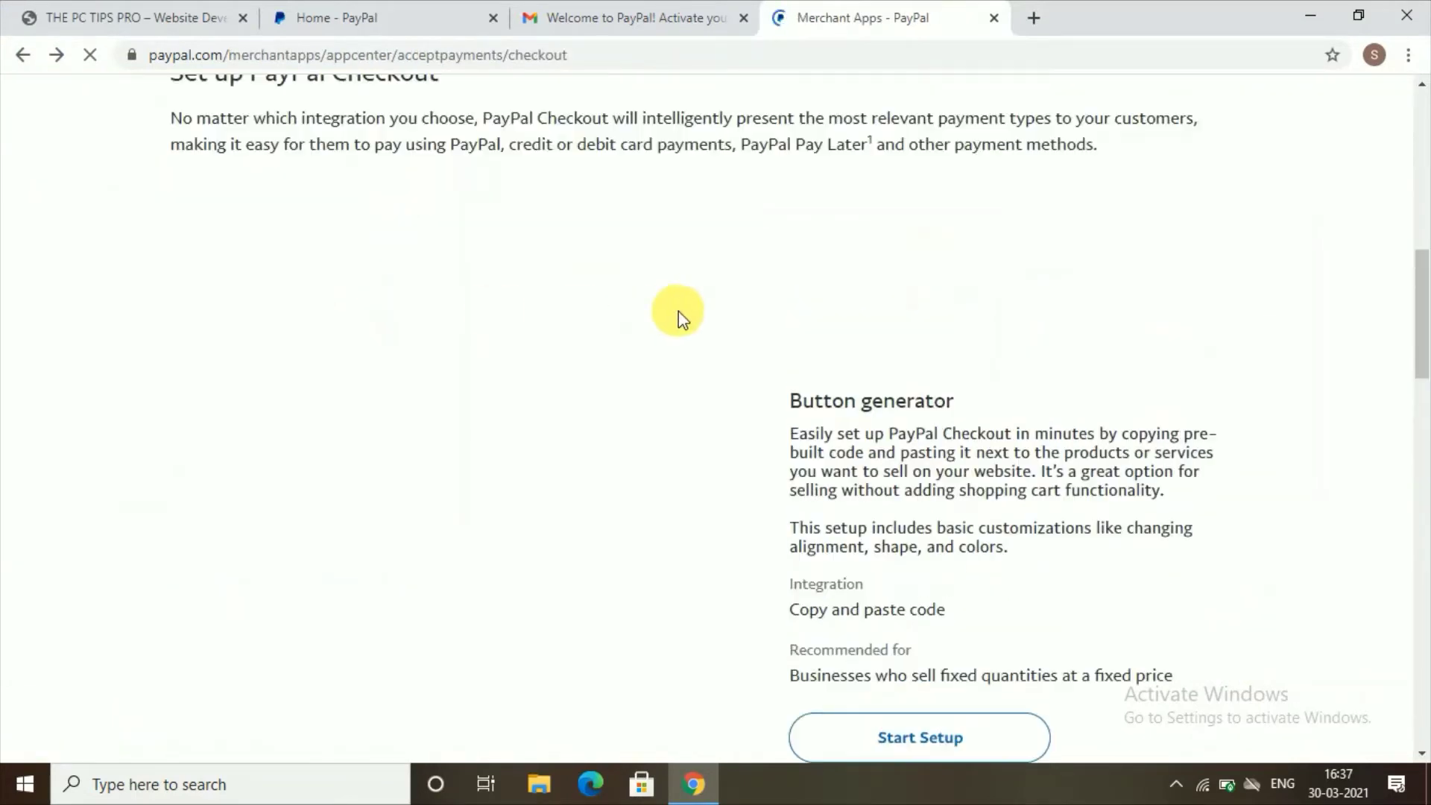
scroll(679, 312, down, 6)
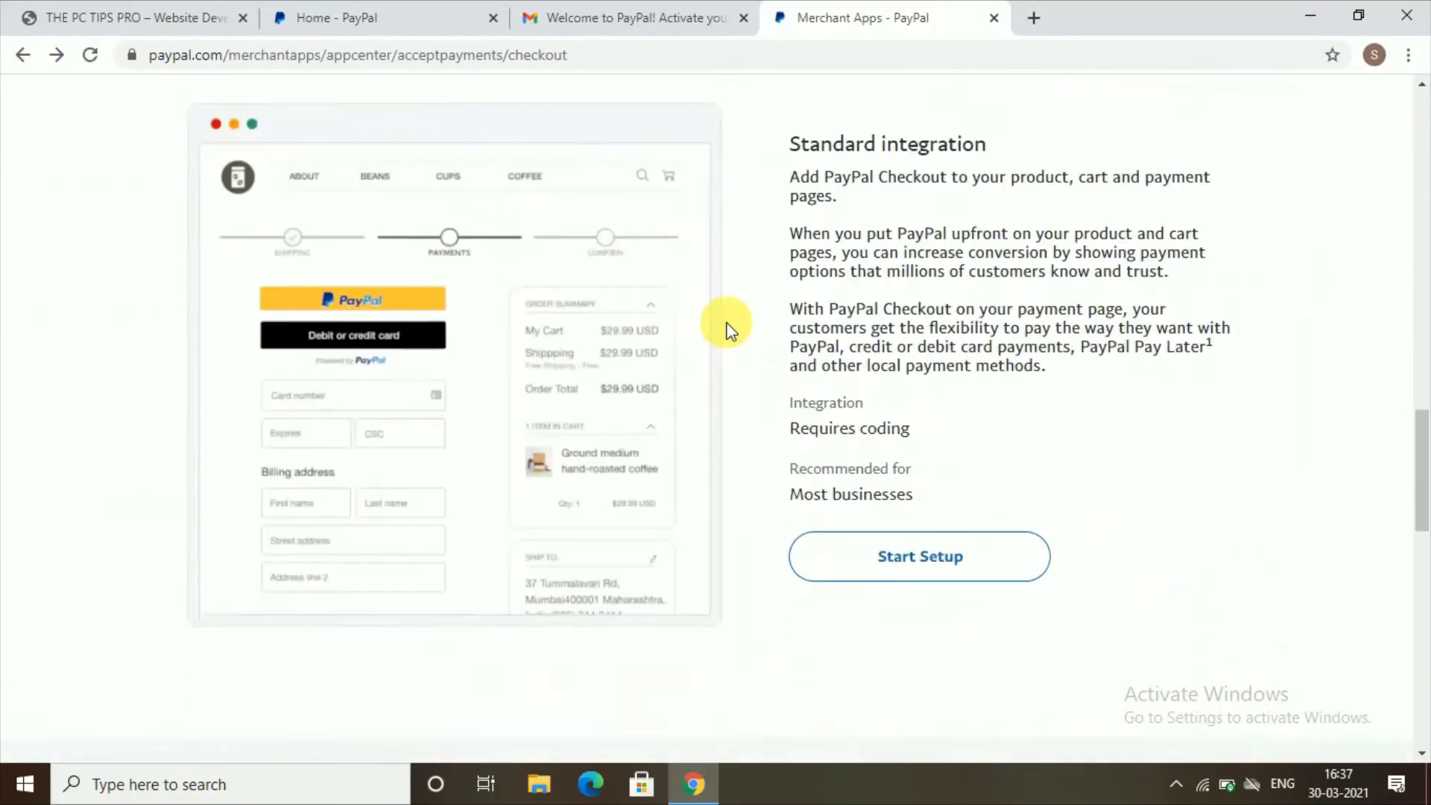
scroll(728, 320, down, 5)
scroll(727, 320, down, 4)
scroll(727, 320, down, 2)
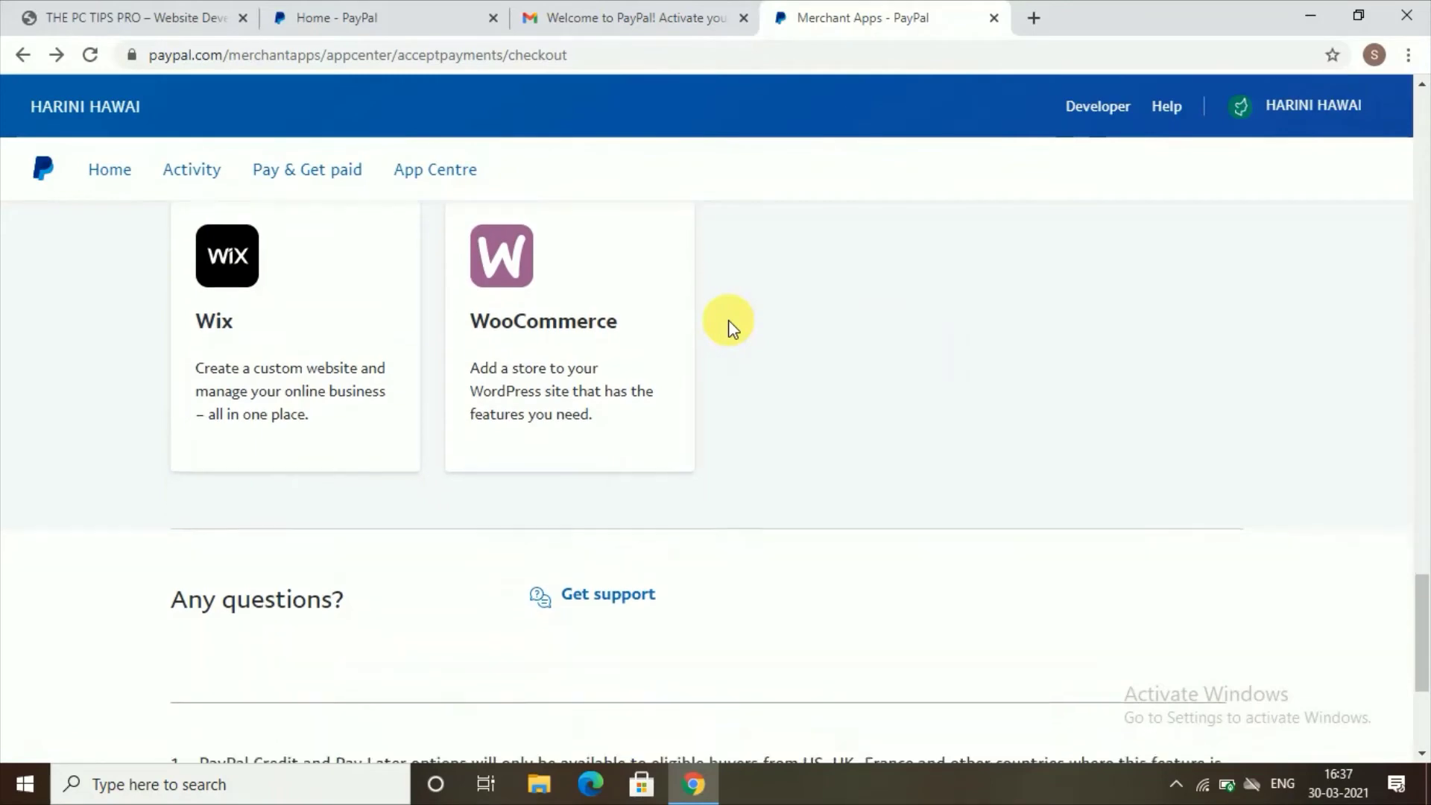
scroll(771, 356, up, 3)
scroll(671, 447, up, 4)
scroll(616, 497, up, 3)
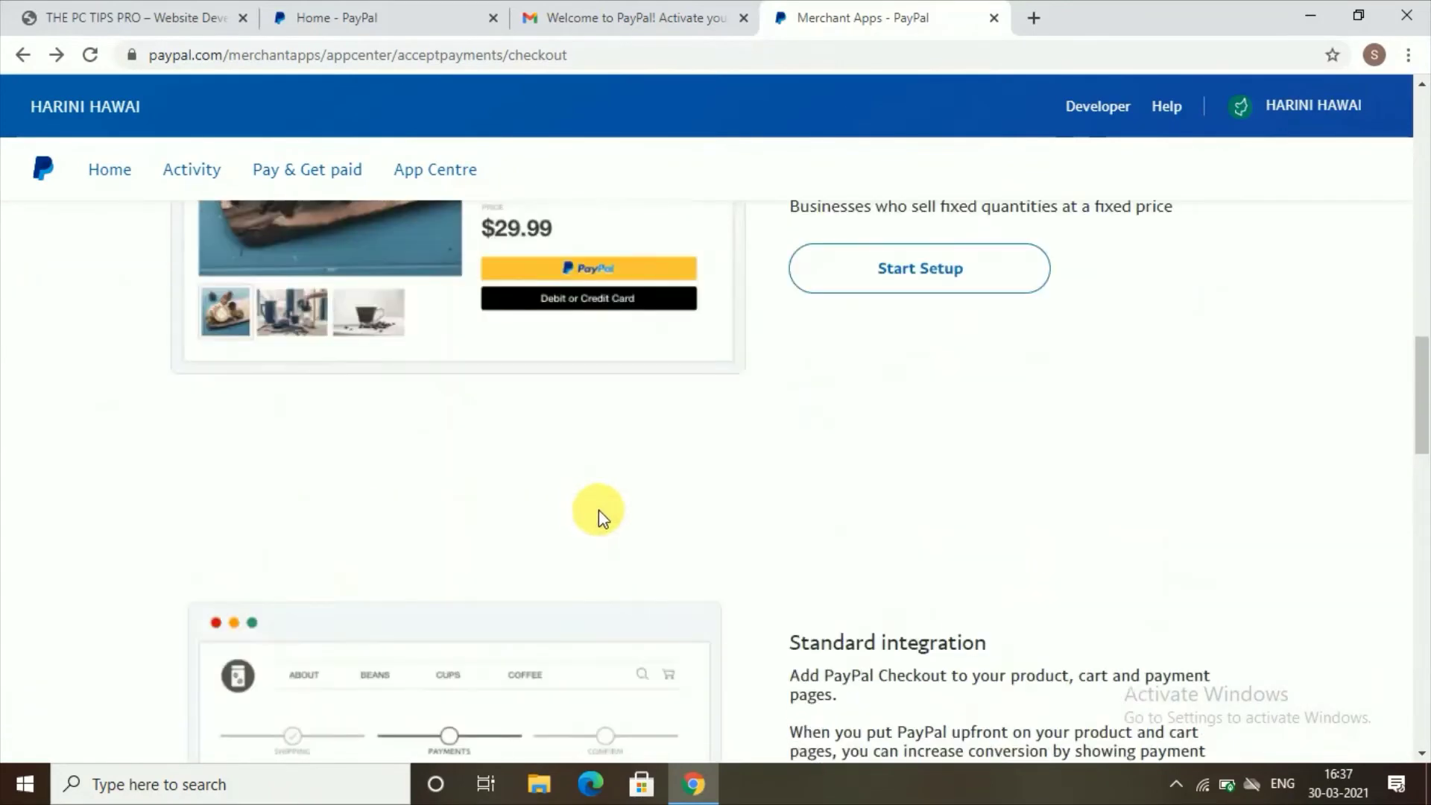
scroll(604, 515, down, 3)
scroll(671, 478, down, 4)
scroll(840, 493, up, 4)
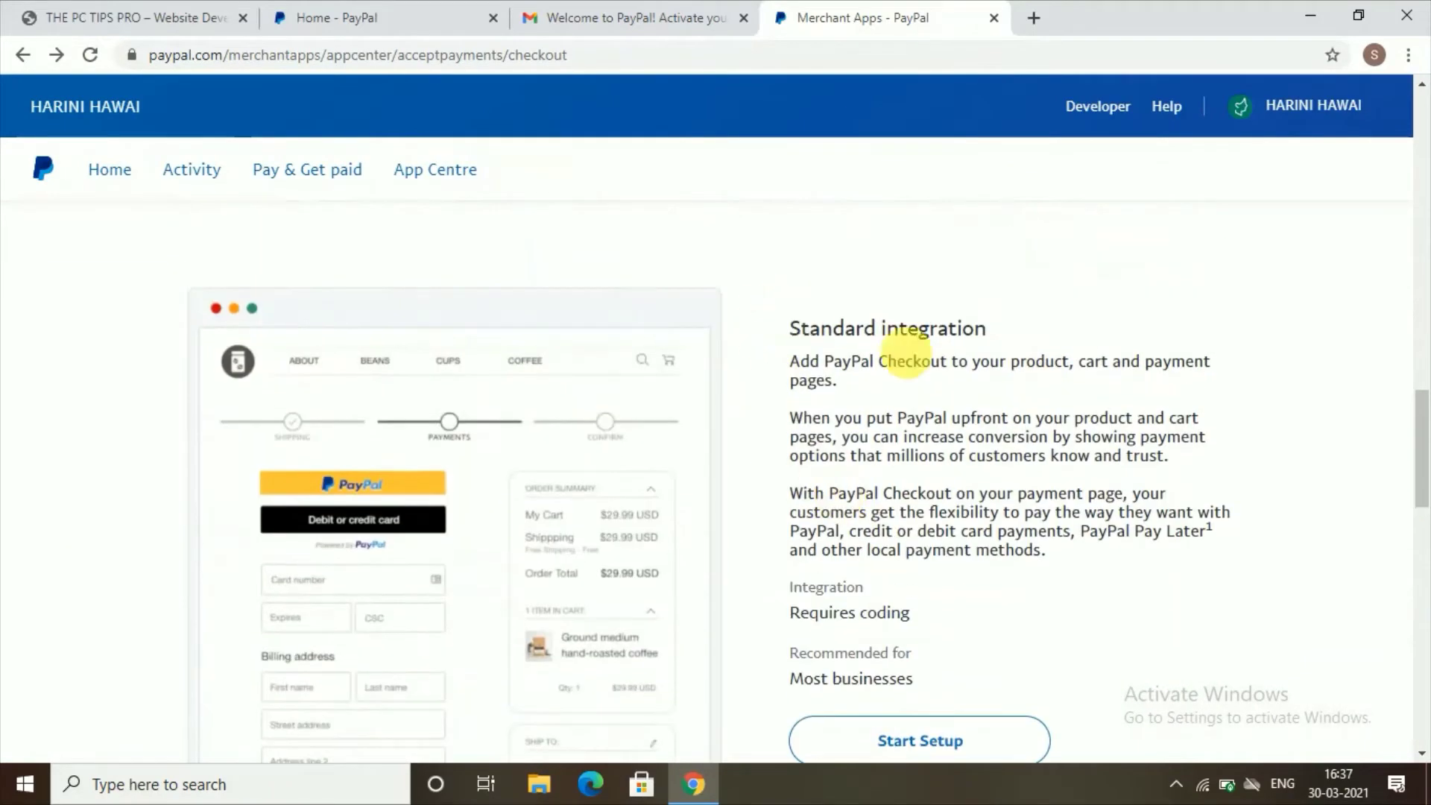
mouse_move(1421, 464)
mouse_down()
mouse_move(1419, 141)
mouse_move(1420, 599)
mouse_move(1420, 336)
mouse_up()
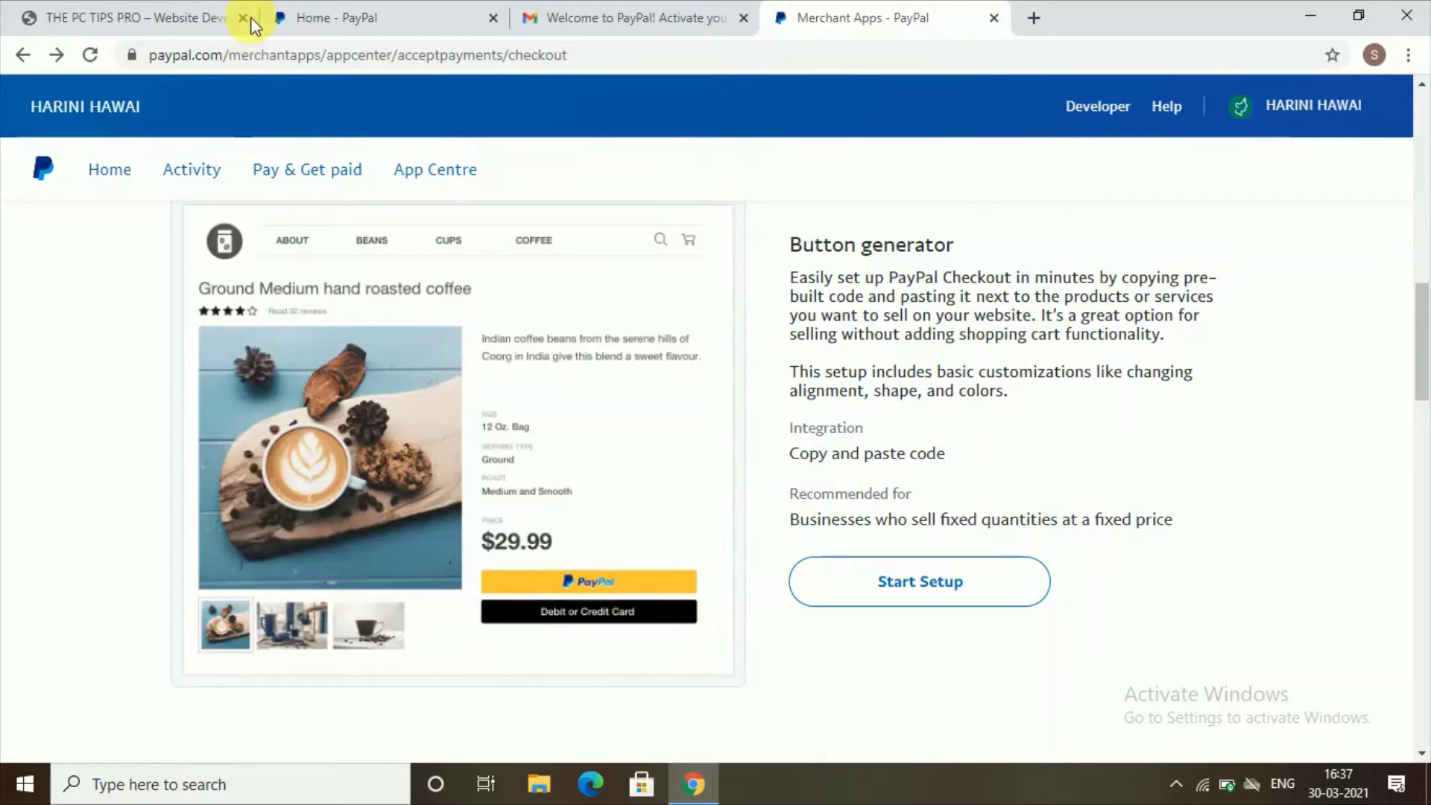
Switch to the THE PC TIPS PRO WordPress site tab.
click(135, 14)
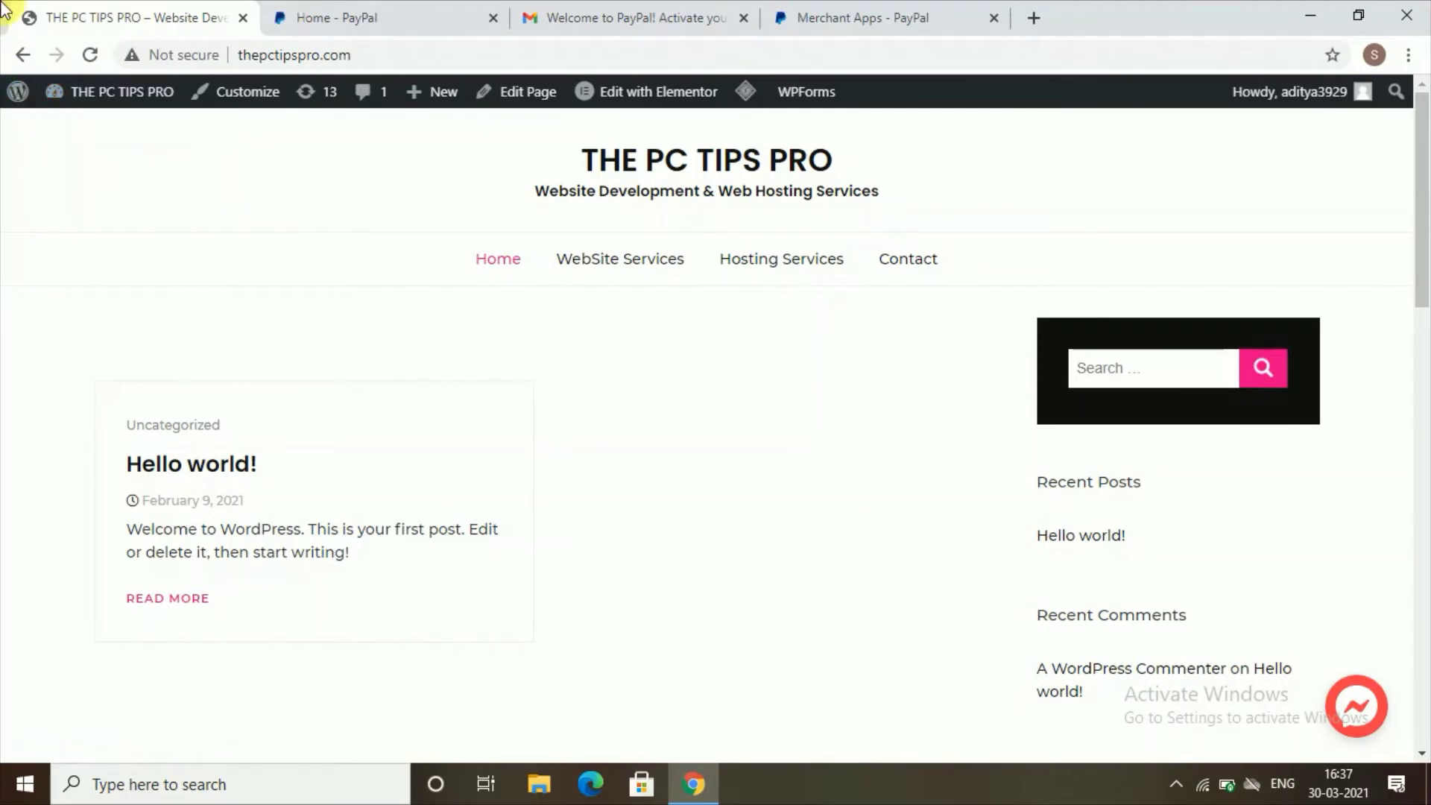
Go to the WordPress wp-admin Dashboard.
mouse_move(121, 92)
click(64, 99)
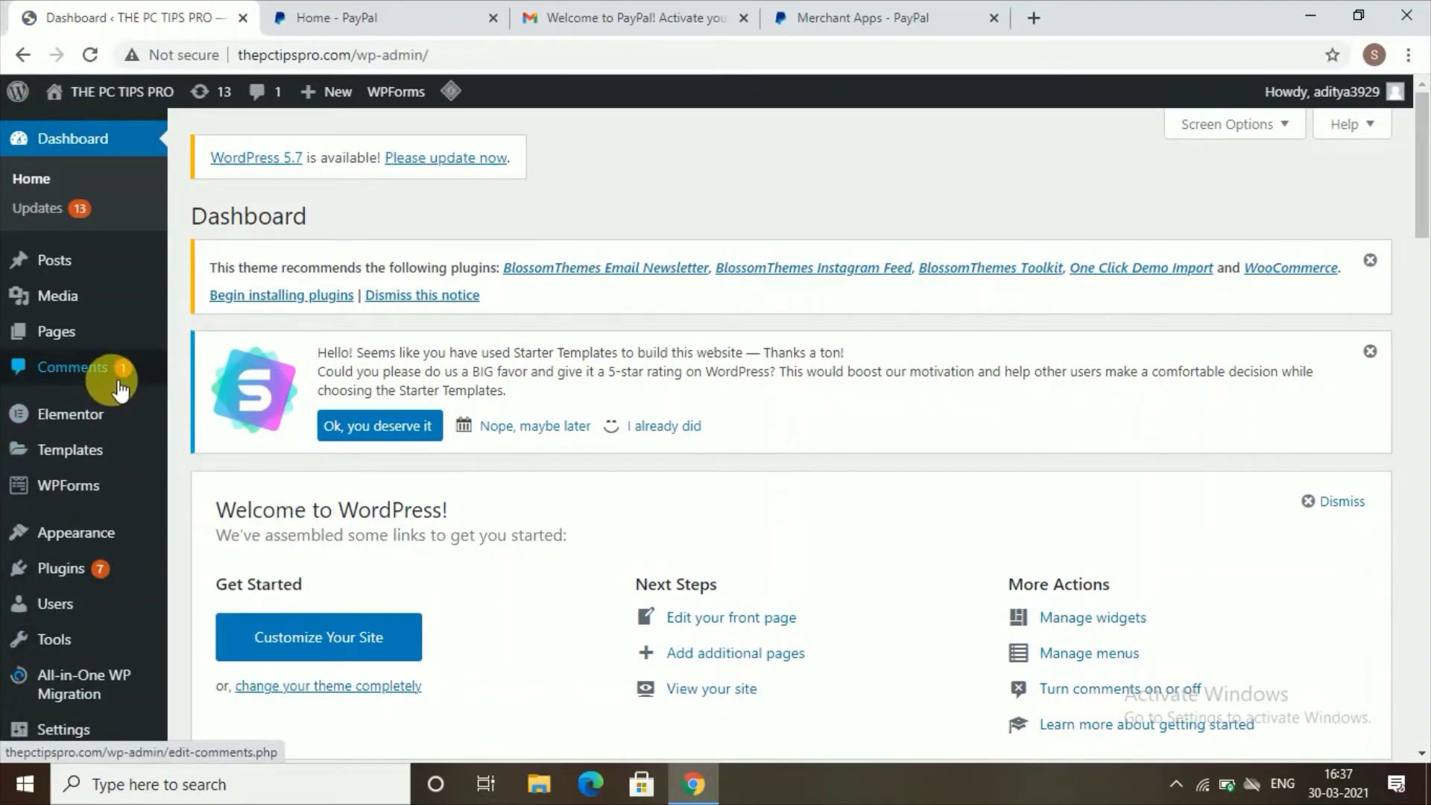
scroll(118, 386, down, 3)
scroll(112, 503, down, 3)
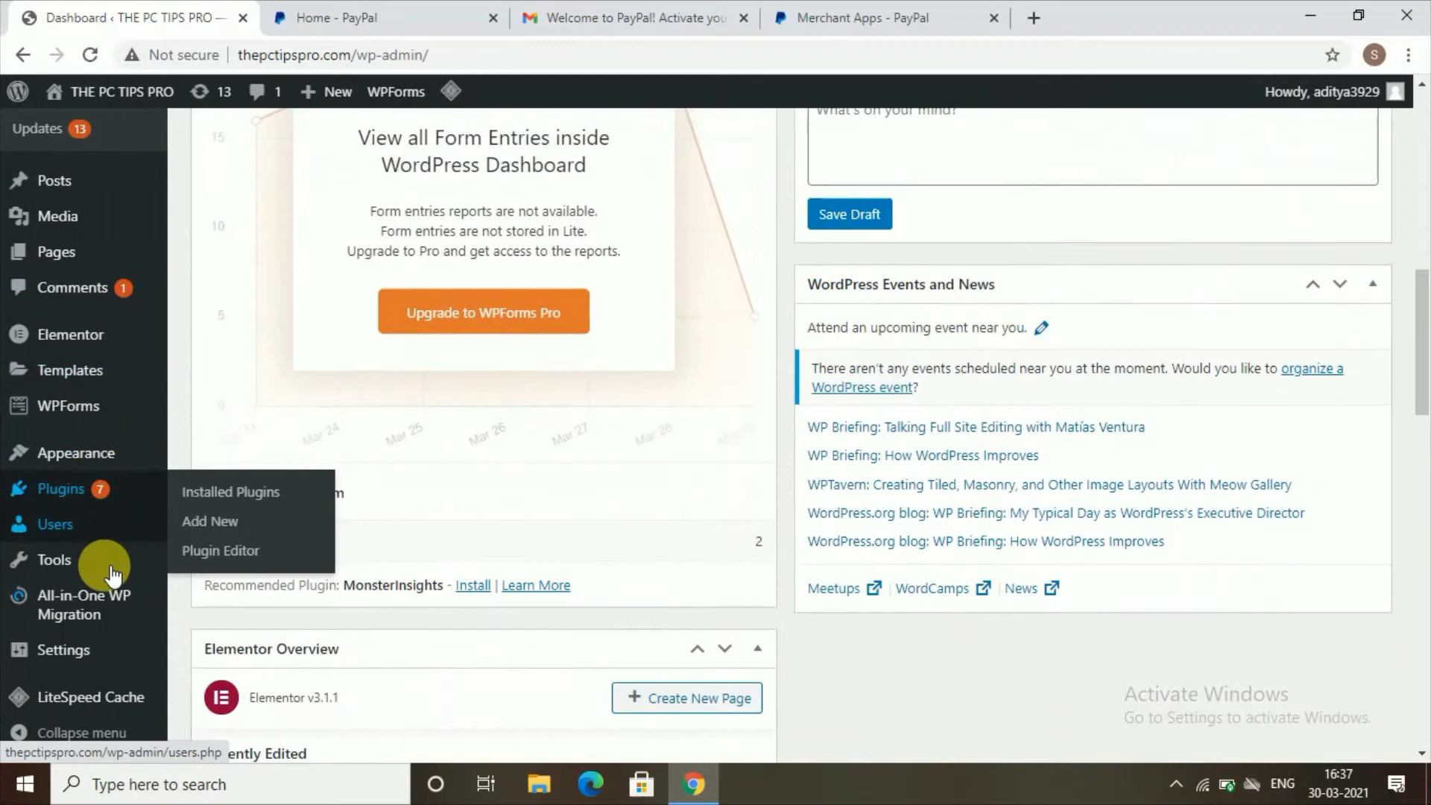
scroll(112, 573, up, 2)
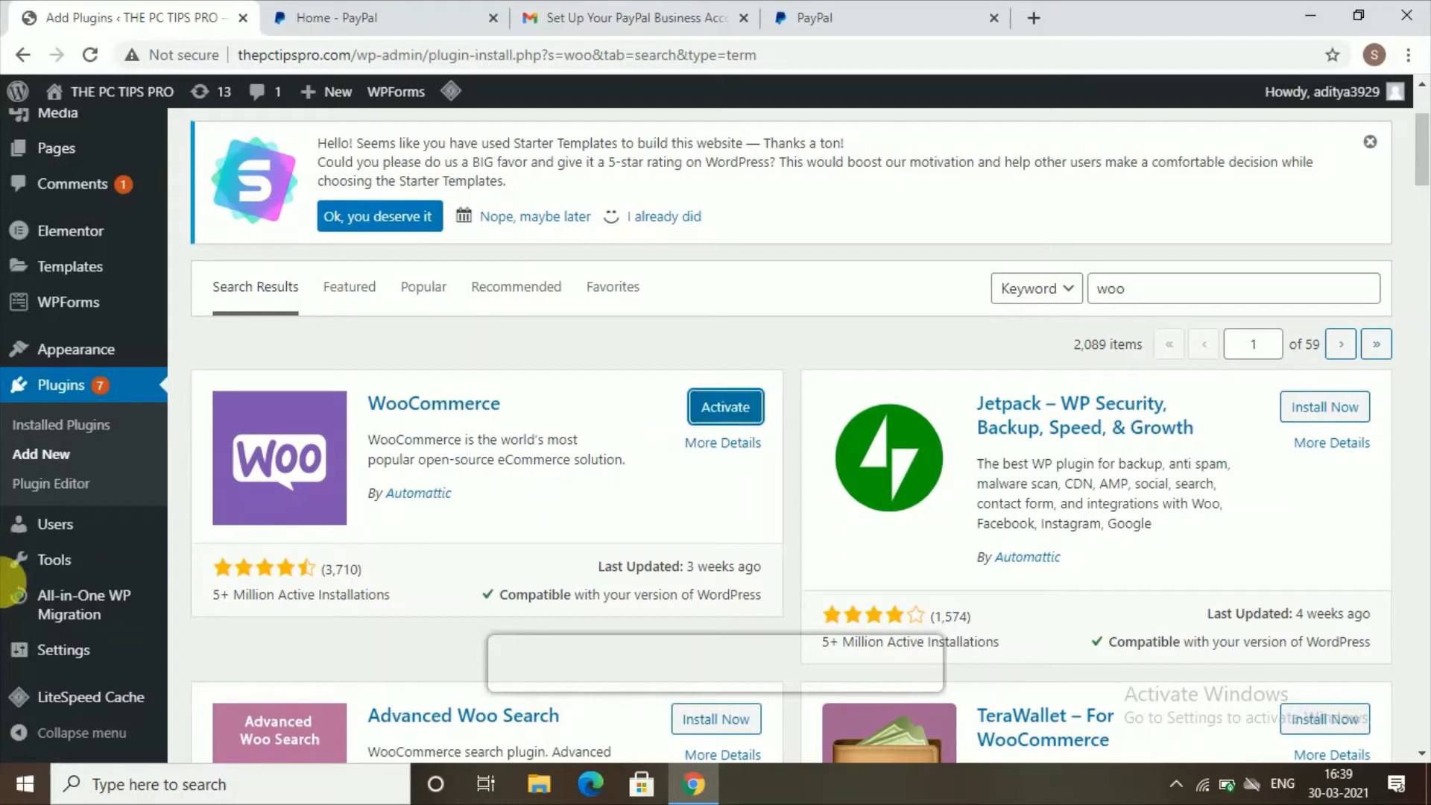
scroll(76, 409, up, 2)
scroll(73, 403, down, 3)
scroll(69, 381, down, 1)
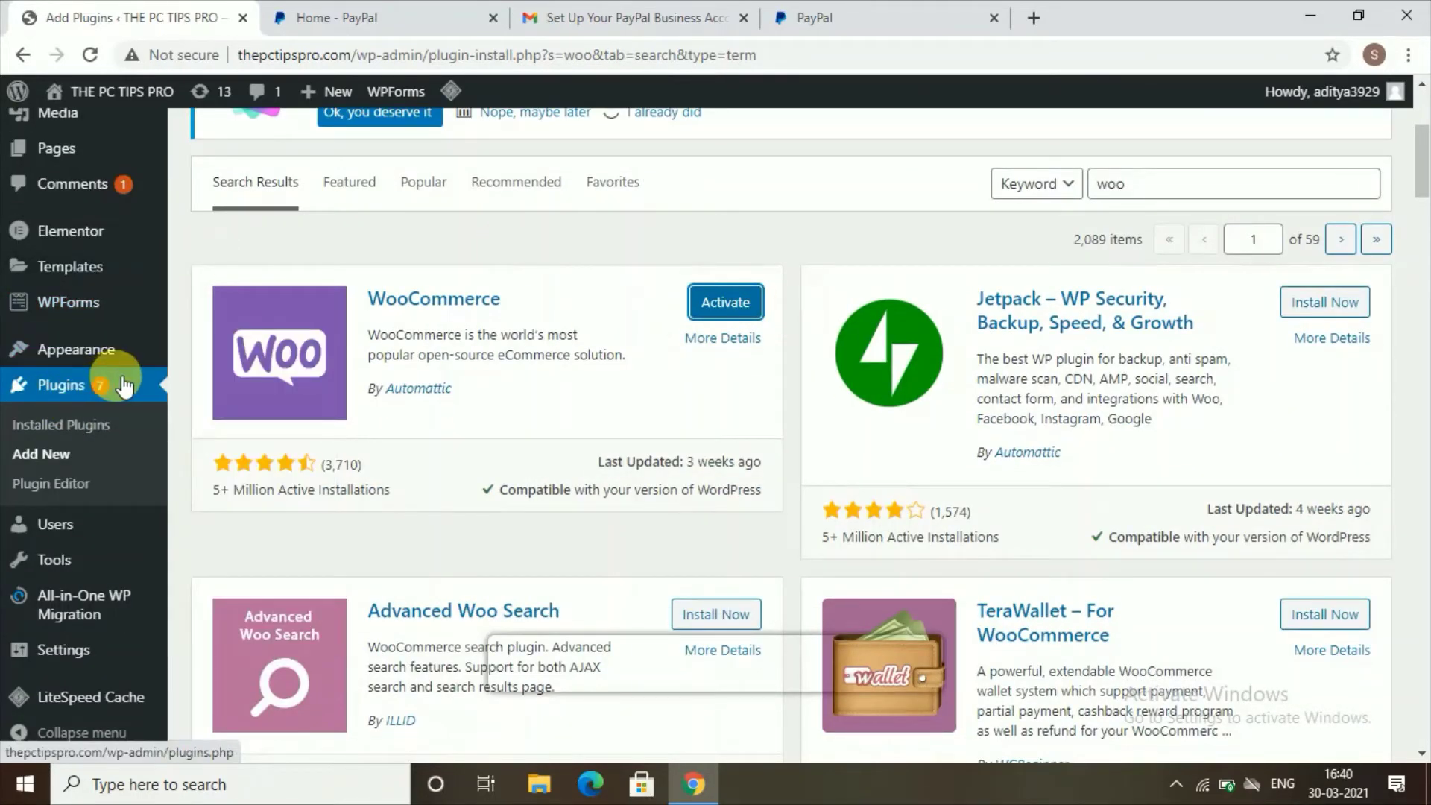
Activate WooCommerce from the Installed Plugins list.
click(45, 454)
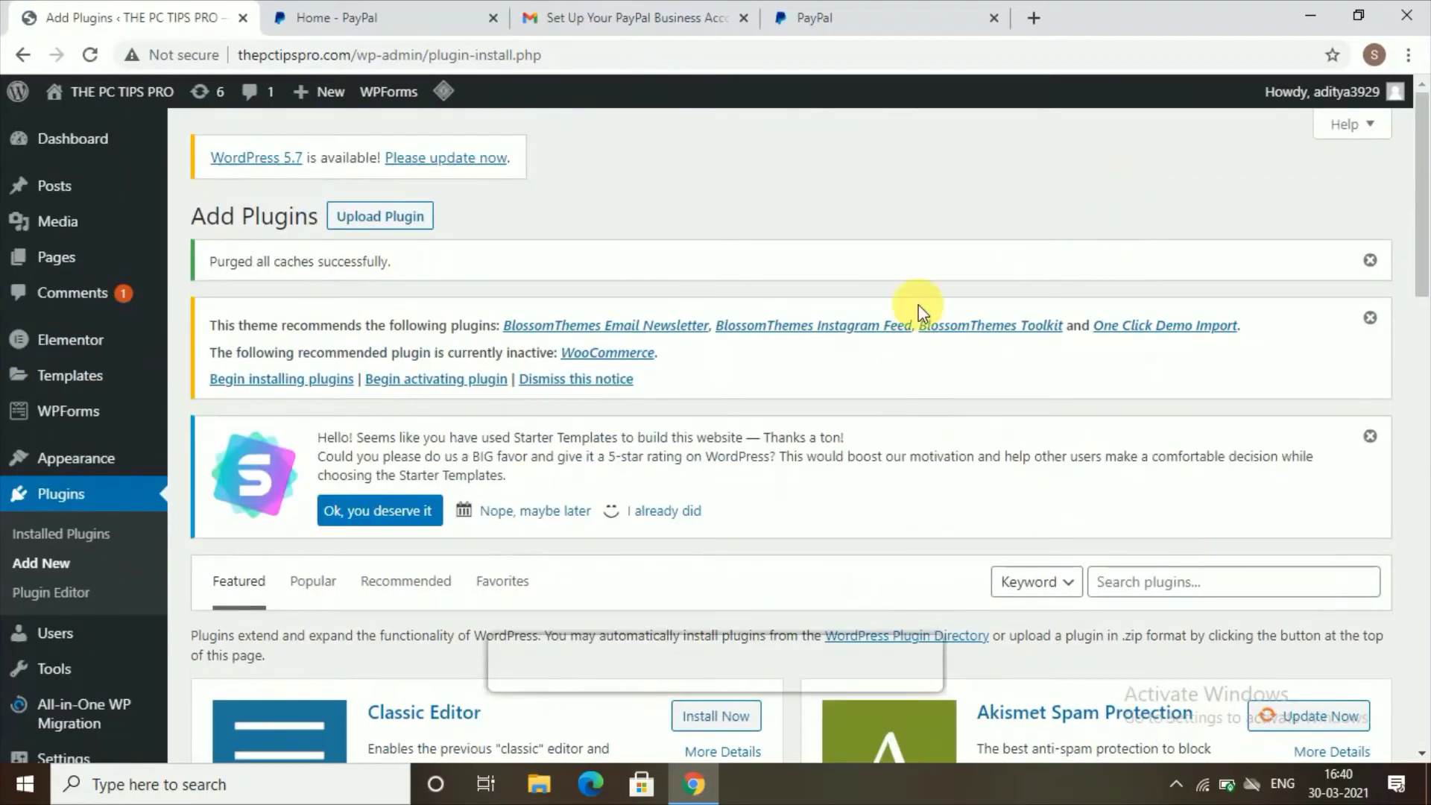
scroll(766, 533, down, 3)
scroll(640, 461, up, 3)
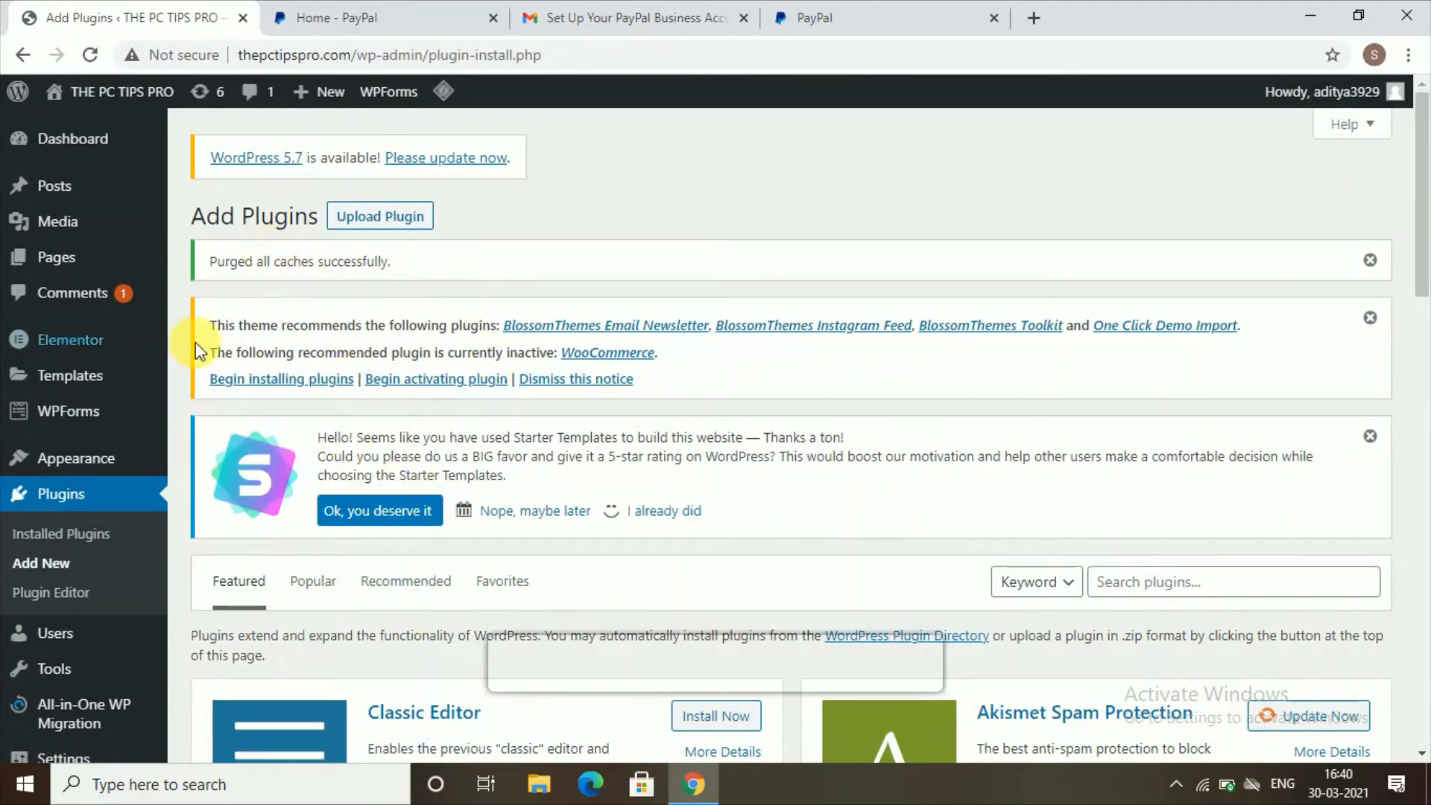
click(95, 524)
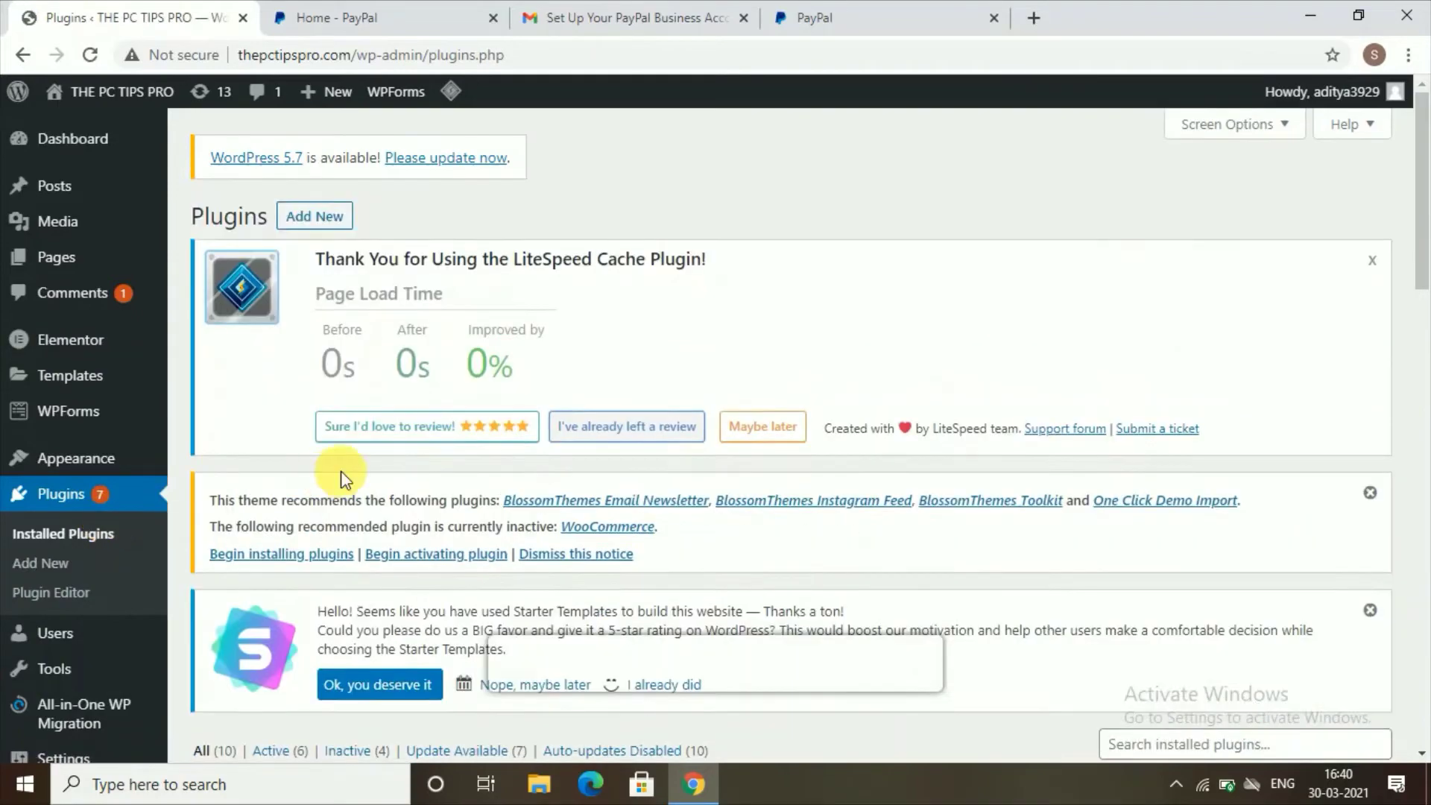
scroll(342, 471, down, 5)
scroll(342, 470, down, 3)
scroll(341, 471, down, 1)
scroll(341, 471, down, 1)
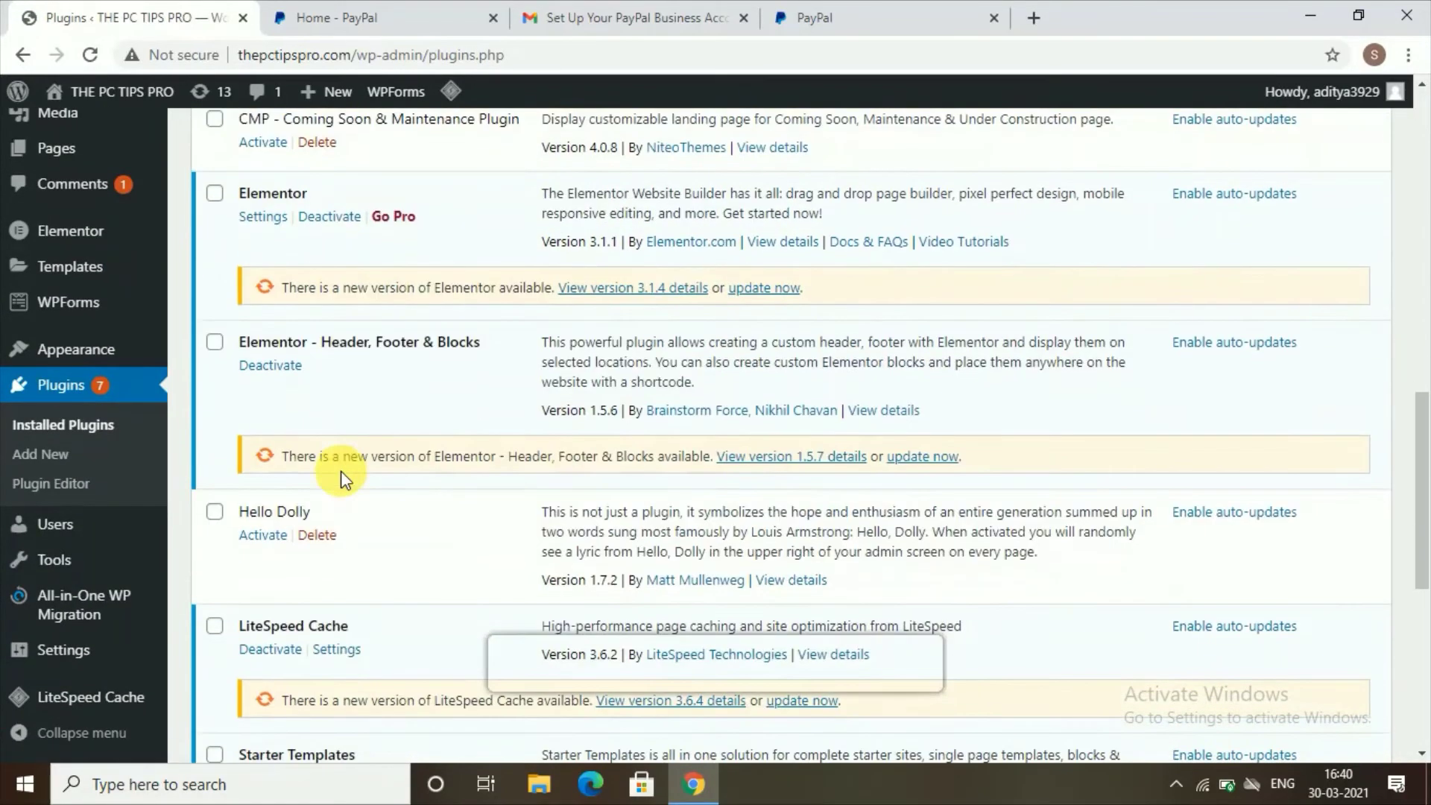
scroll(342, 470, down, 4)
scroll(341, 478, down, 1)
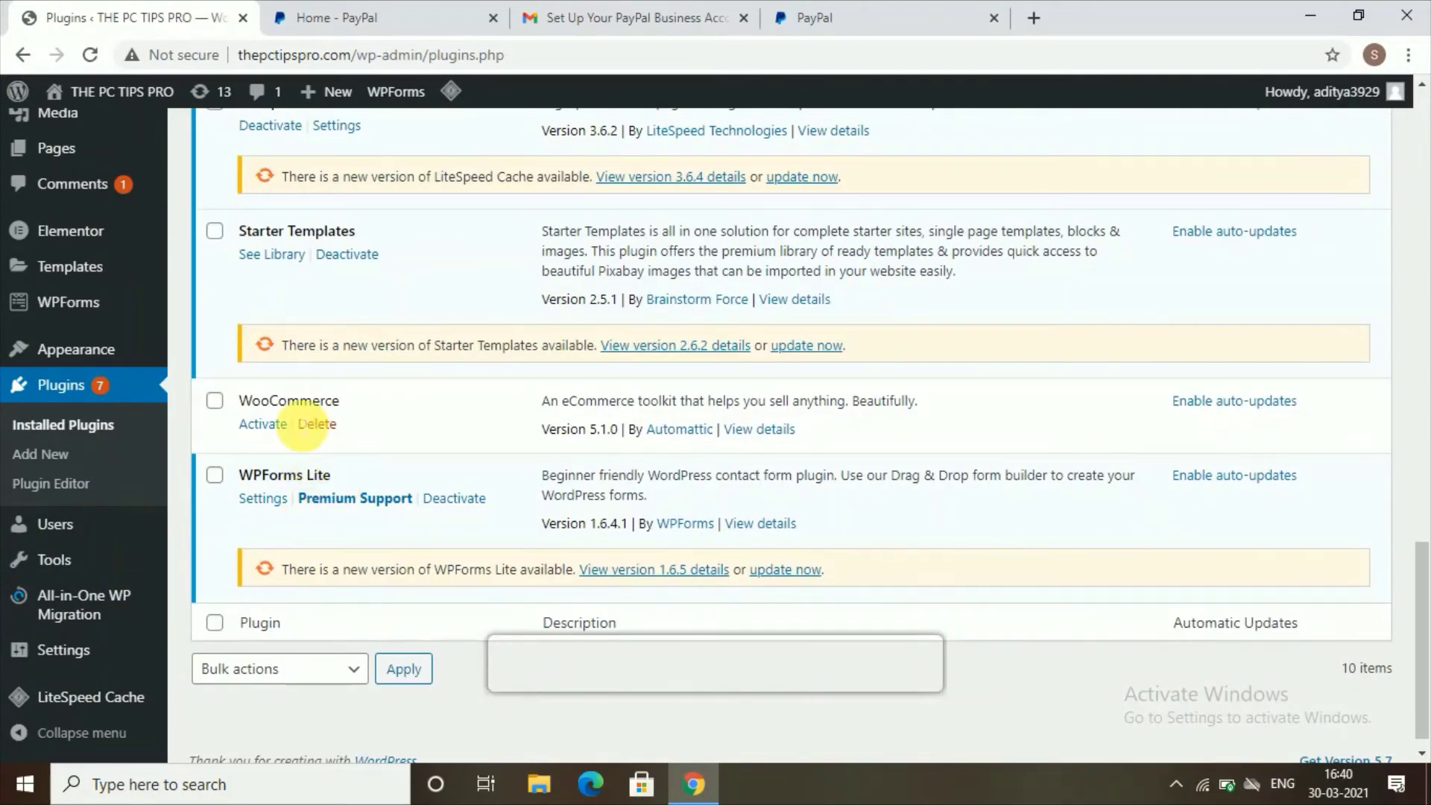
click(264, 424)
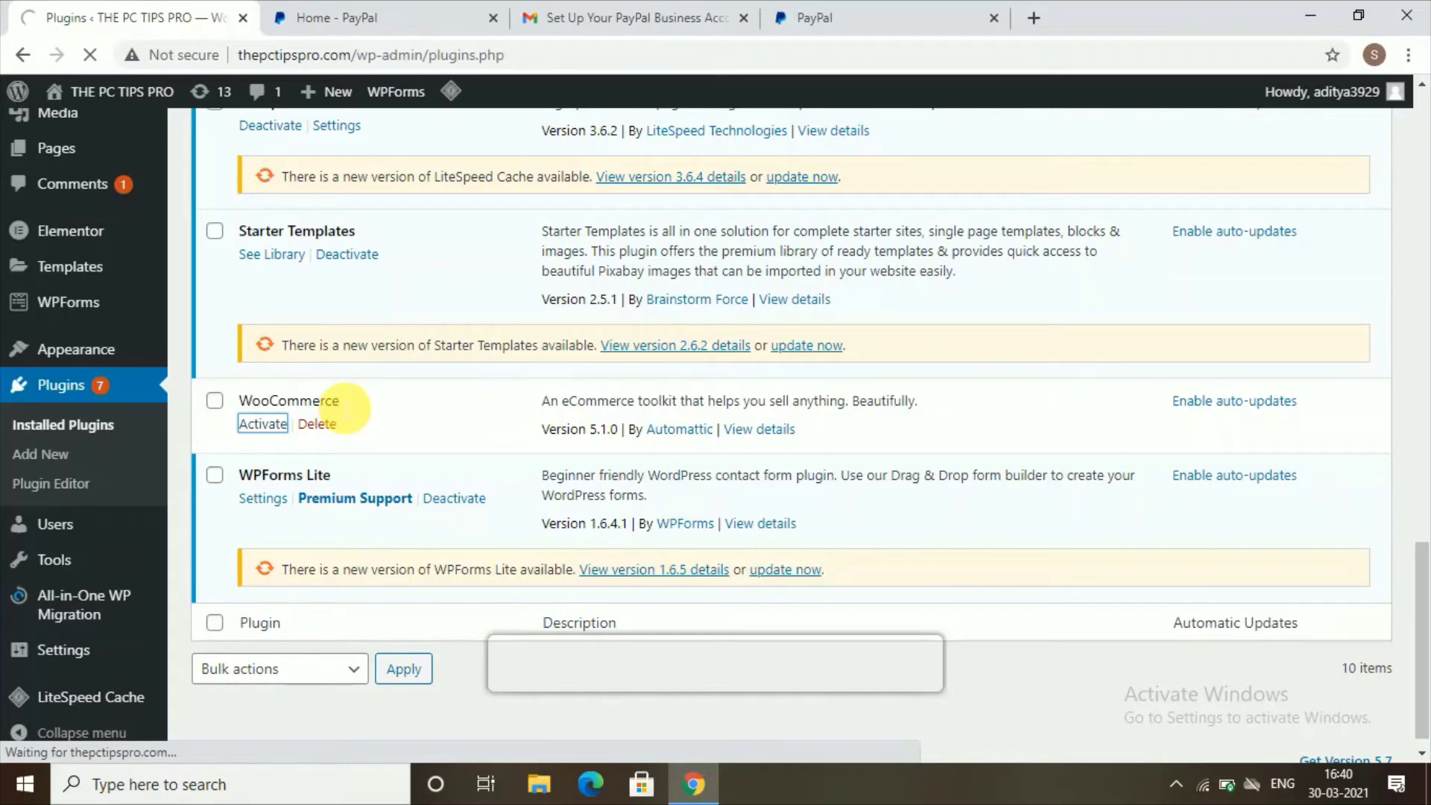
Use Get Started Now in the PayPal email to view the Account setup checklist.
click(577, 17)
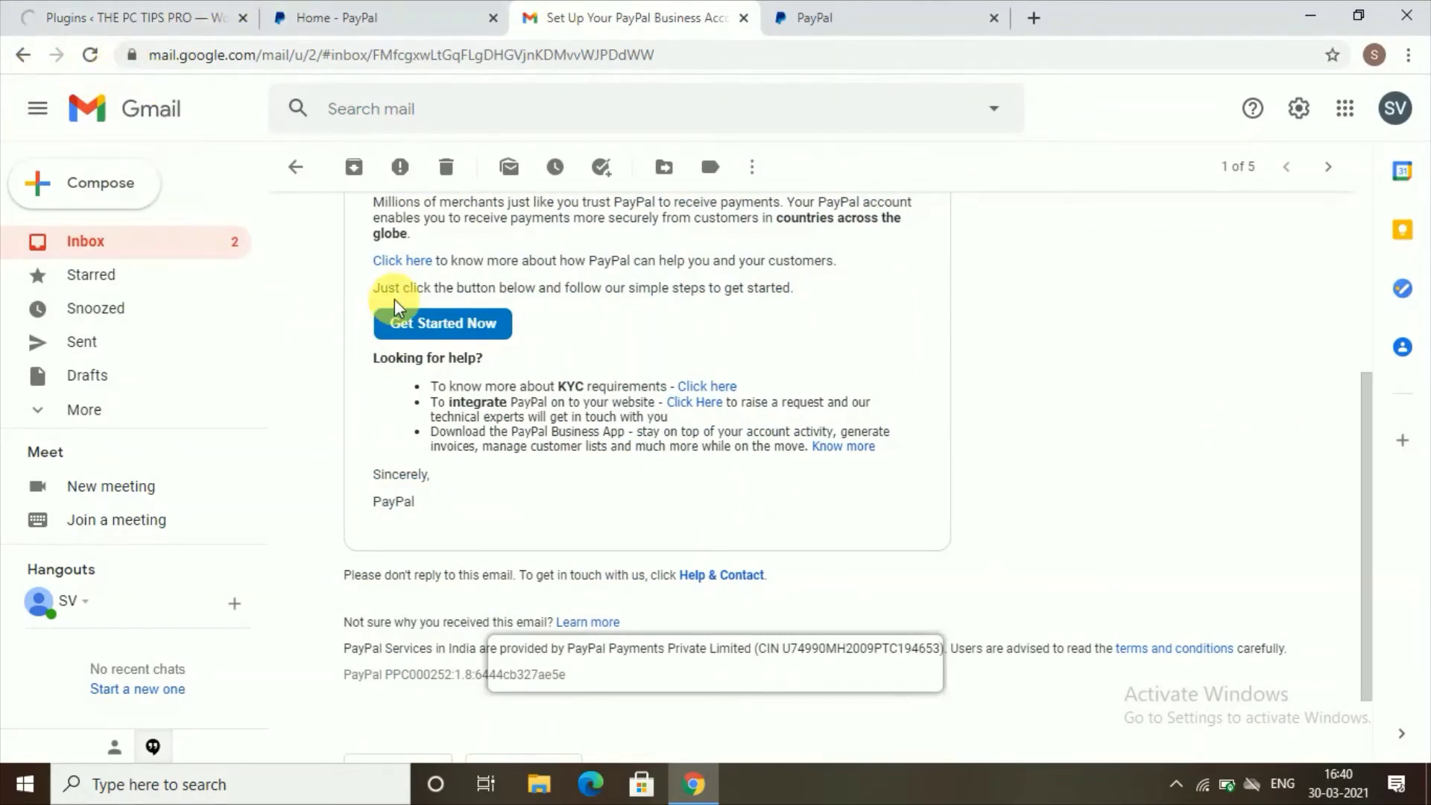
click(417, 331)
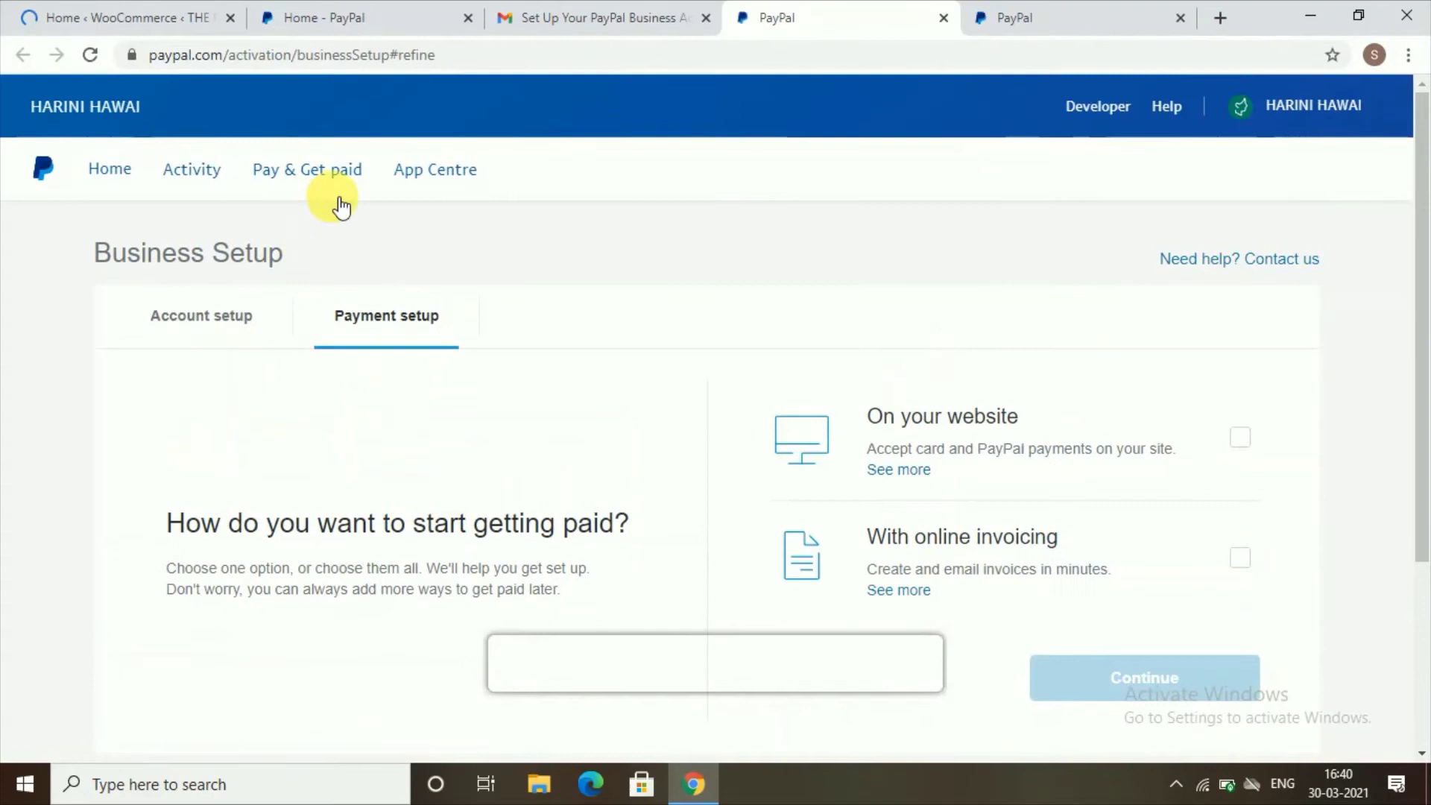
click(202, 319)
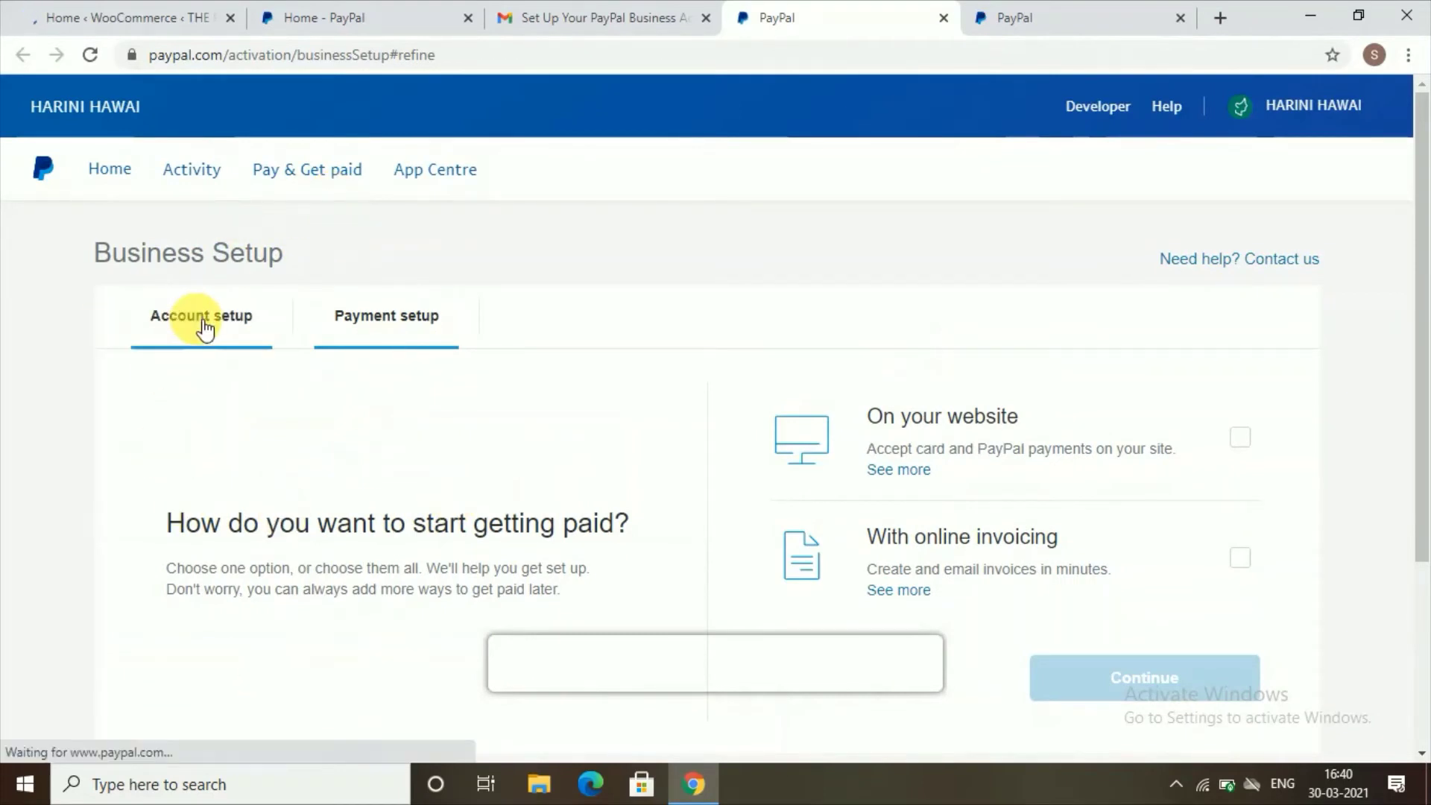
scroll(204, 325, down, 2)
scroll(213, 358, down, 2)
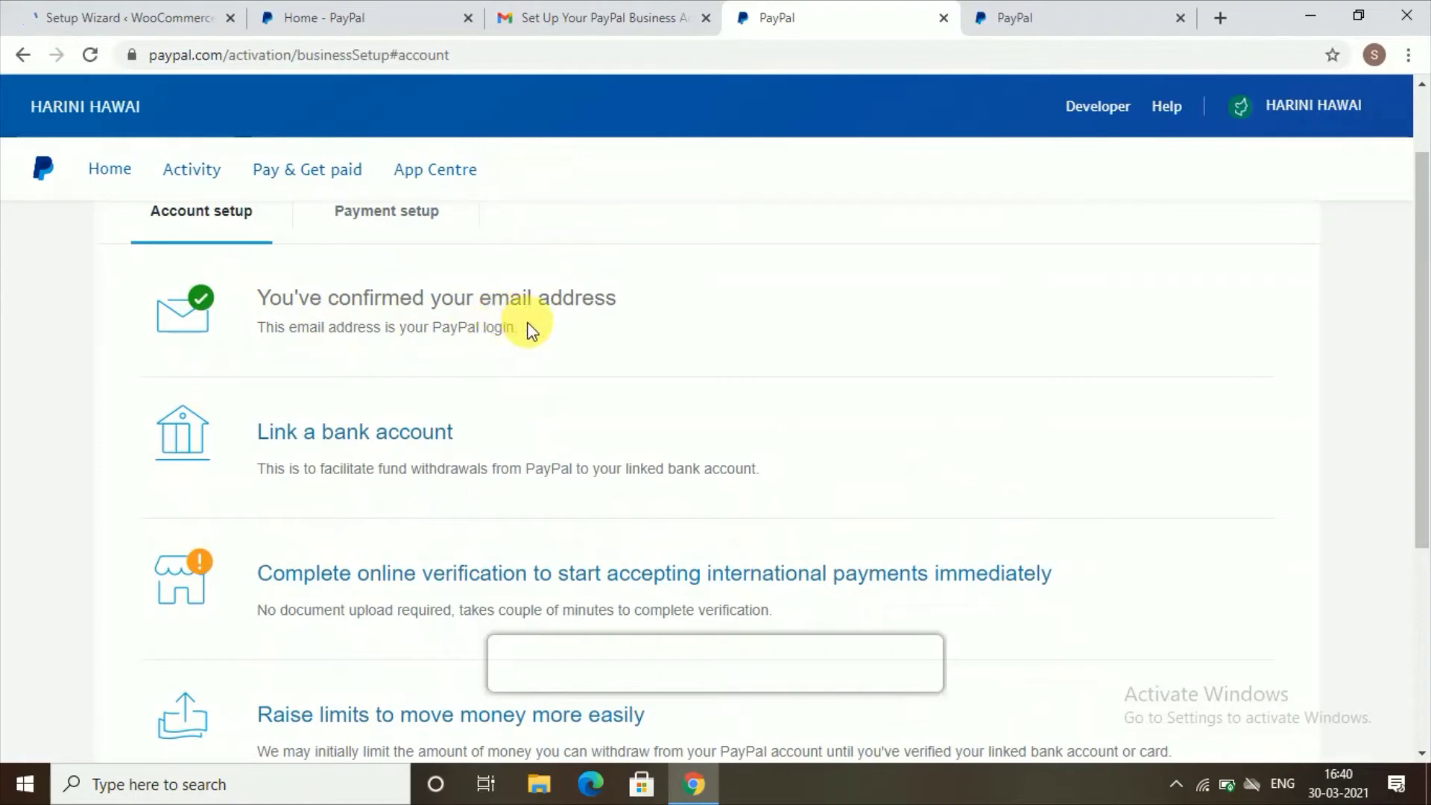
Start linking a bank account on PayPal's Account setup page.
click(322, 436)
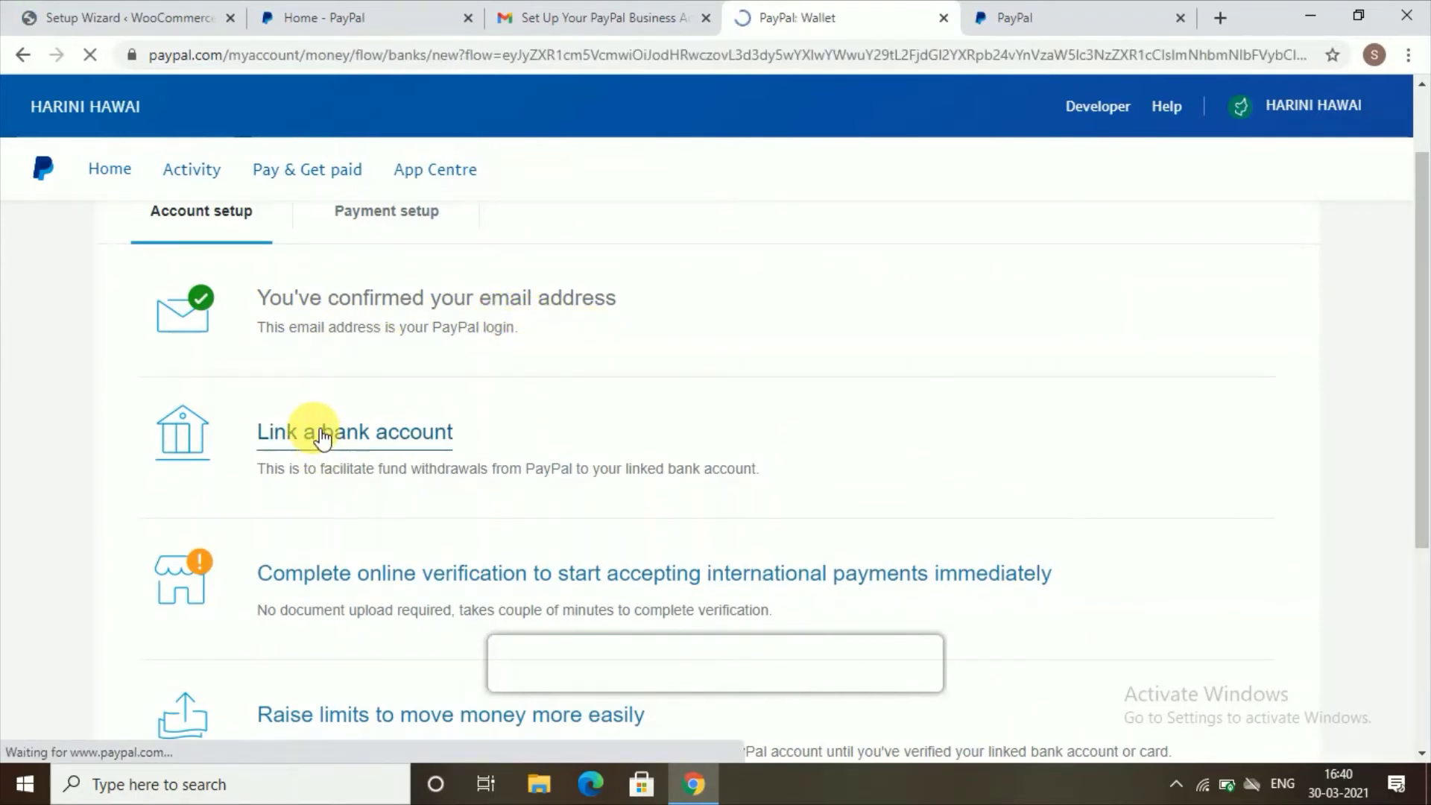
scroll(626, 469, down, 2)
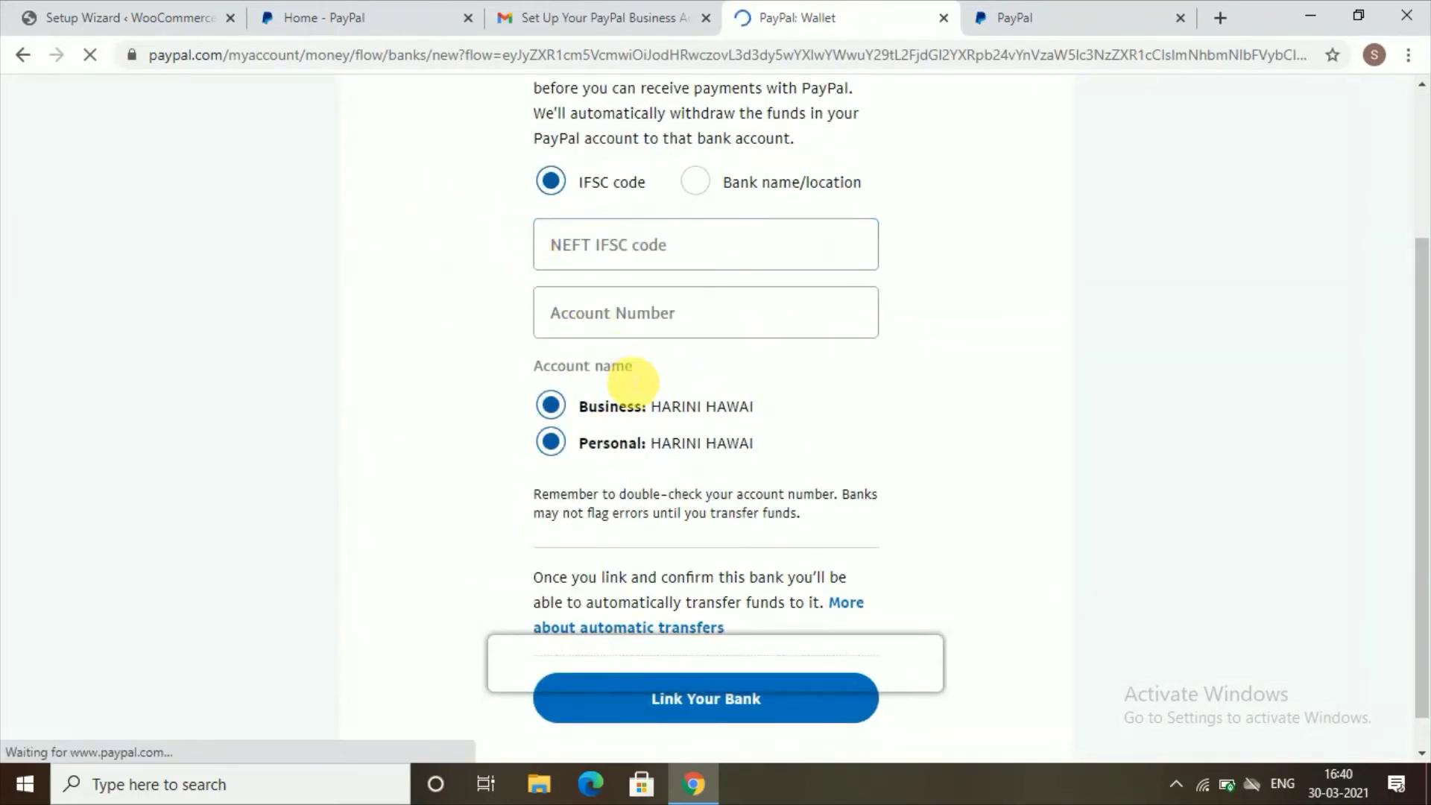
scroll(576, 341, up, 1)
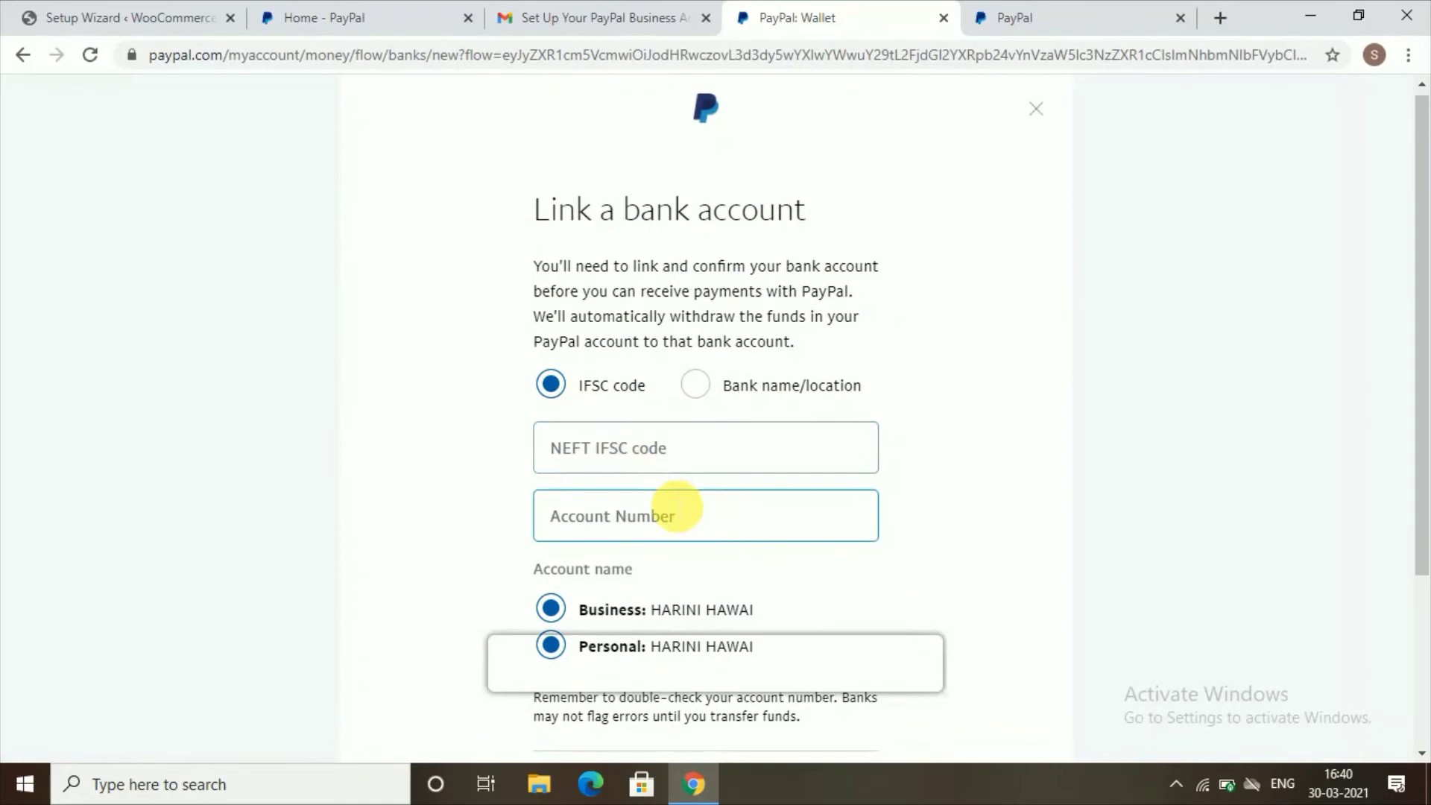
scroll(651, 470, down, 1)
scroll(650, 468, down, 1)
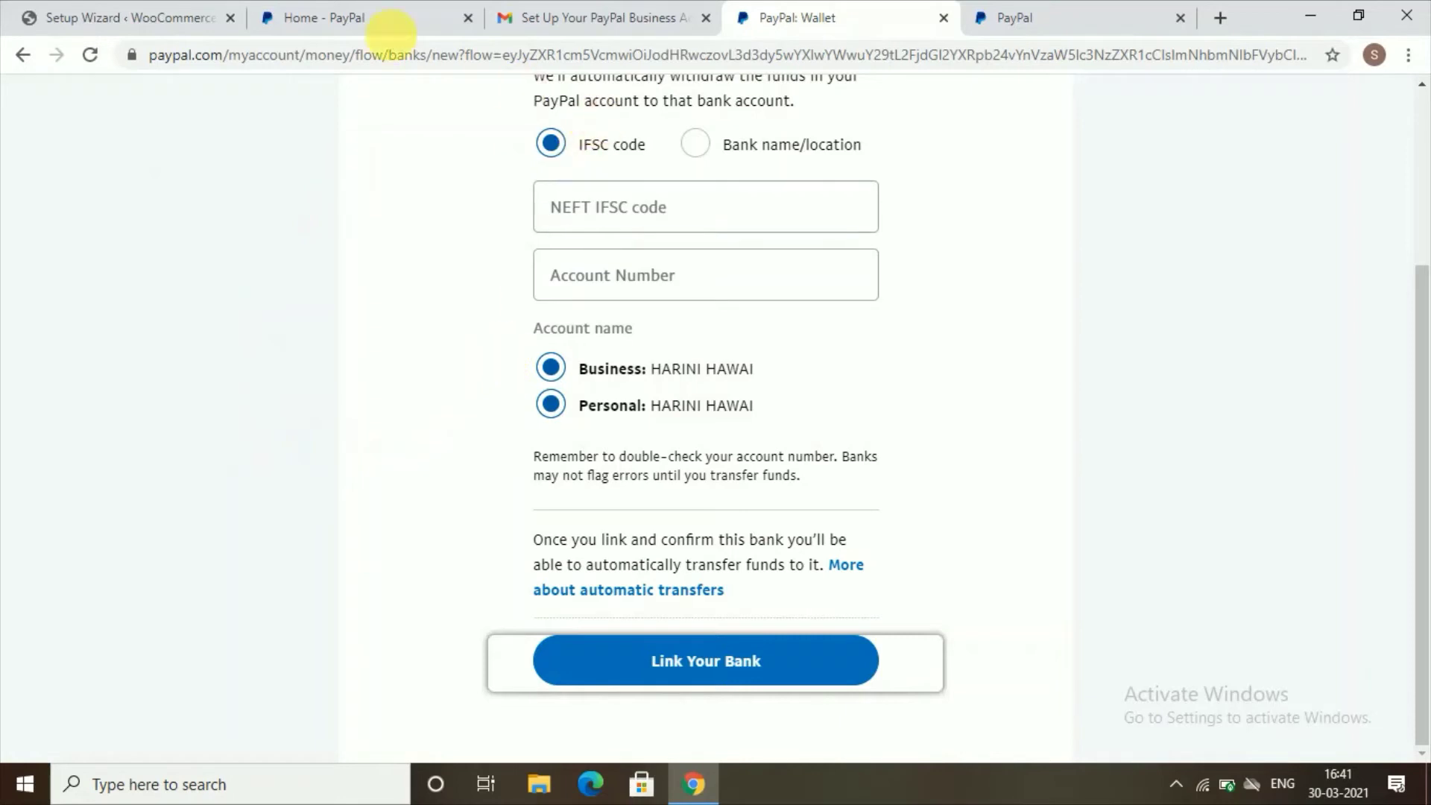
Back in the setup wizard, choose Fashion, apparel, and accessories as the store's industry.
click(158, 16)
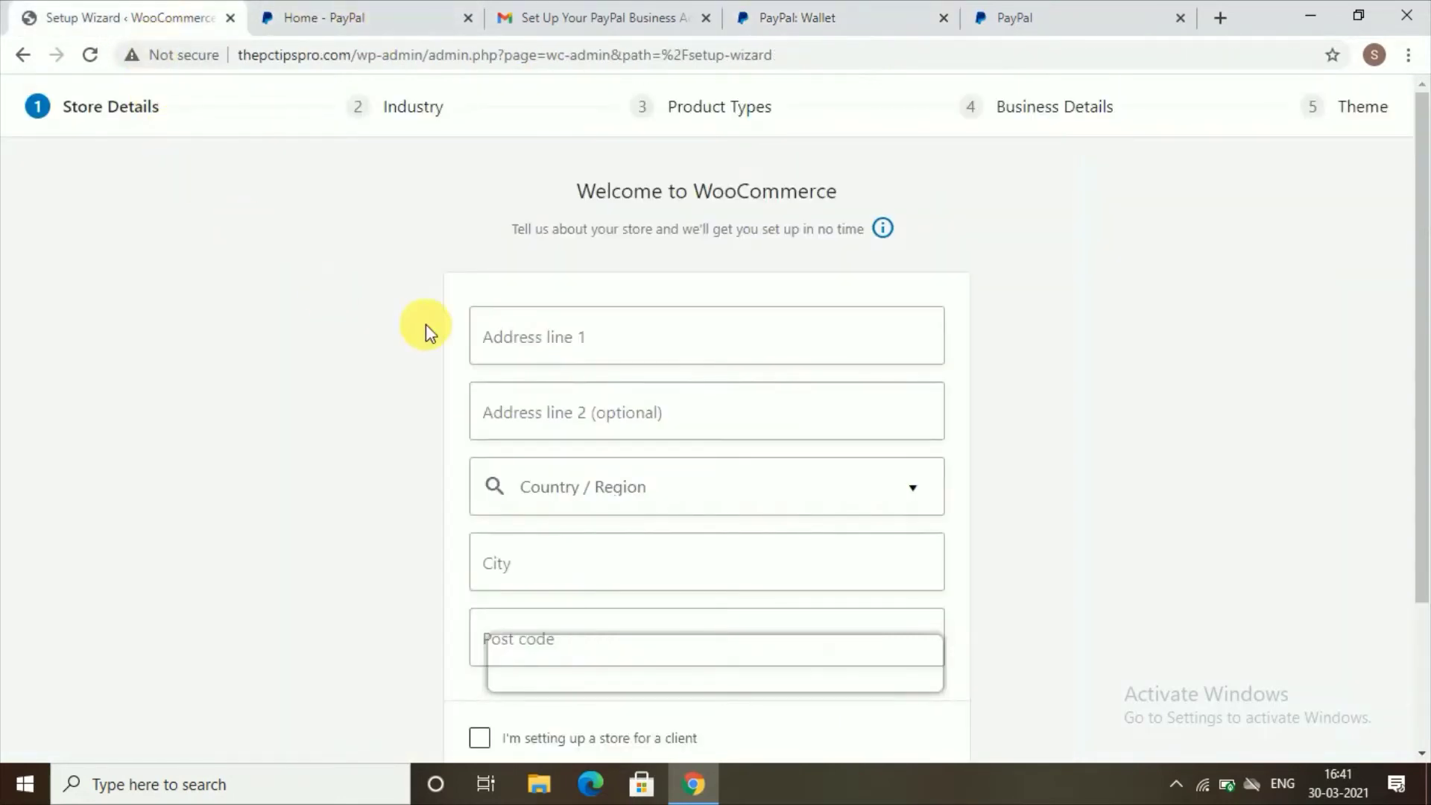
scroll(529, 422, down, 3)
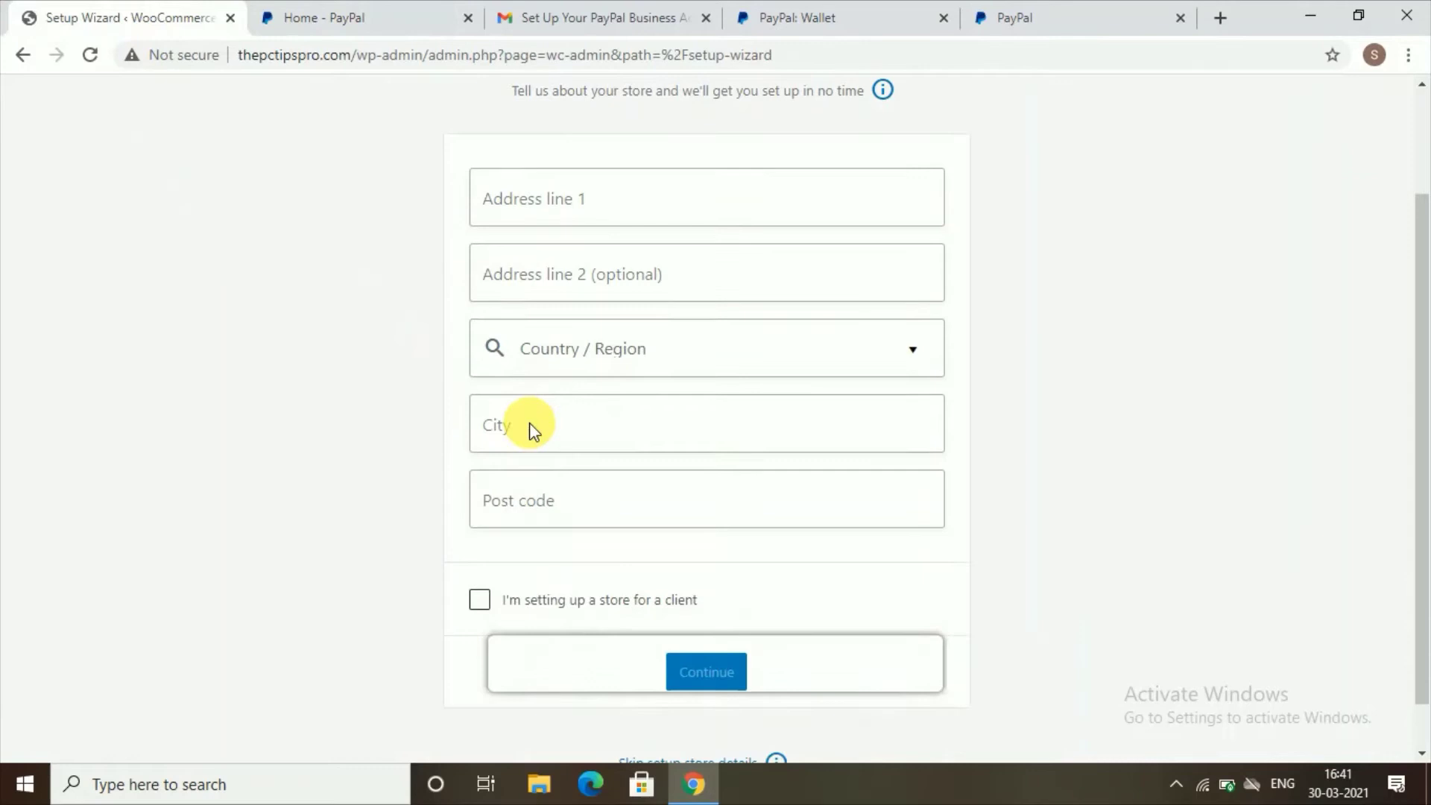
scroll(529, 424, down, 1)
scroll(530, 423, up, 4)
click(542, 341)
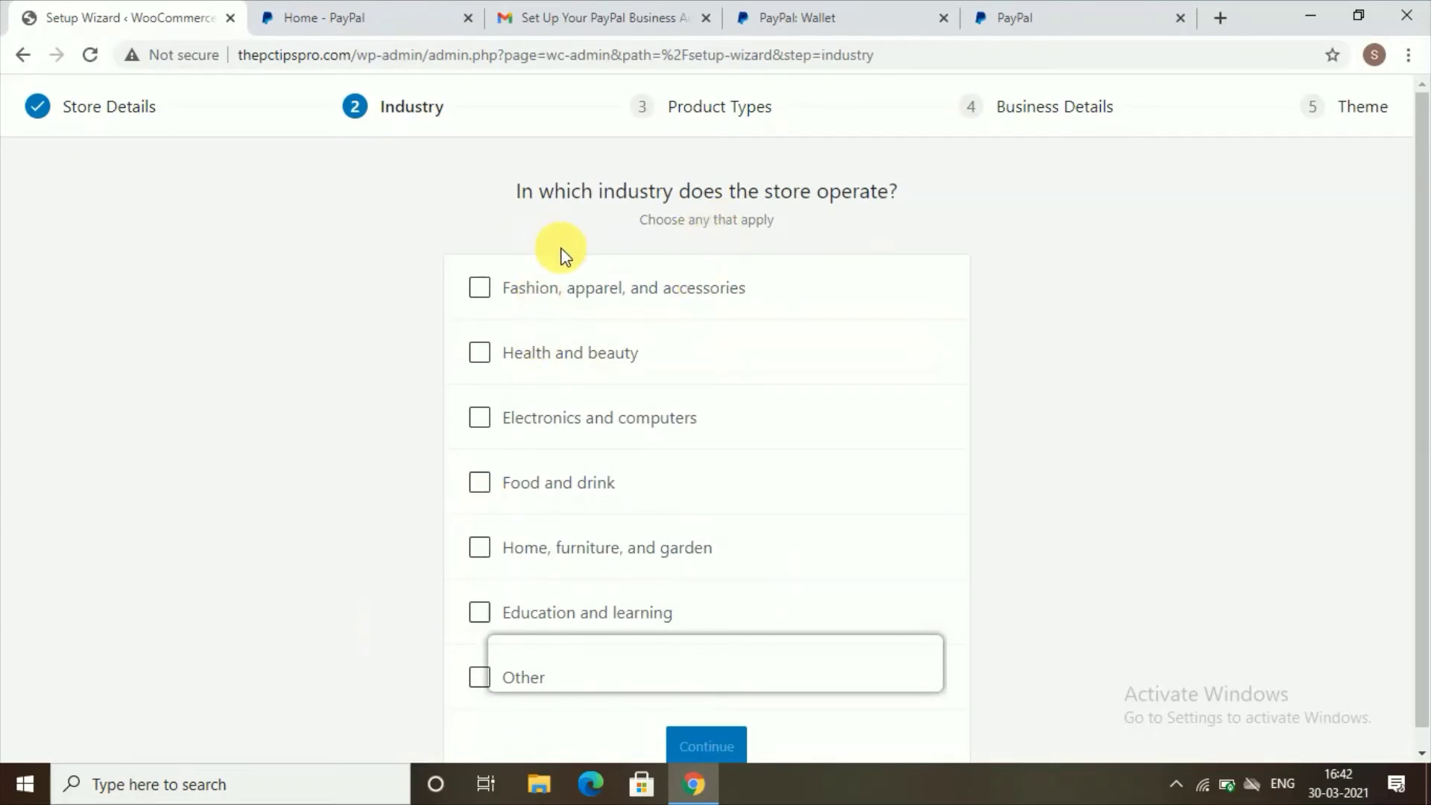
click(584, 299)
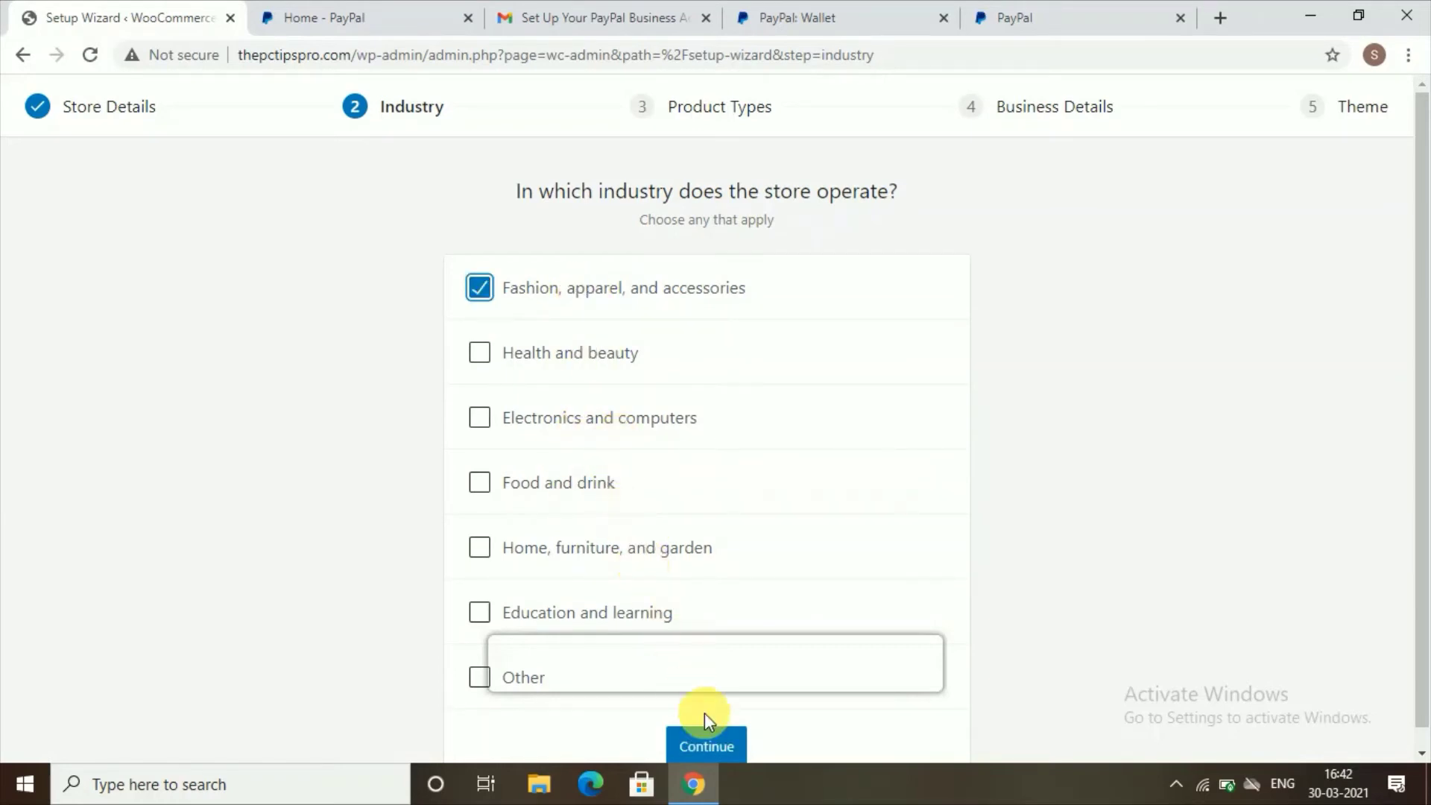
click(717, 742)
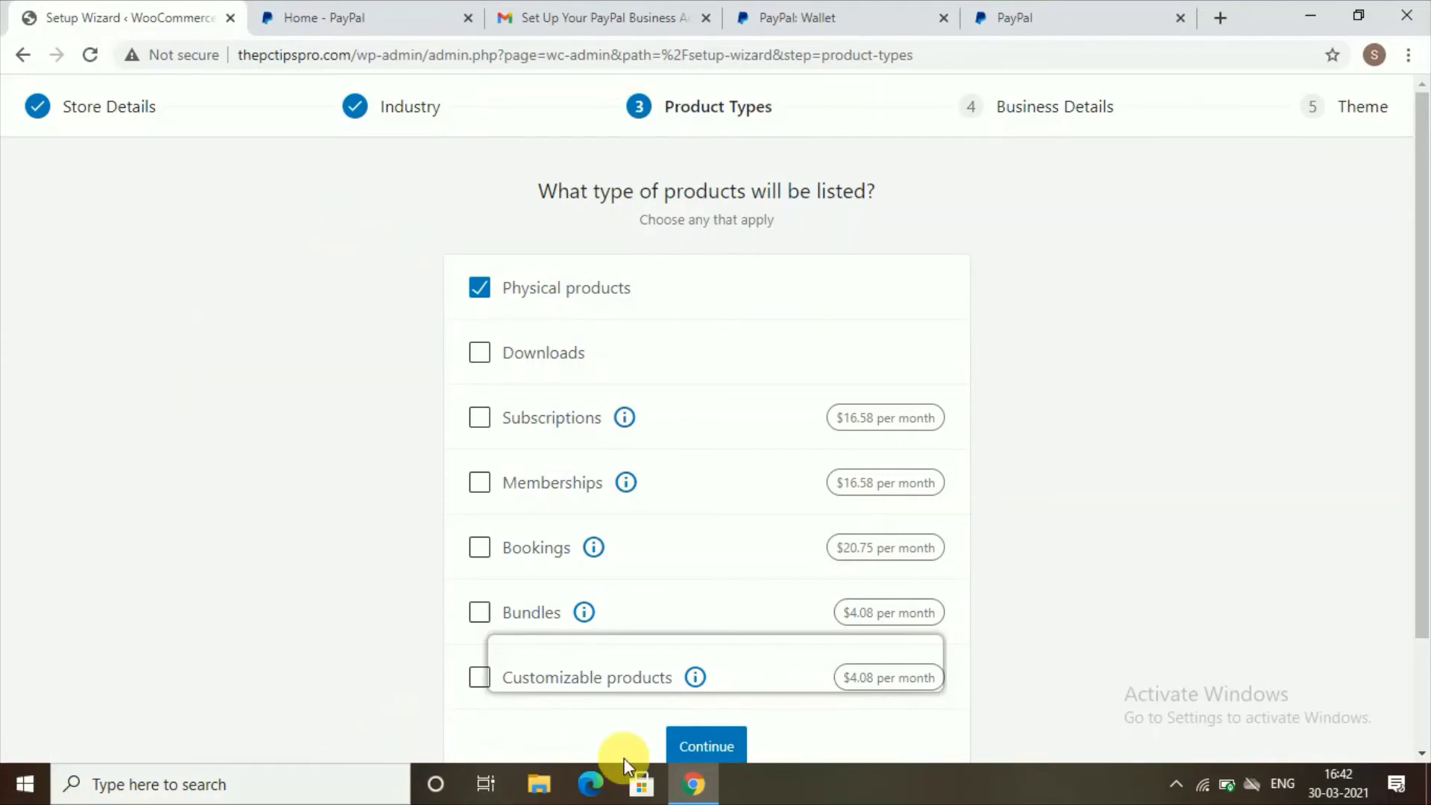
Enter business details: 1,000+ products, not selling elsewhere, suggested plugins left on.
click(706, 746)
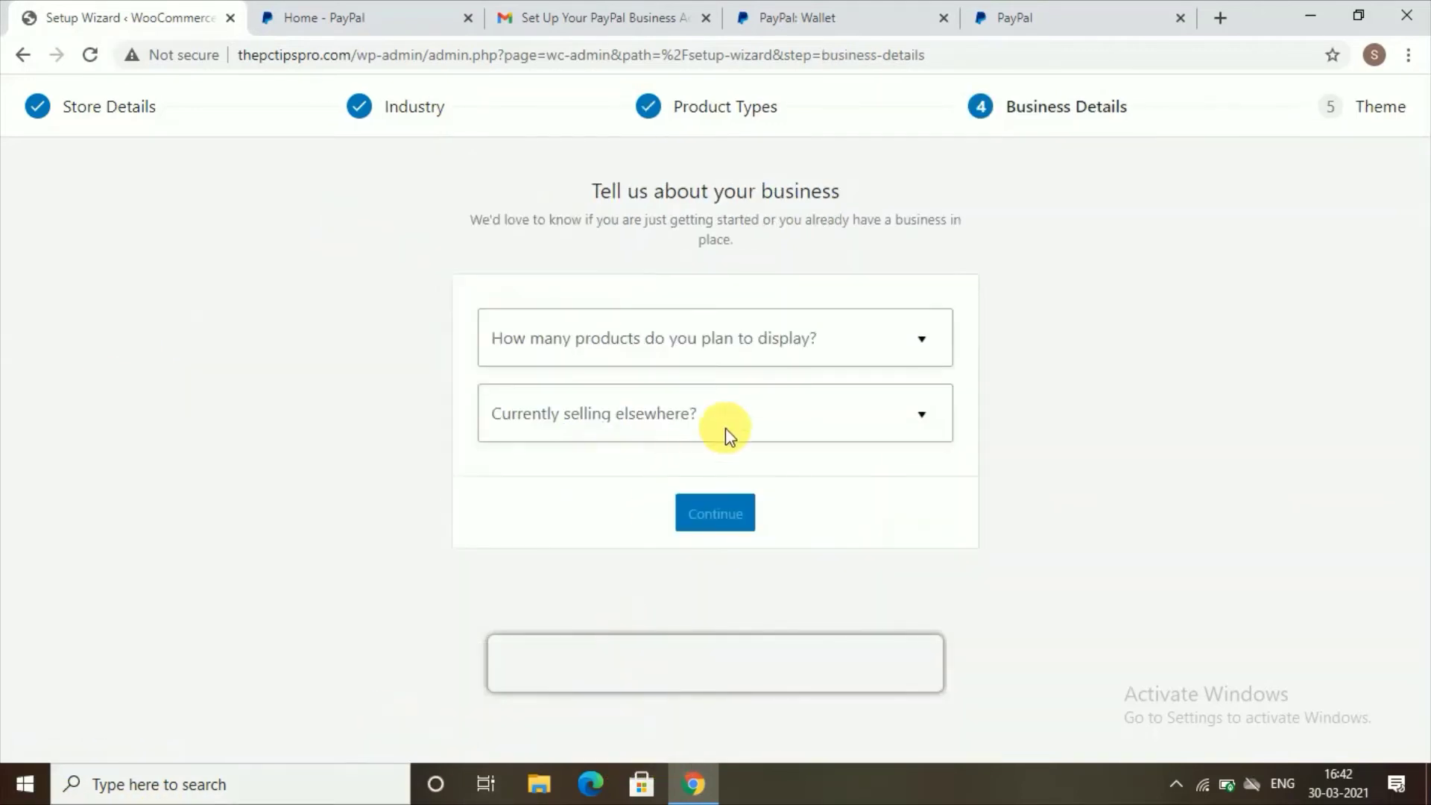
click(783, 347)
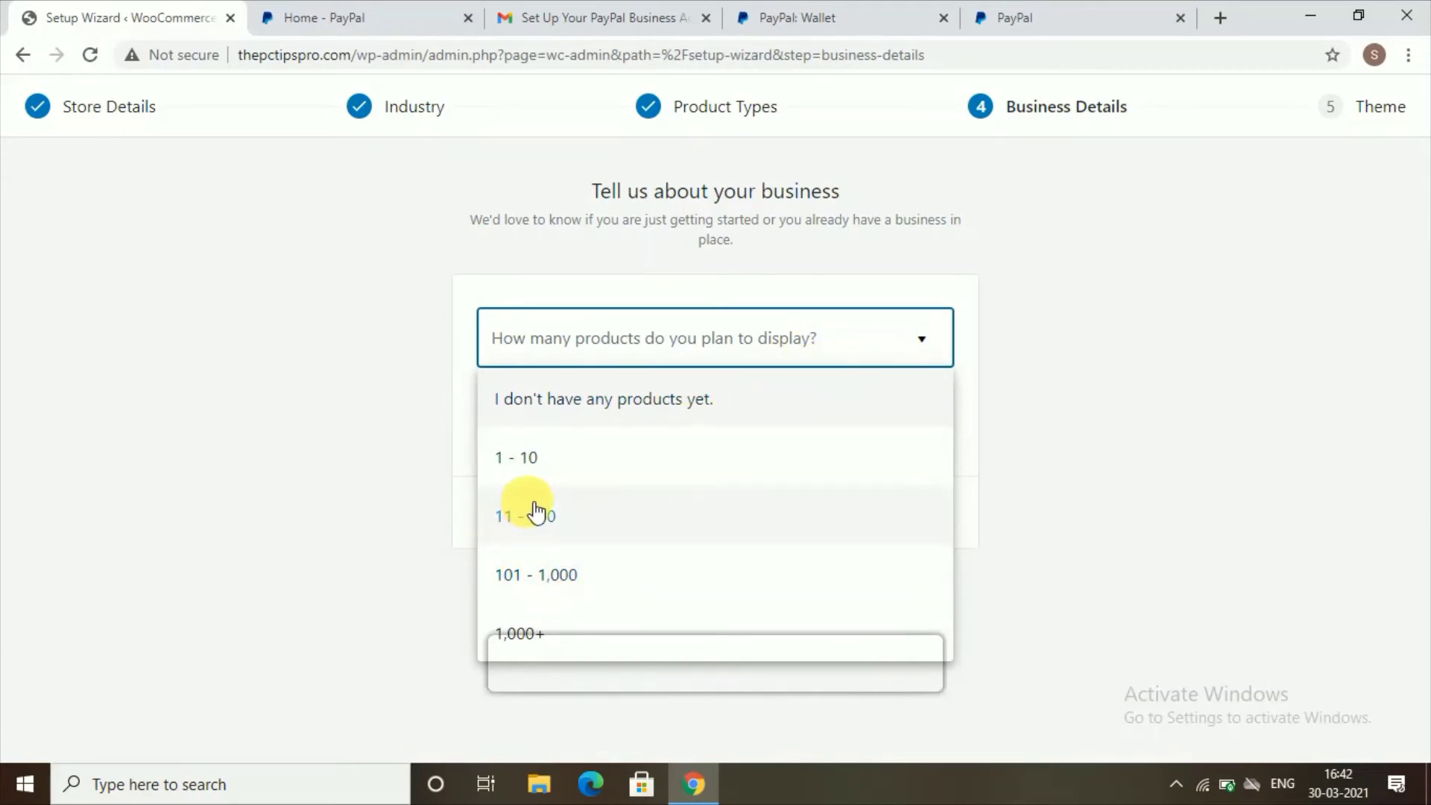
click(531, 579)
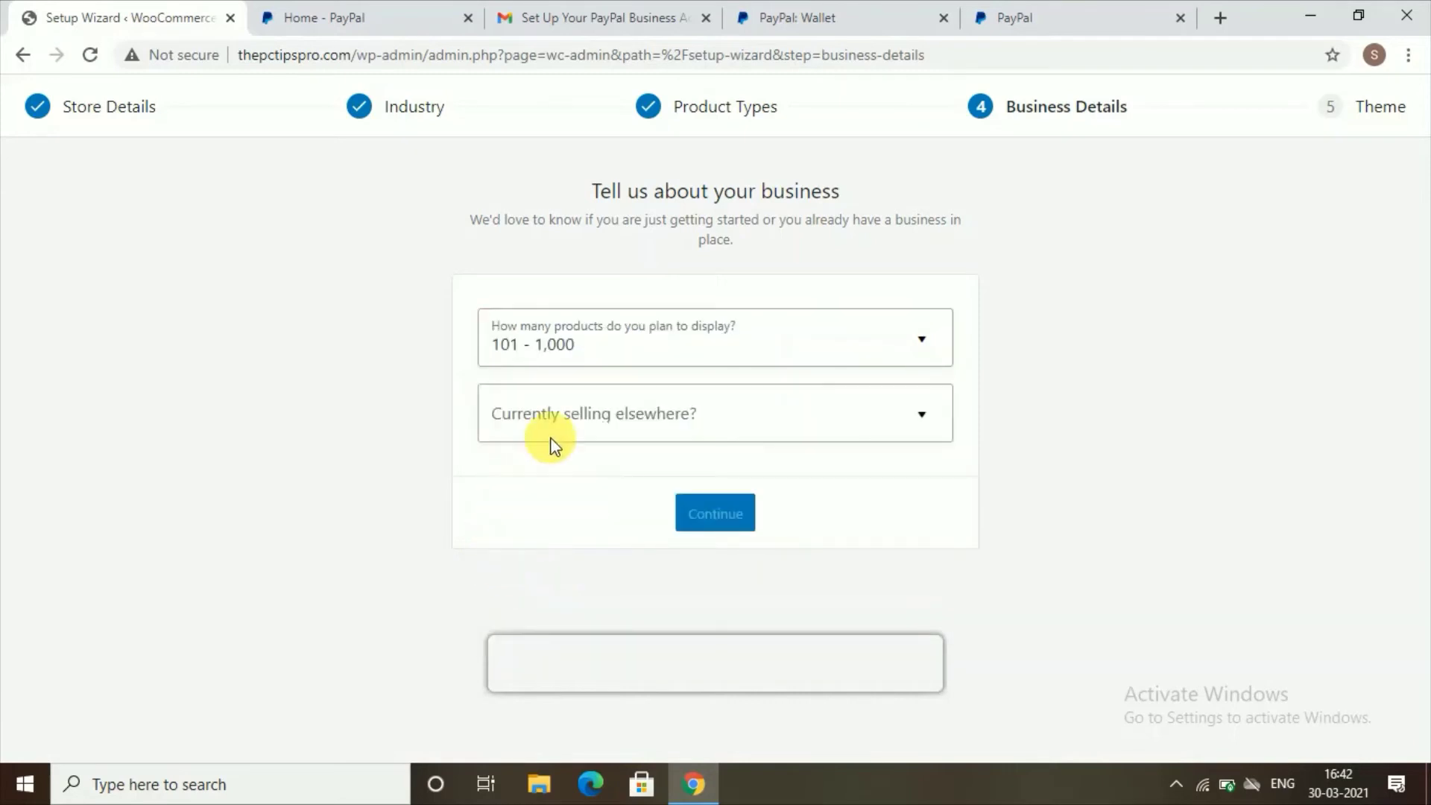
click(610, 361)
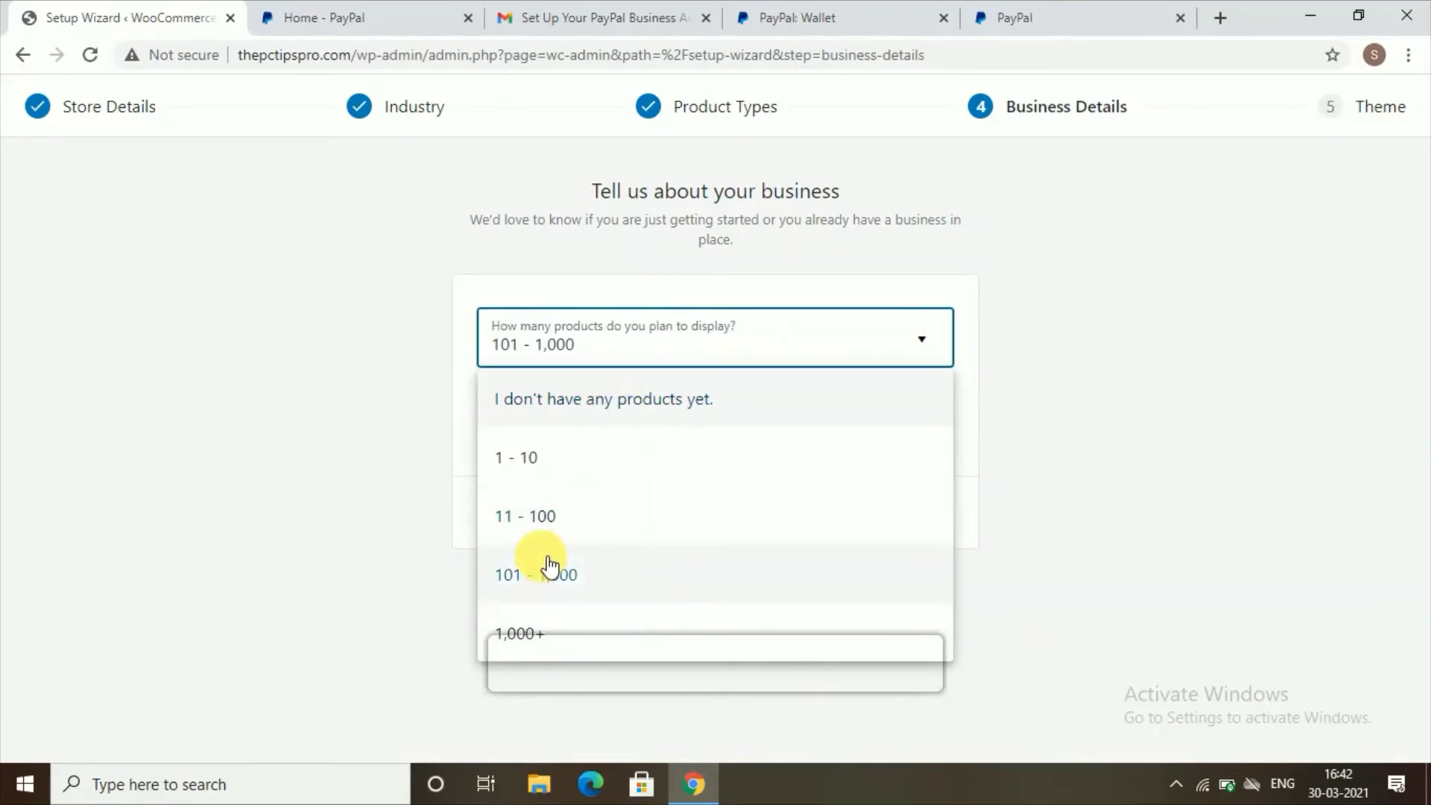
click(535, 633)
click(590, 416)
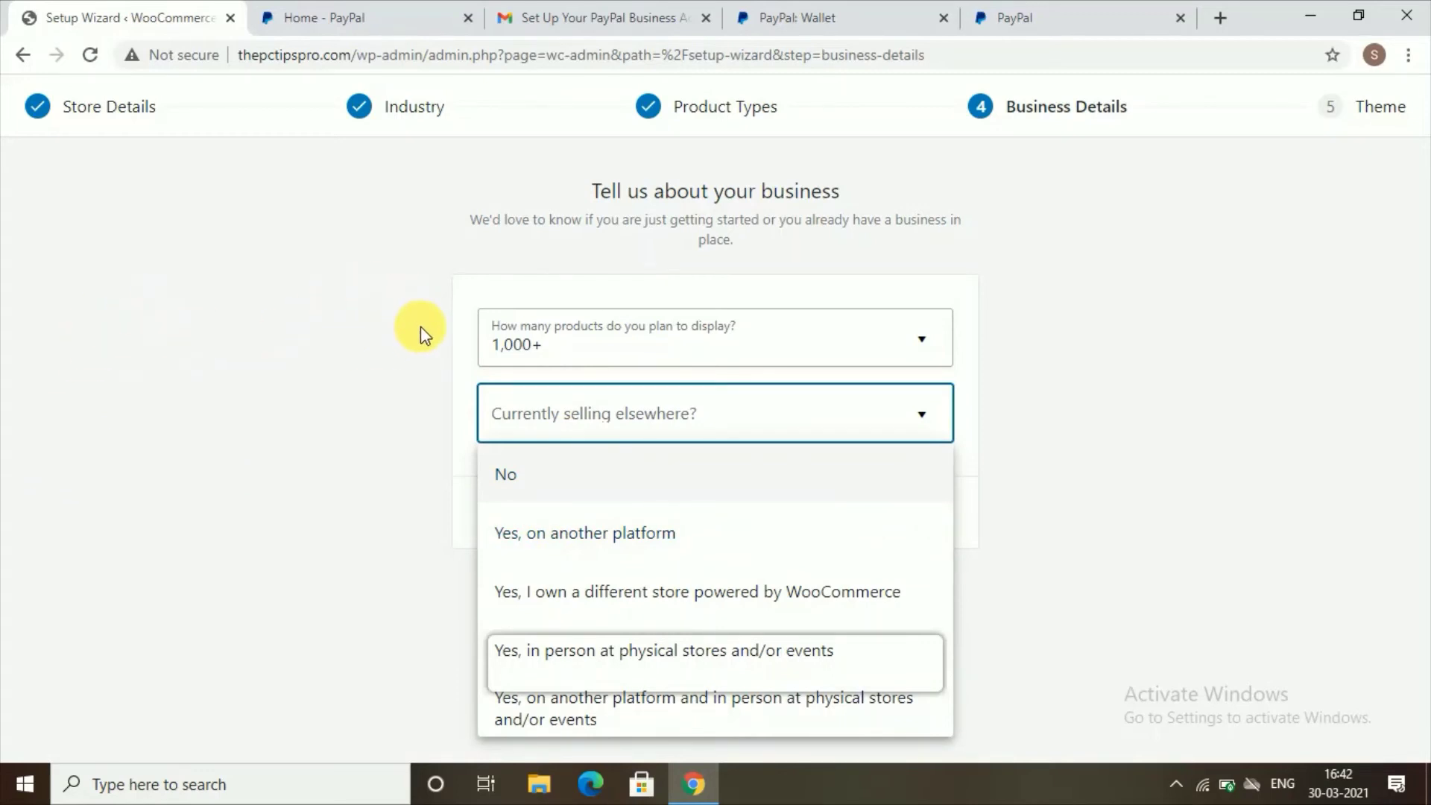
click(531, 483)
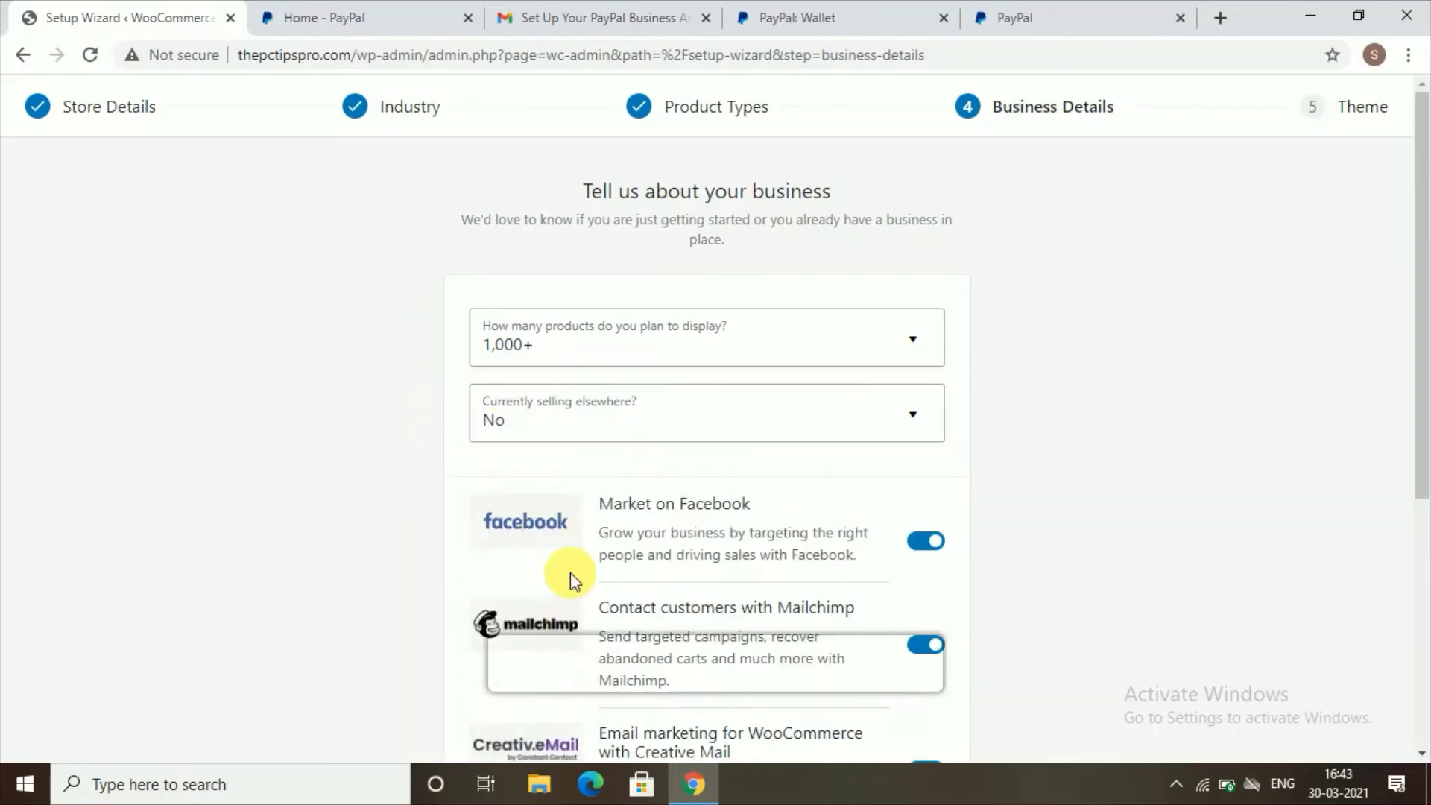
scroll(570, 572, down, 5)
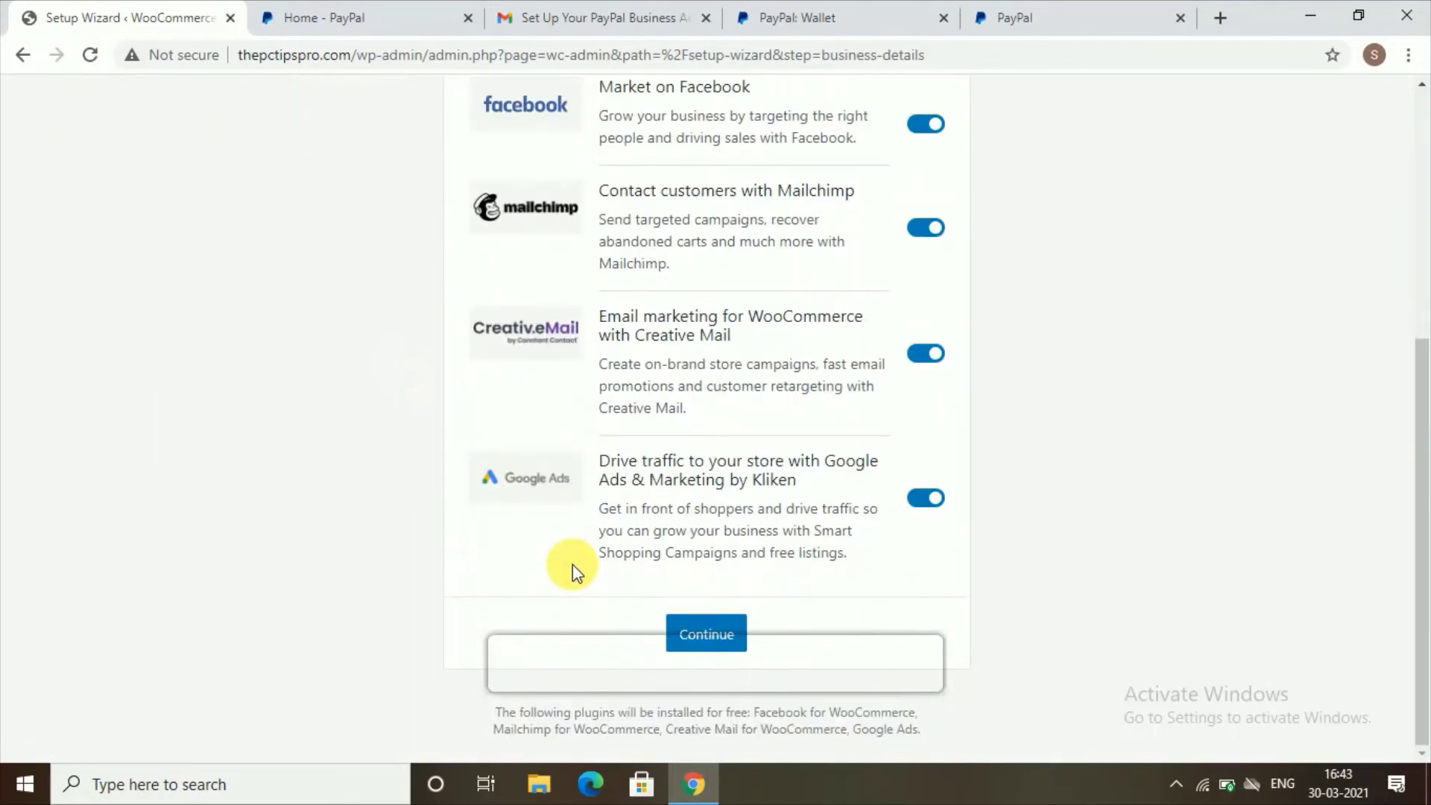
click(709, 635)
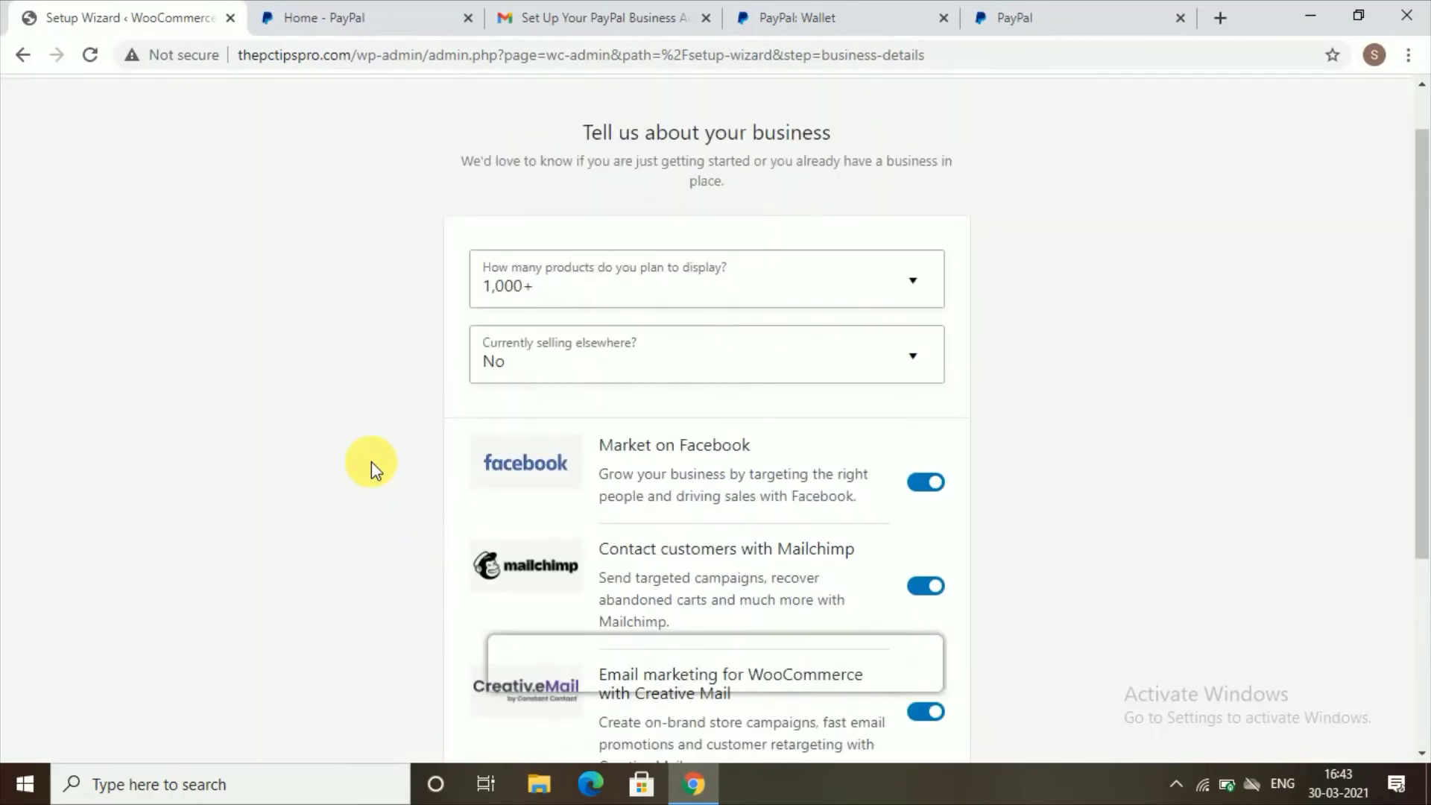
scroll(372, 463, down, 5)
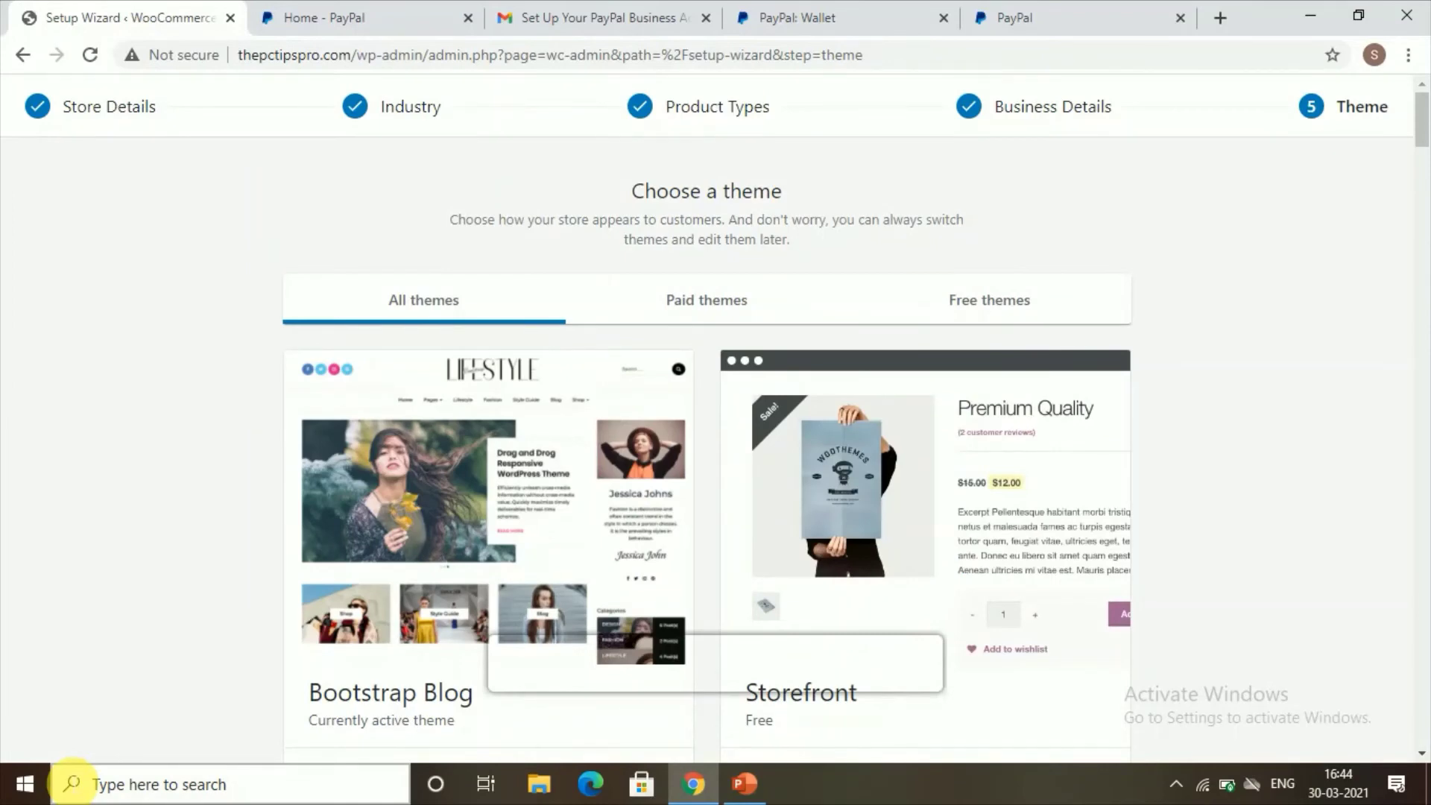
scroll(951, 202, down, 5)
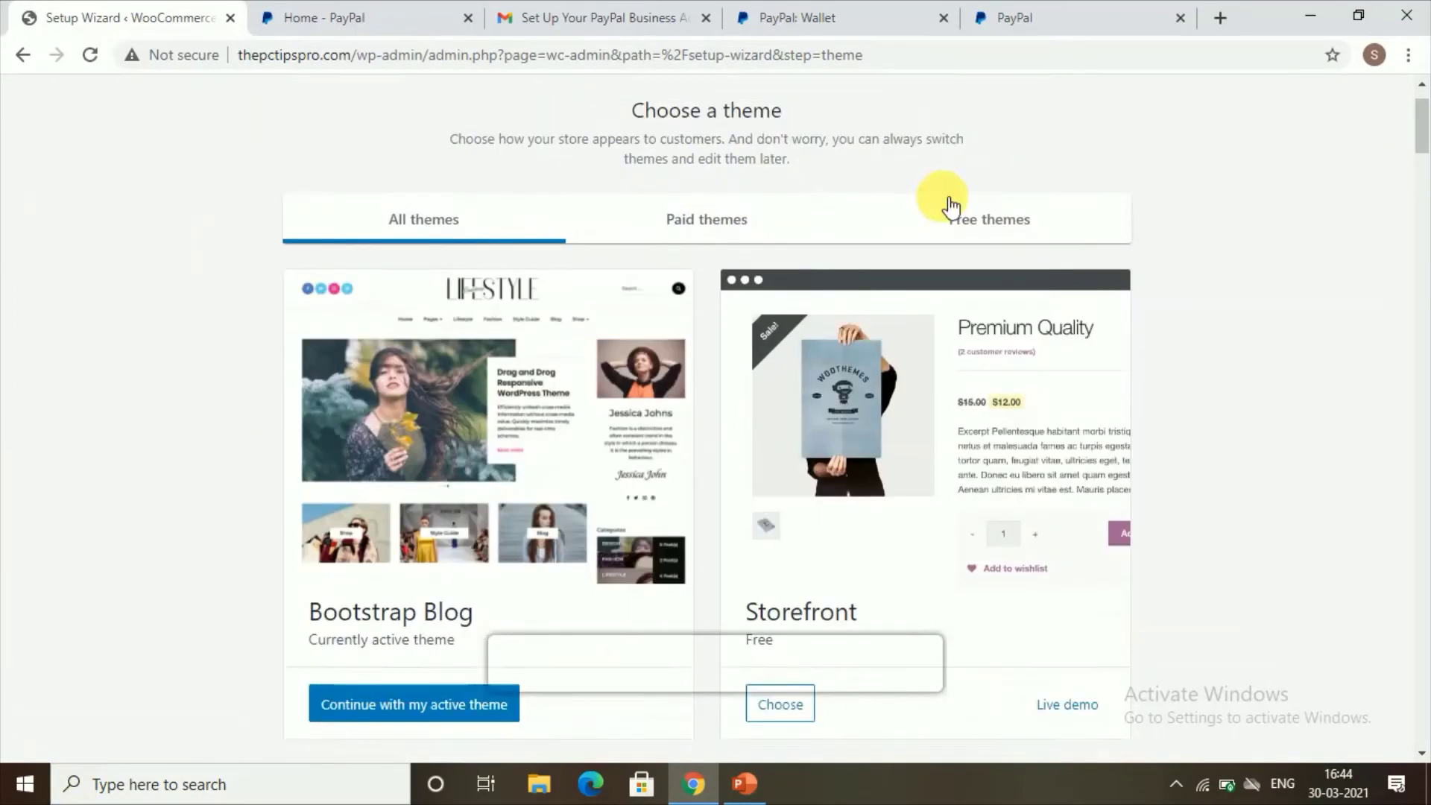
scroll(964, 275, down, 5)
scroll(964, 275, up, 5)
scroll(899, 352, down, 3)
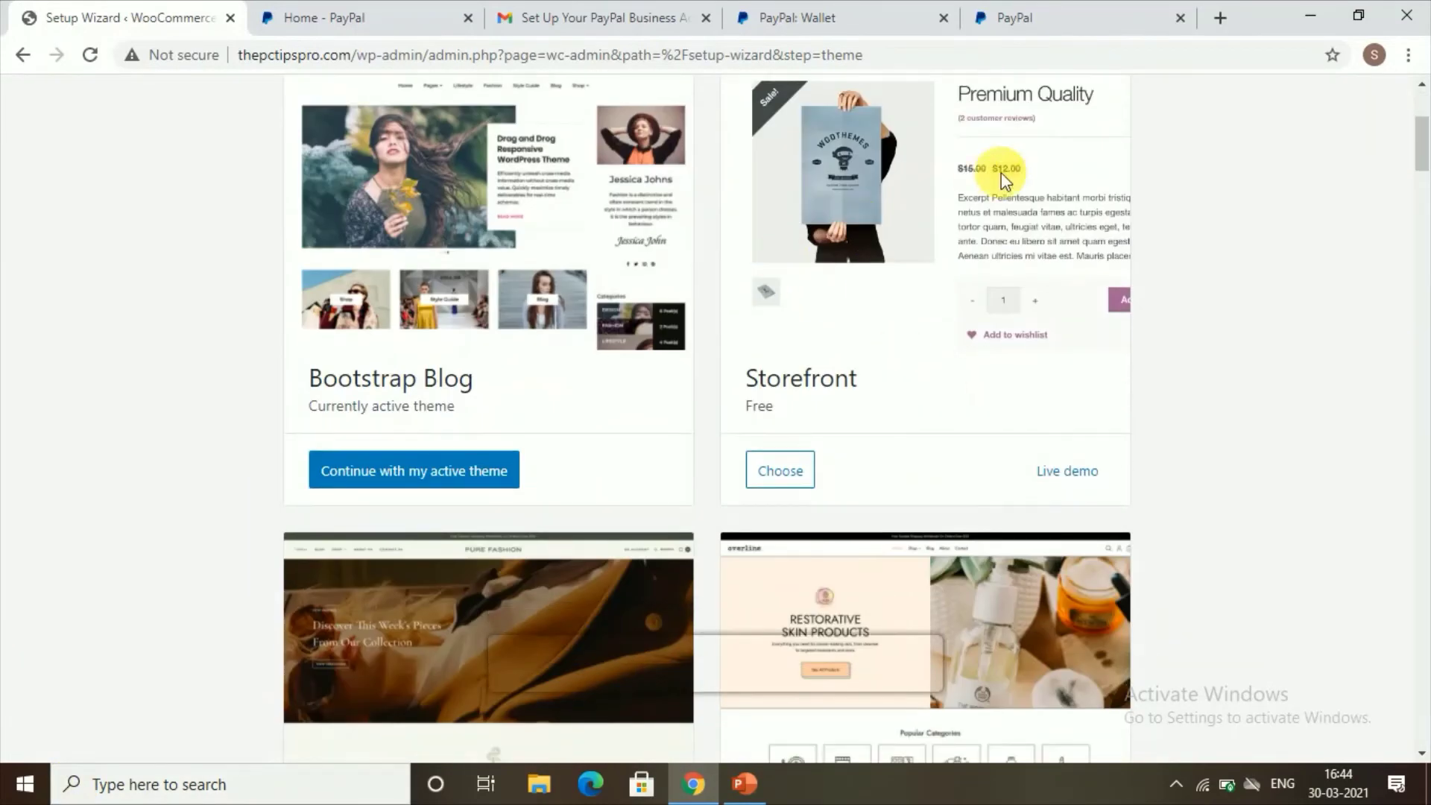
Keep the active theme and accept the Jetpack and Shipping & Tax add-ons.
click(503, 468)
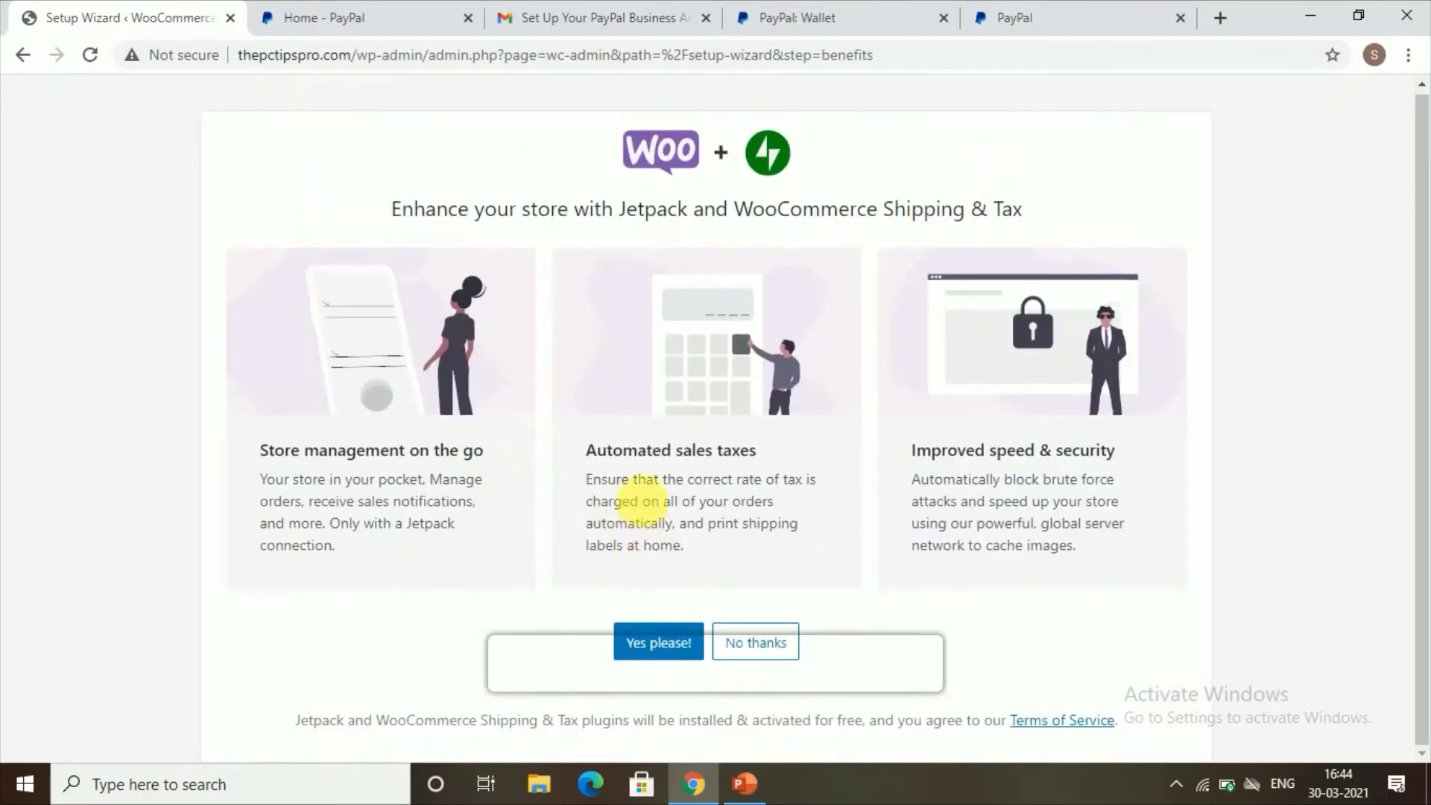
click(658, 642)
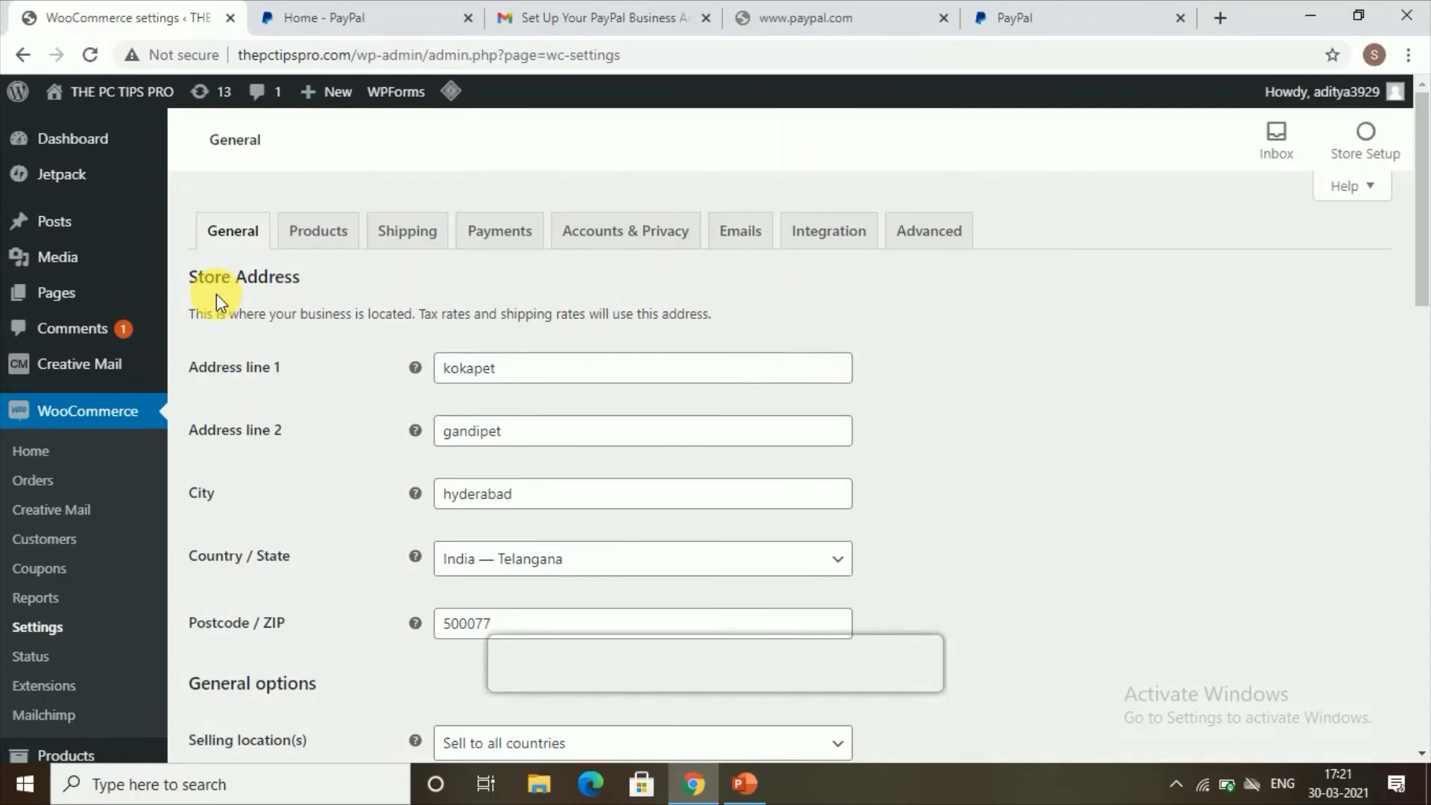
Turn on PayPal Standard in the Payments settings and open its setup page.
click(489, 235)
scroll(481, 308, down, 2)
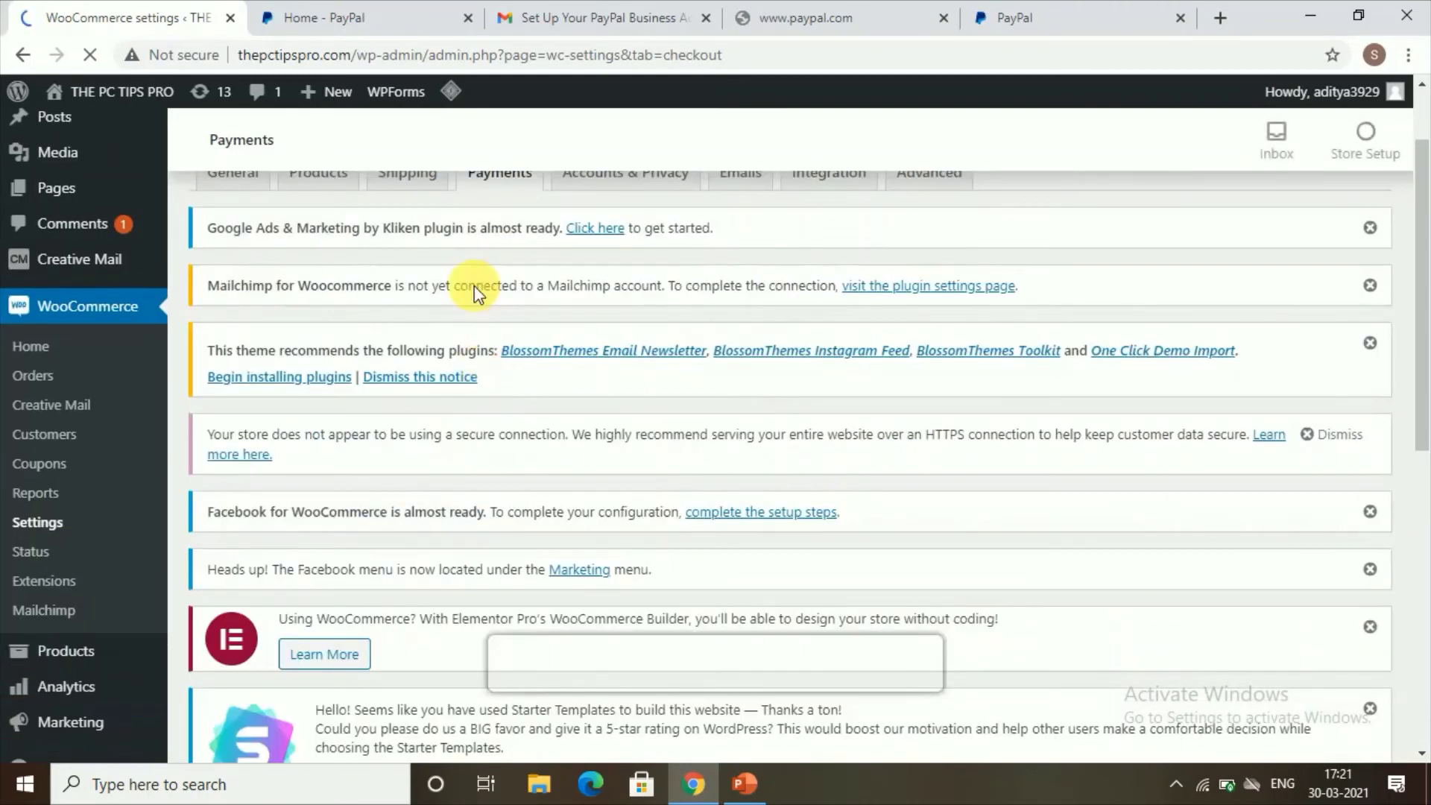
scroll(500, 611, down, 3)
scroll(500, 610, down, 3)
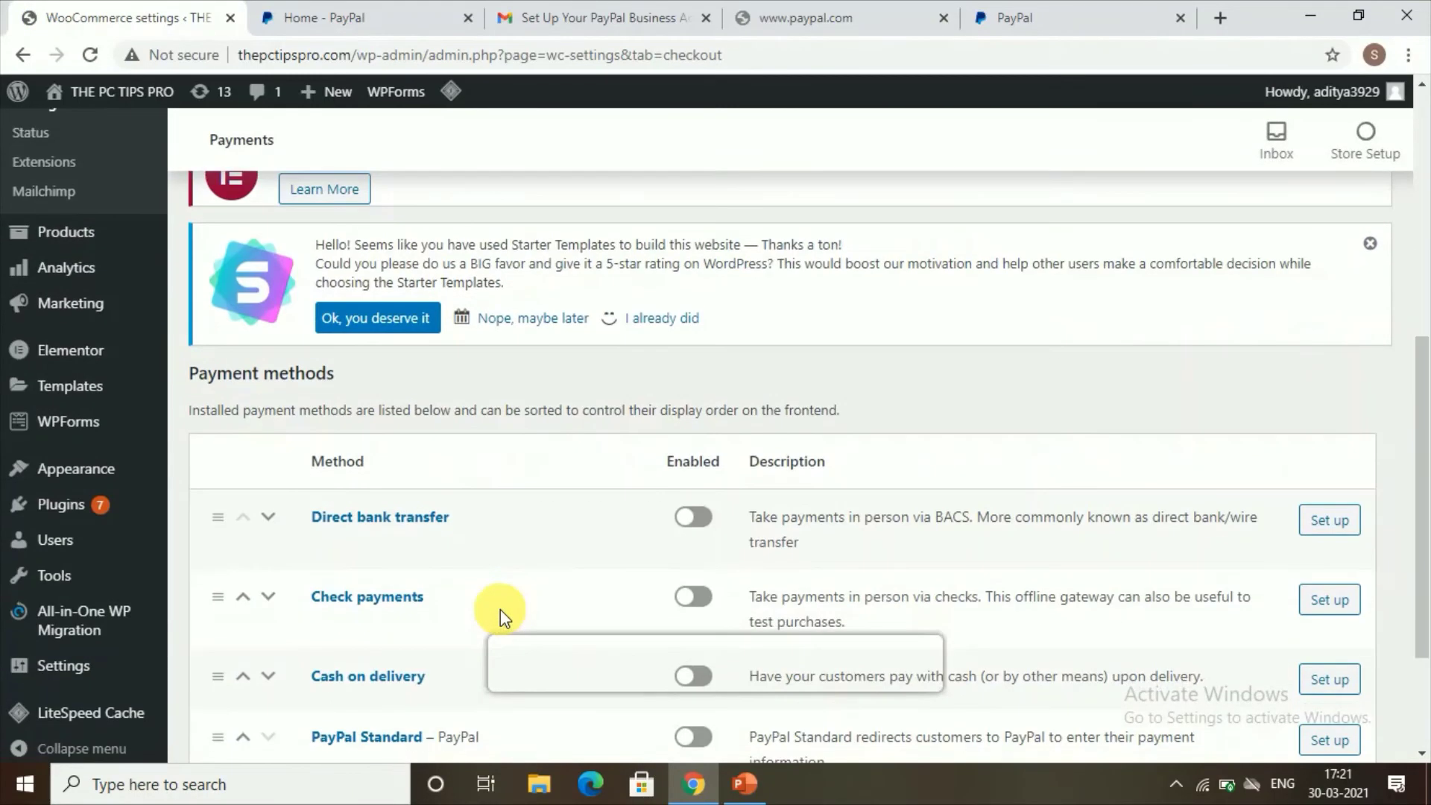
scroll(500, 611, down, 2)
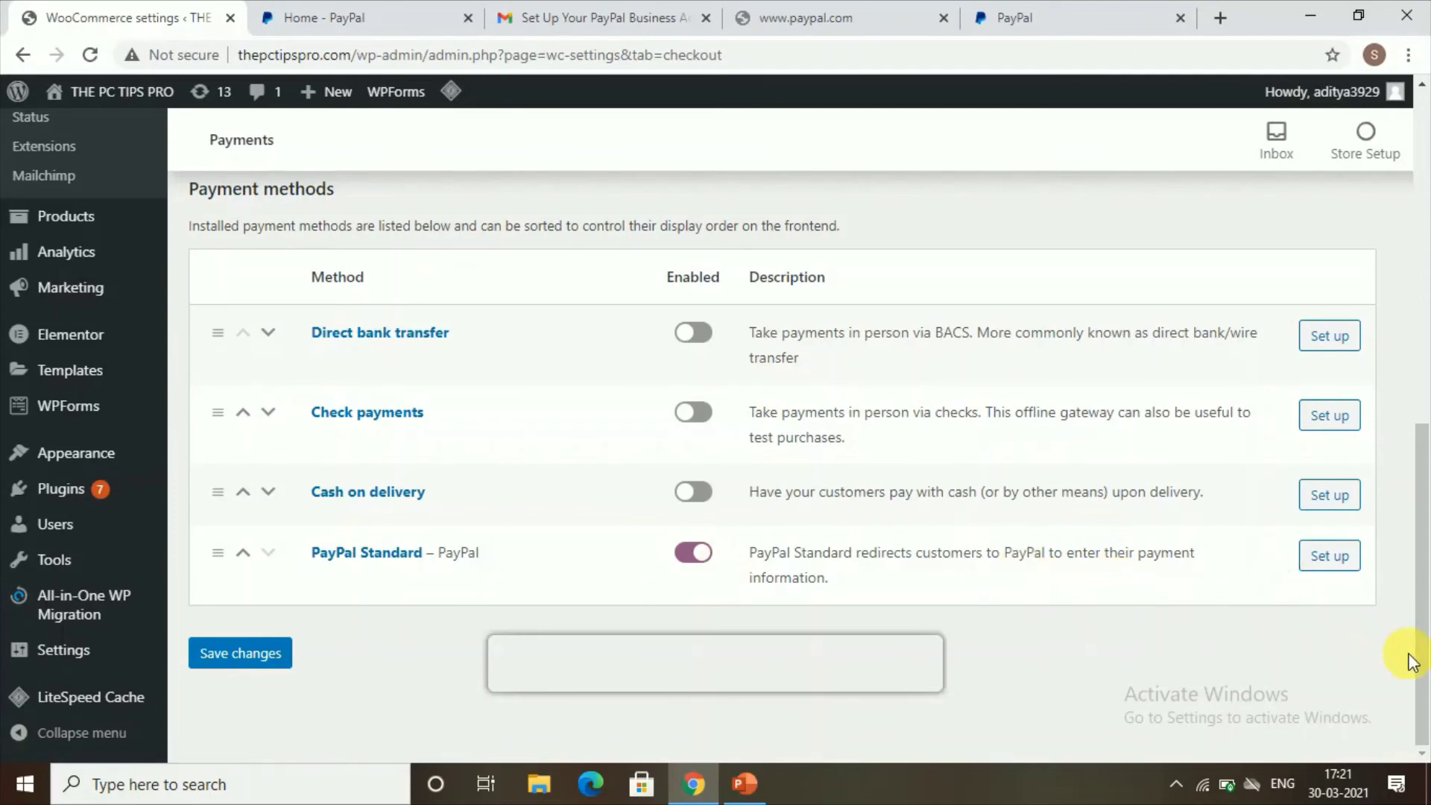
click(1330, 555)
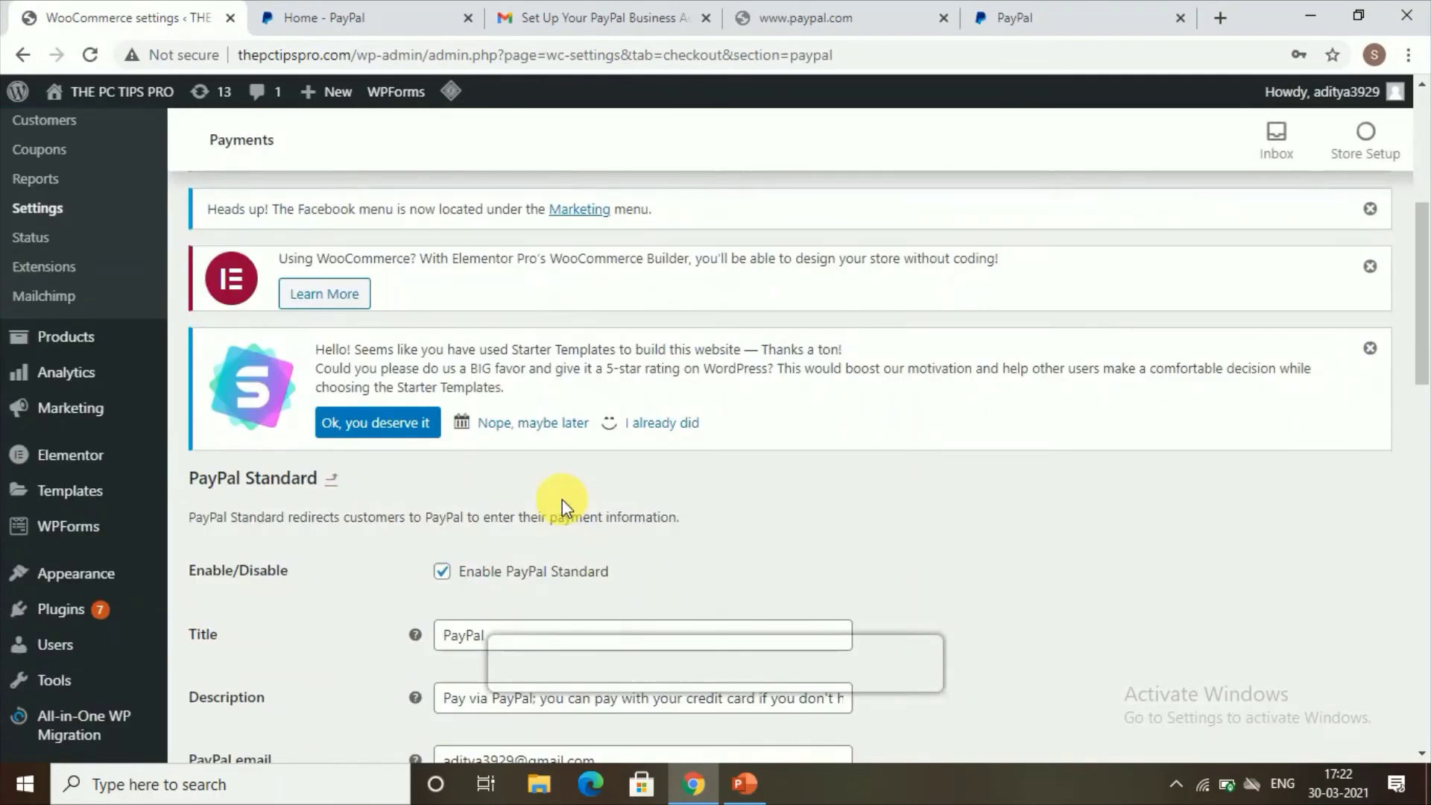
scroll(563, 499, down, 5)
scroll(562, 499, up, 2)
scroll(562, 499, up, 2)
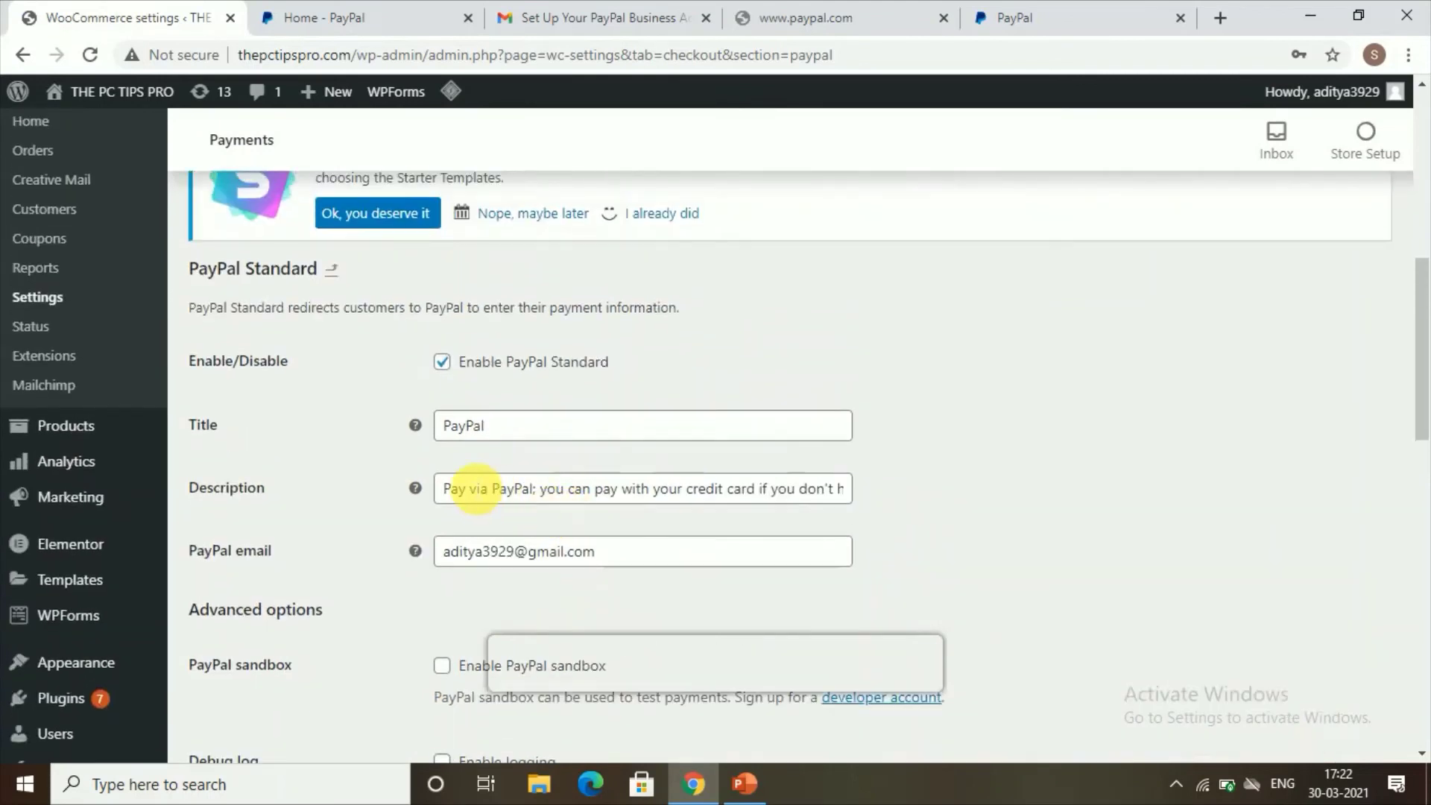
Review the PayPal Standard title, description and email, then save the settings.
click(470, 425)
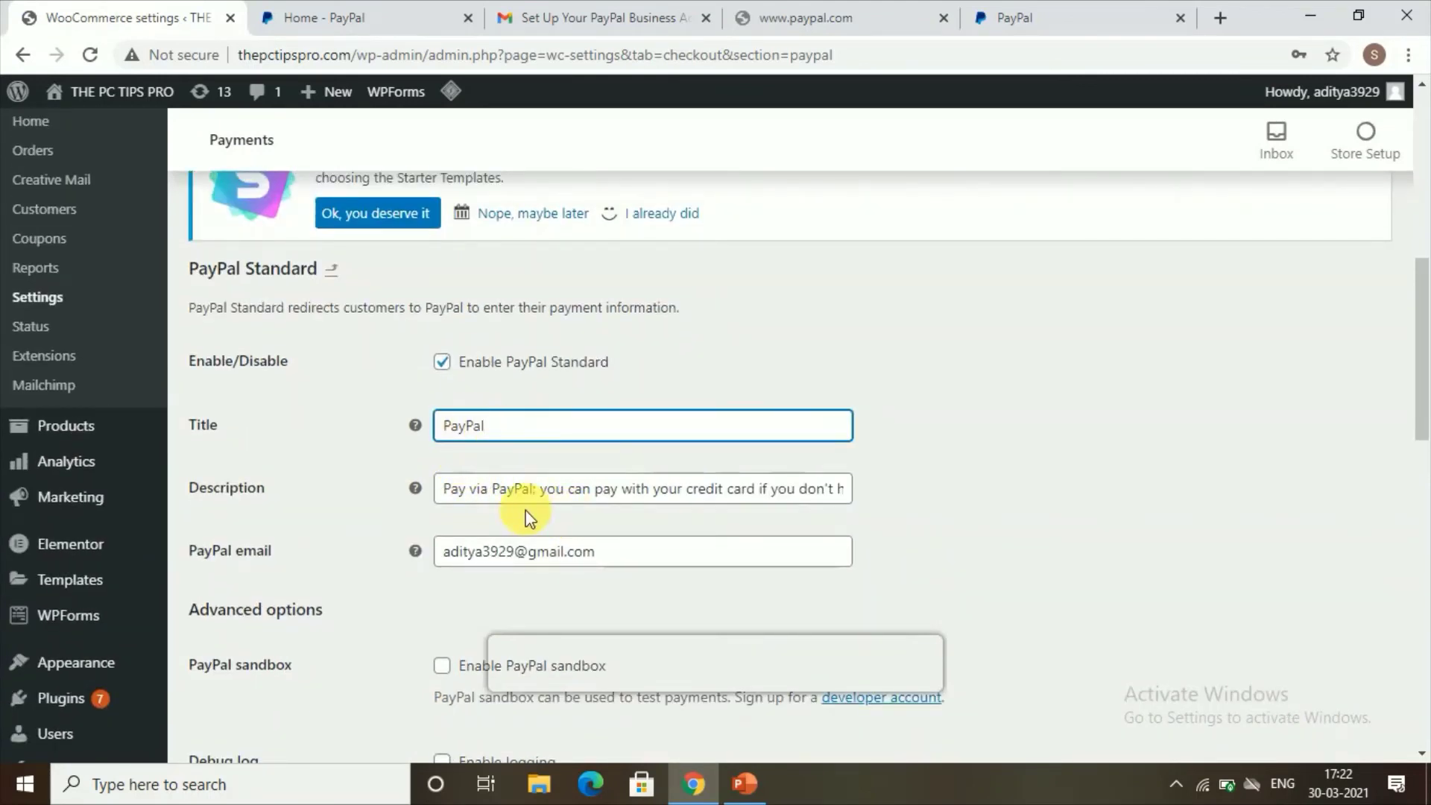
click(509, 489)
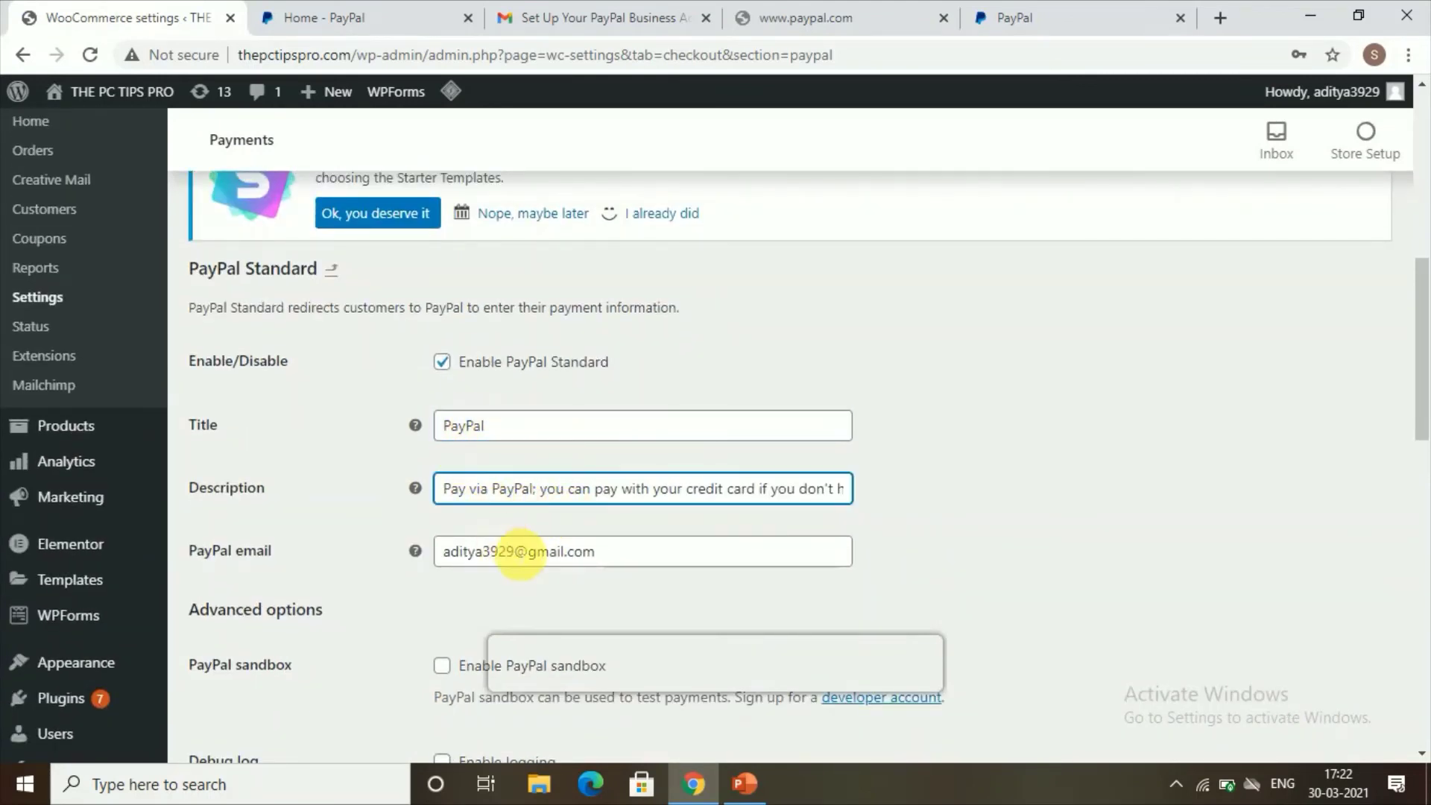
click(520, 551)
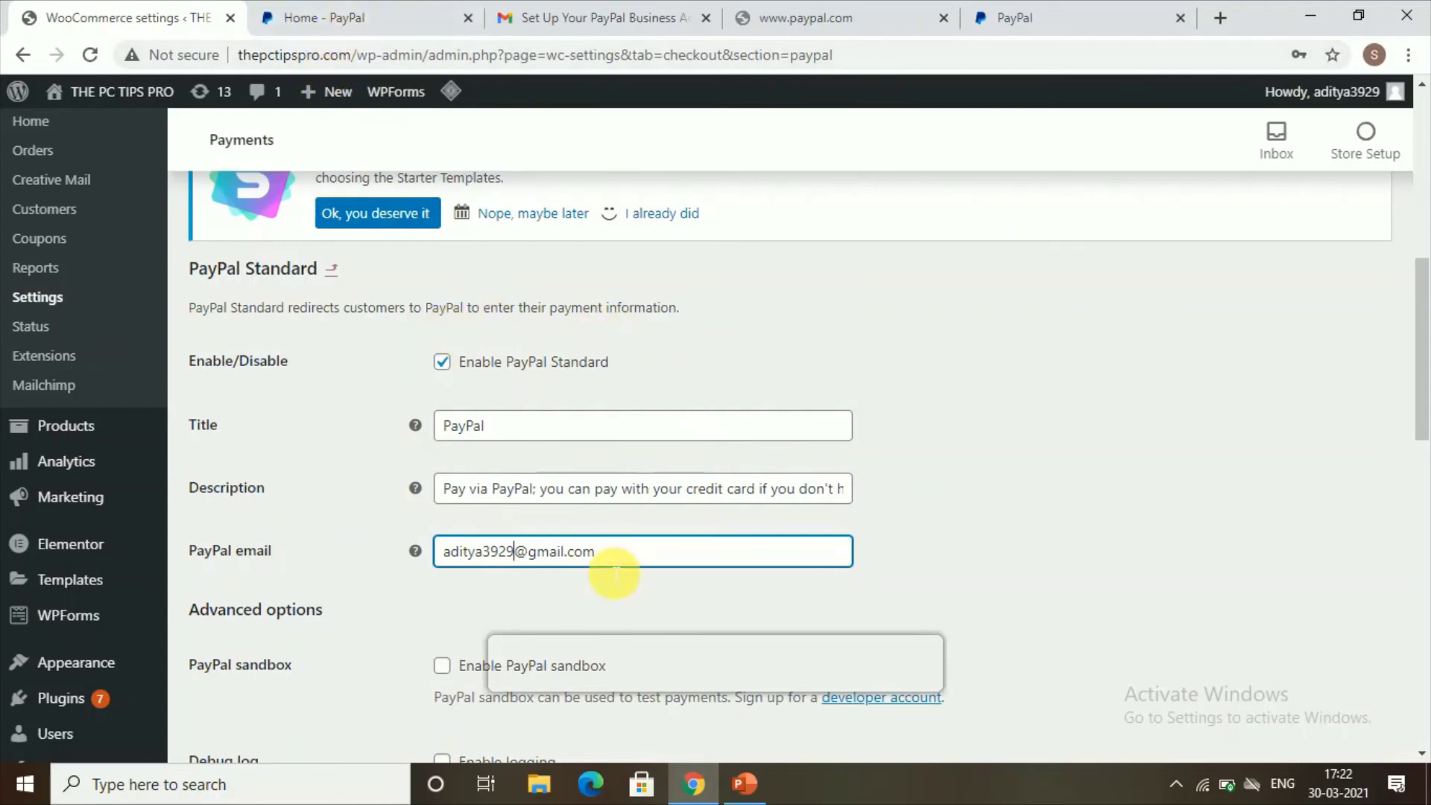
scroll(615, 559, down, 2)
scroll(542, 500, down, 3)
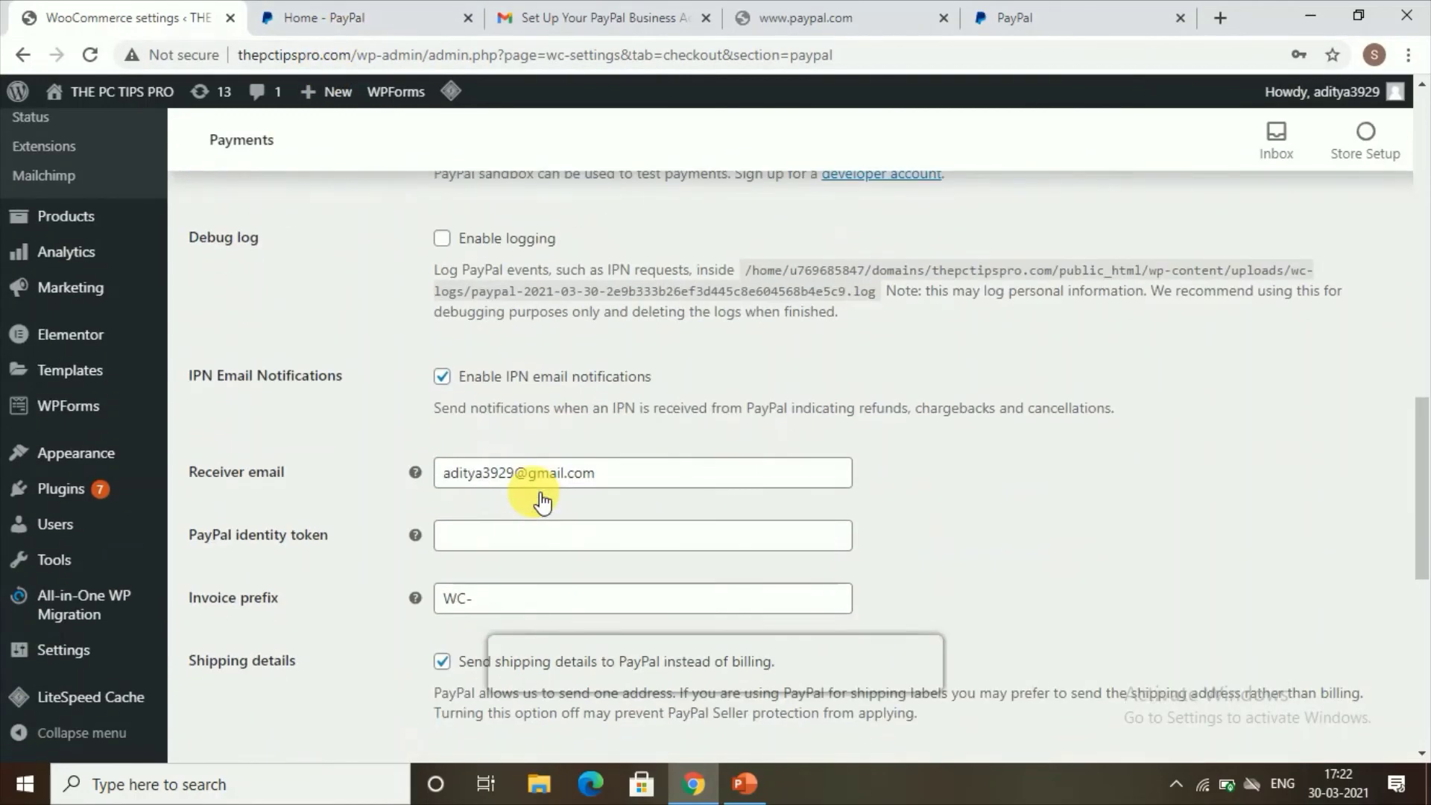
scroll(534, 492, down, 2)
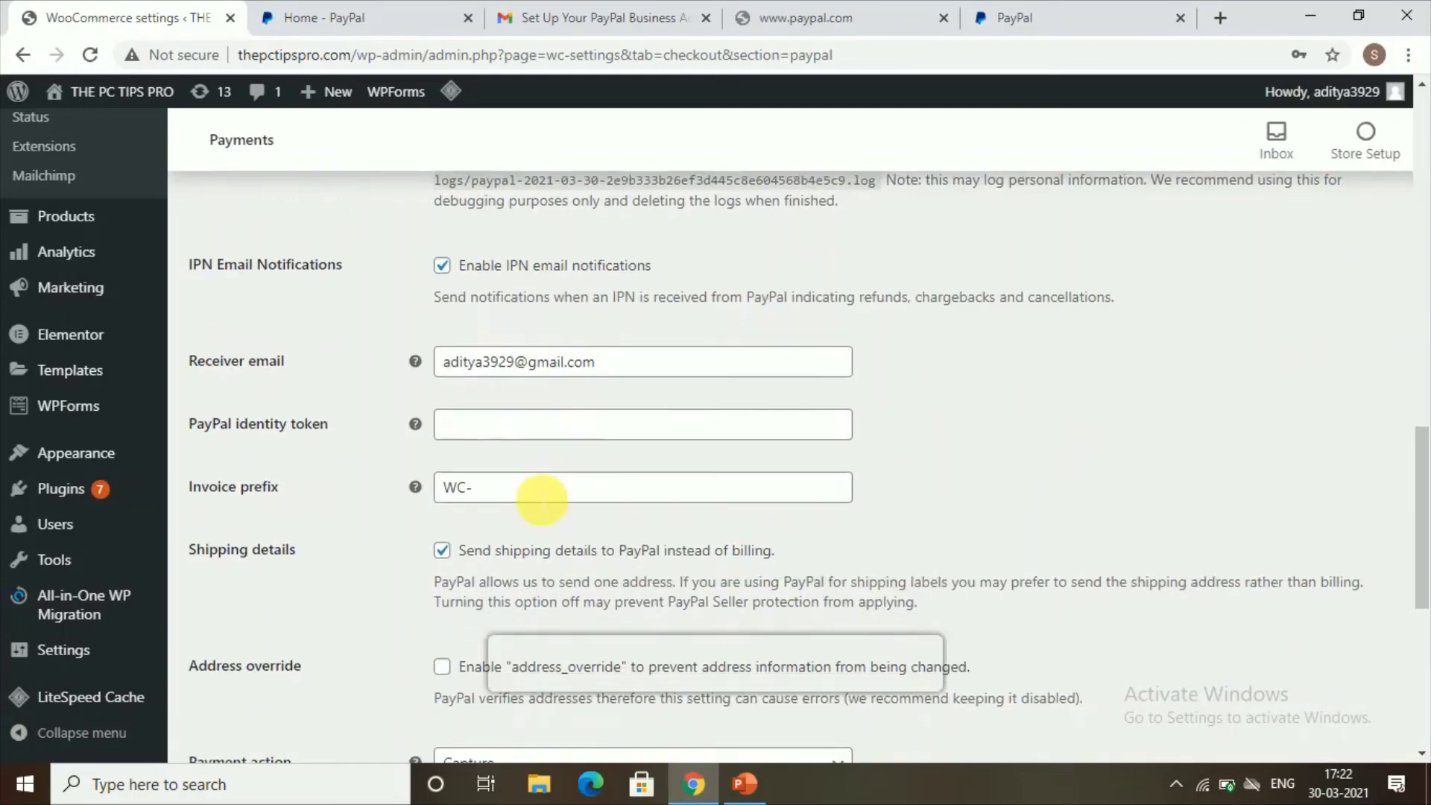
scroll(533, 493, down, 2)
scroll(534, 492, down, 2)
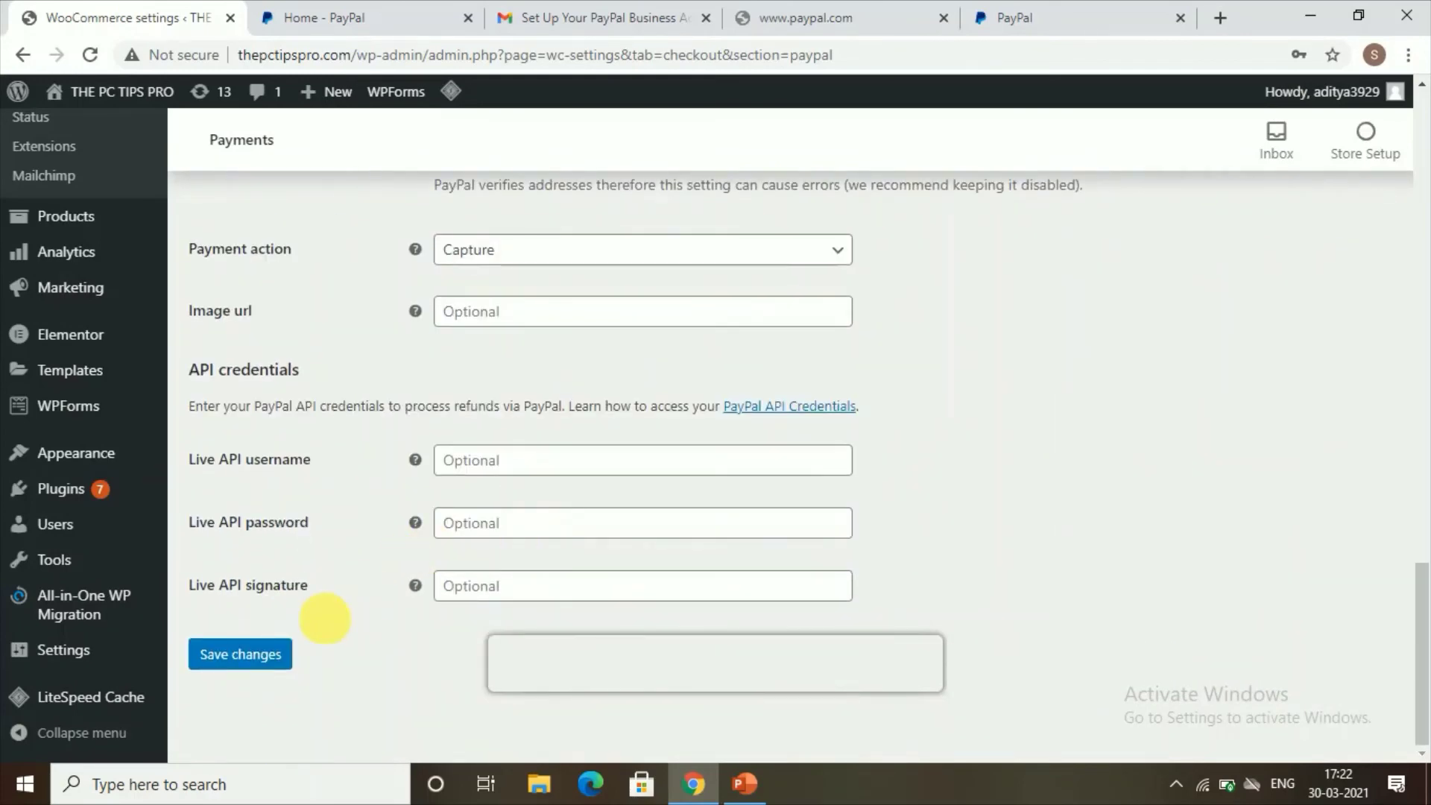
click(240, 655)
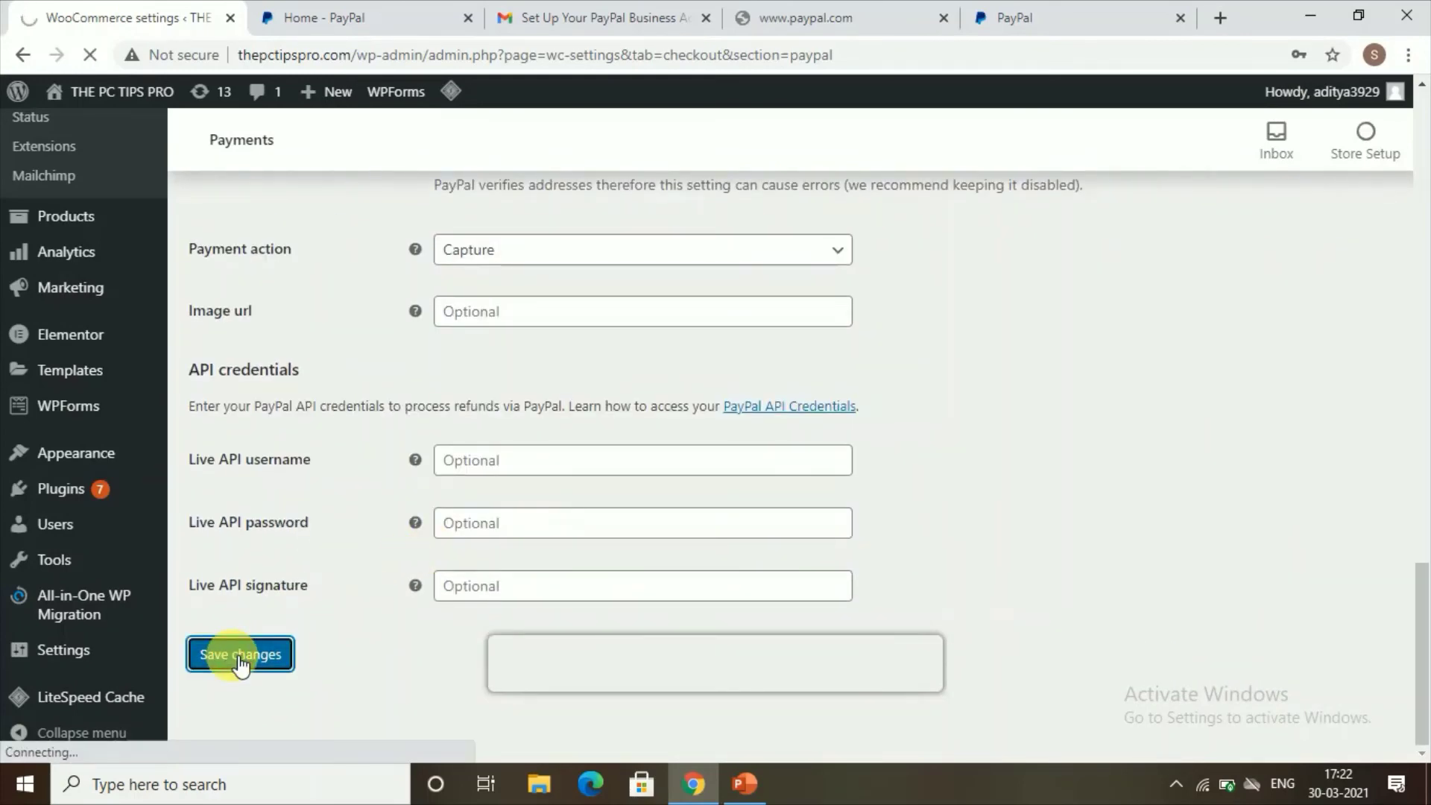
scroll(486, 544, down, 2)
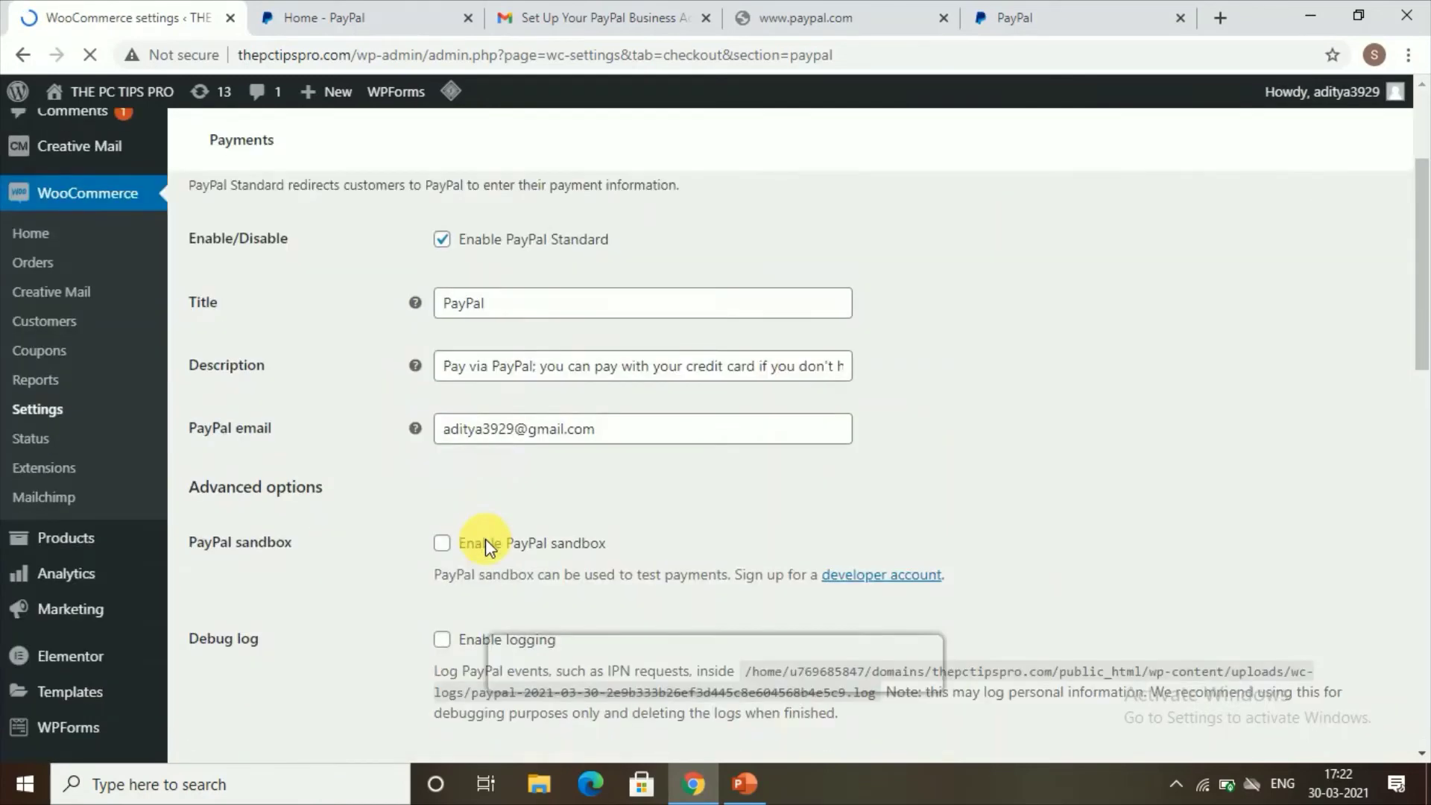
scroll(485, 545, down, 5)
scroll(452, 570, down, 5)
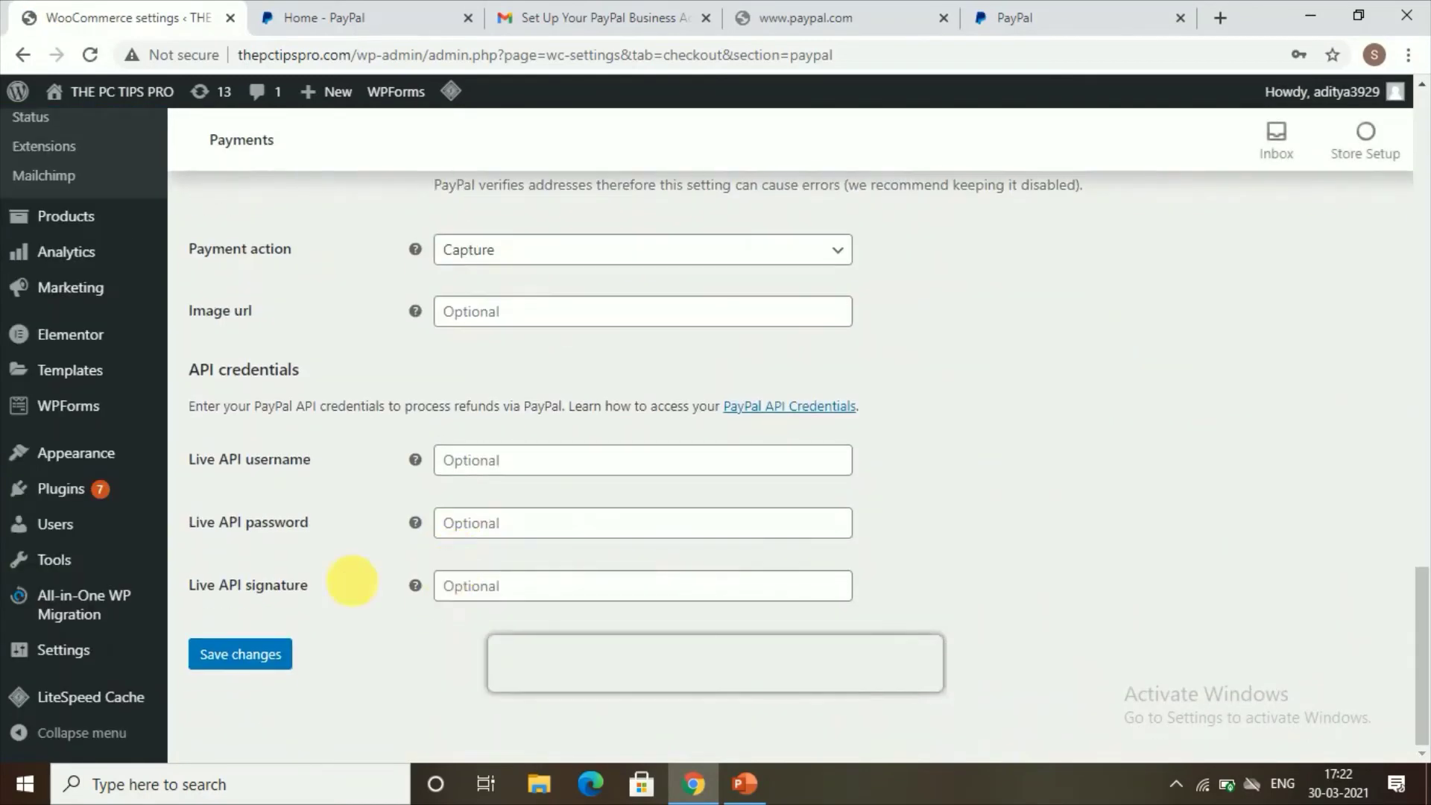
click(241, 654)
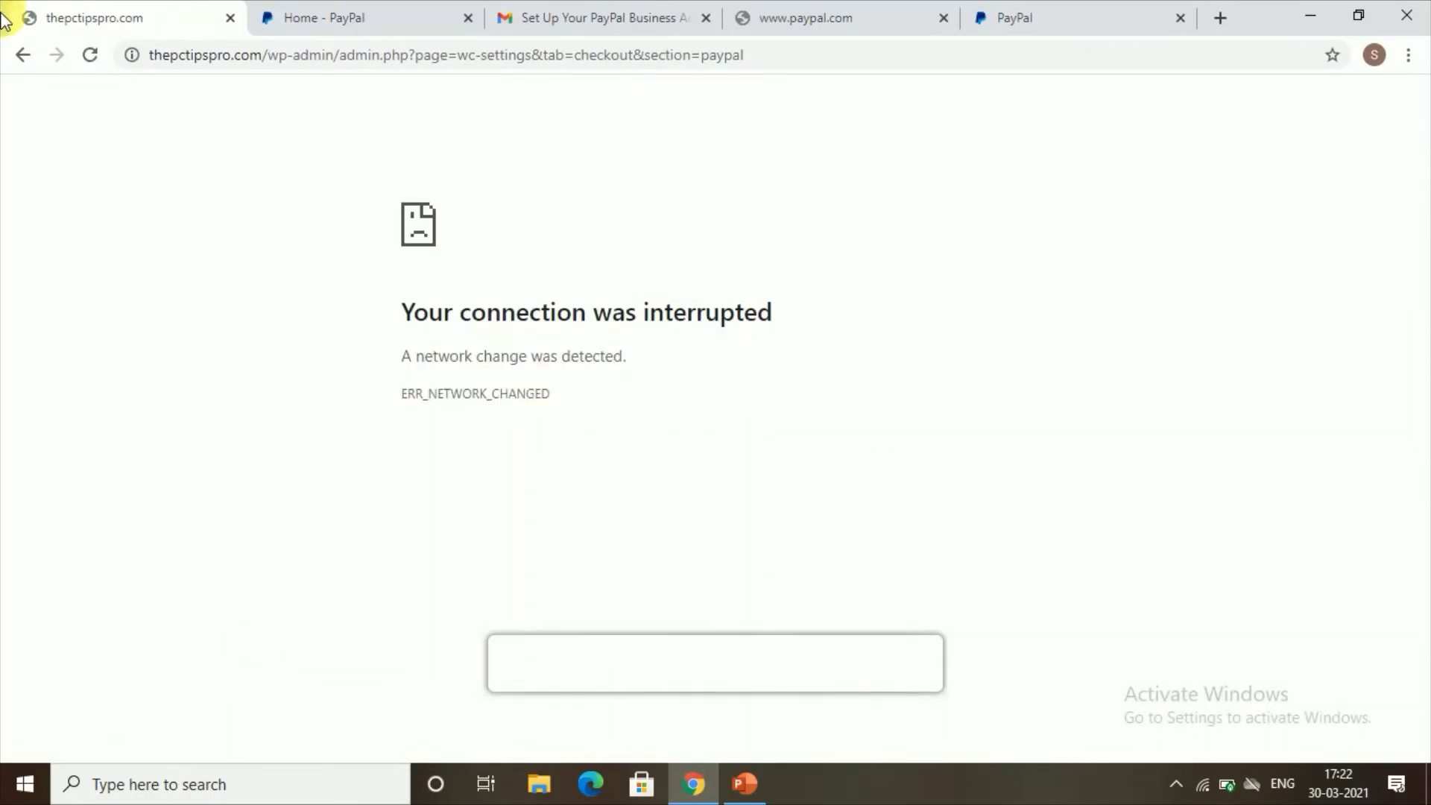
Reload the failed page and confirm resubmitting the PayPal Standard settings form.
click(89, 55)
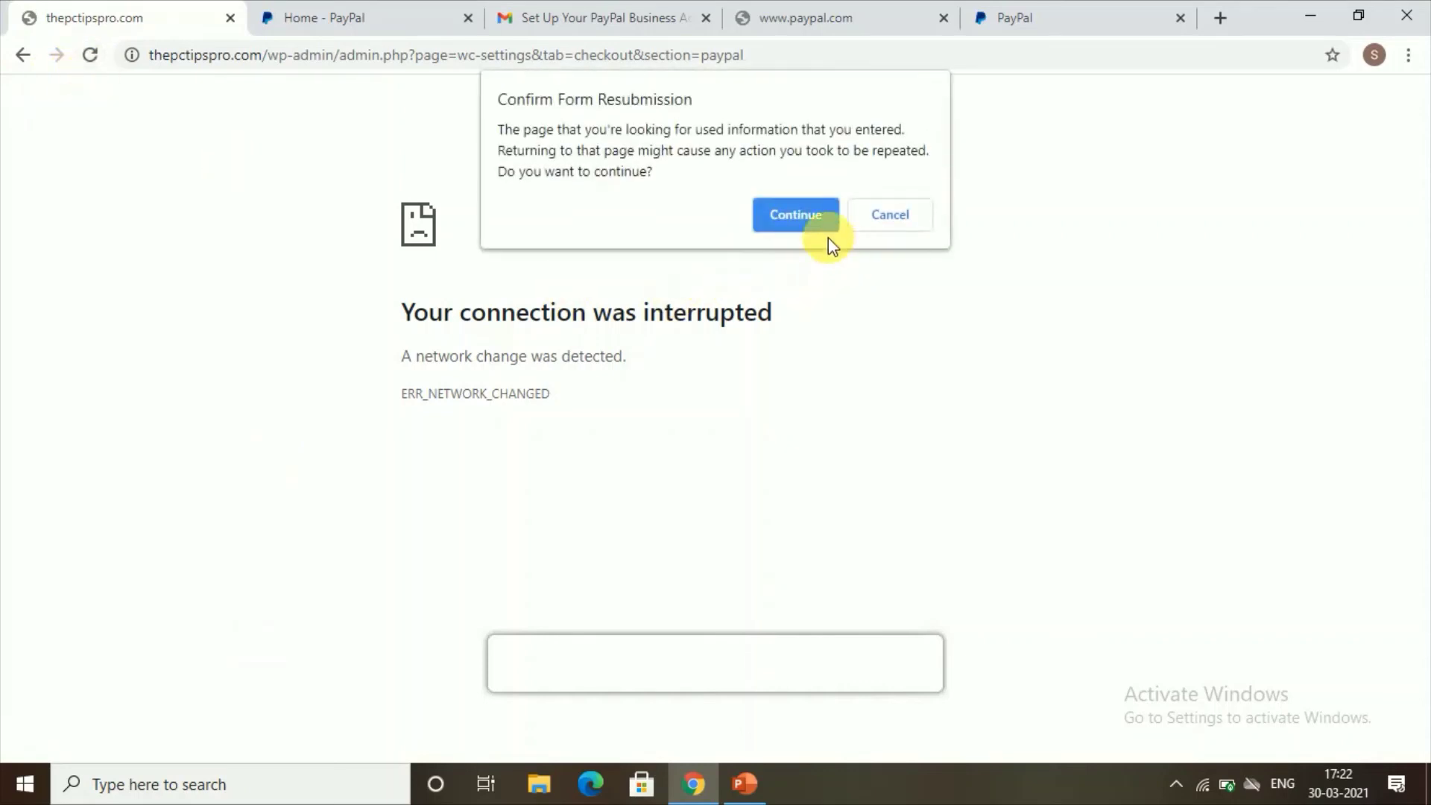
click(796, 213)
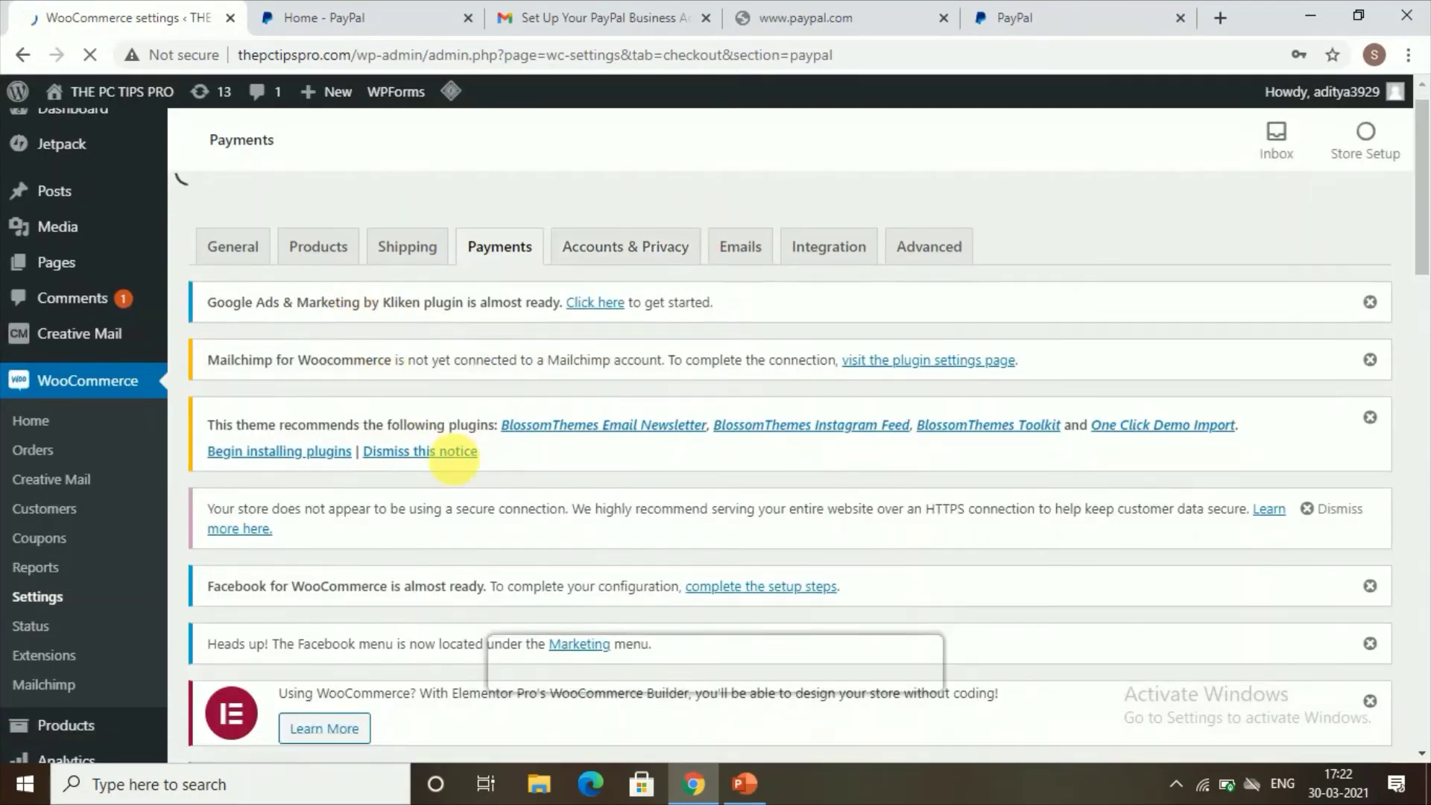
scroll(390, 410, down, 10)
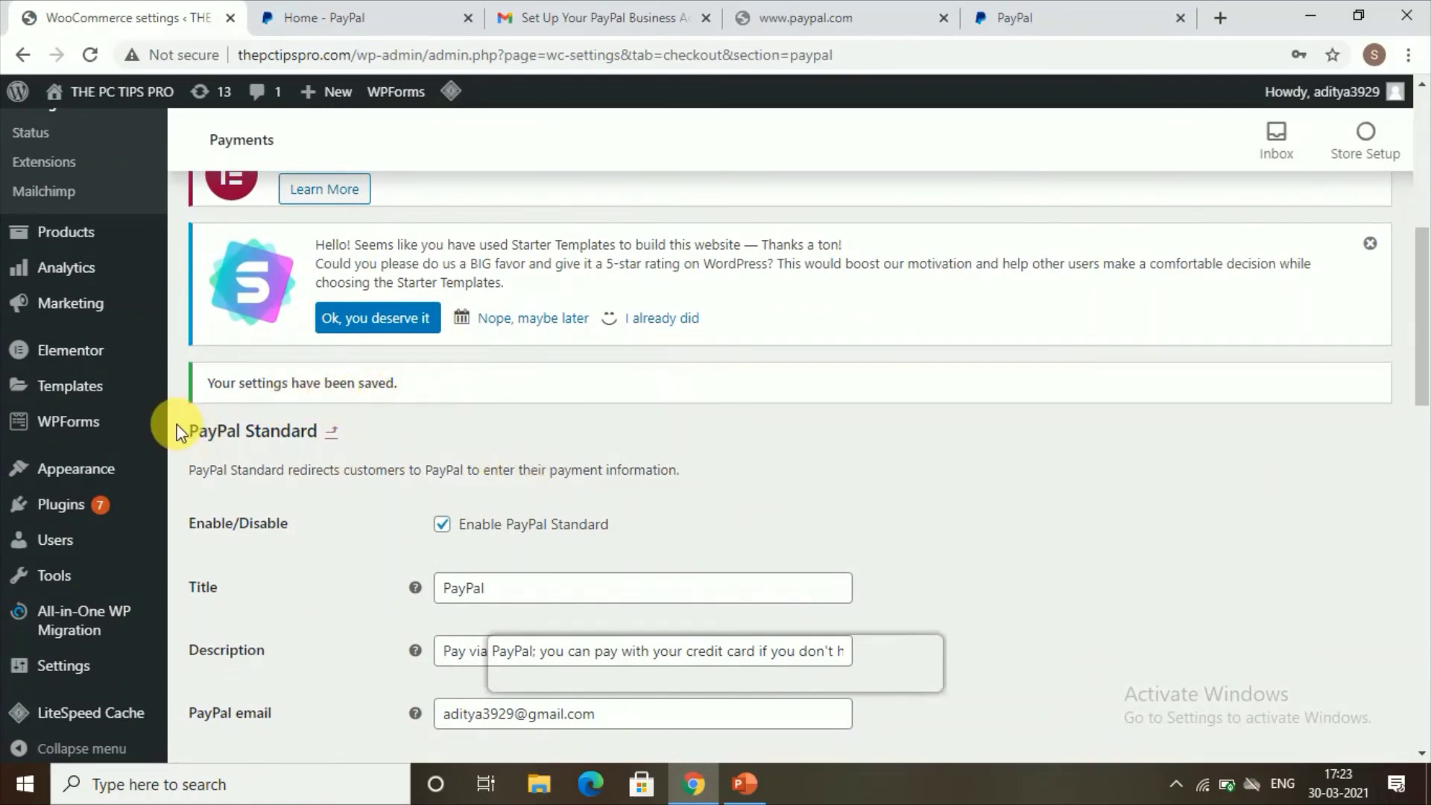
scroll(310, 486, up, 10)
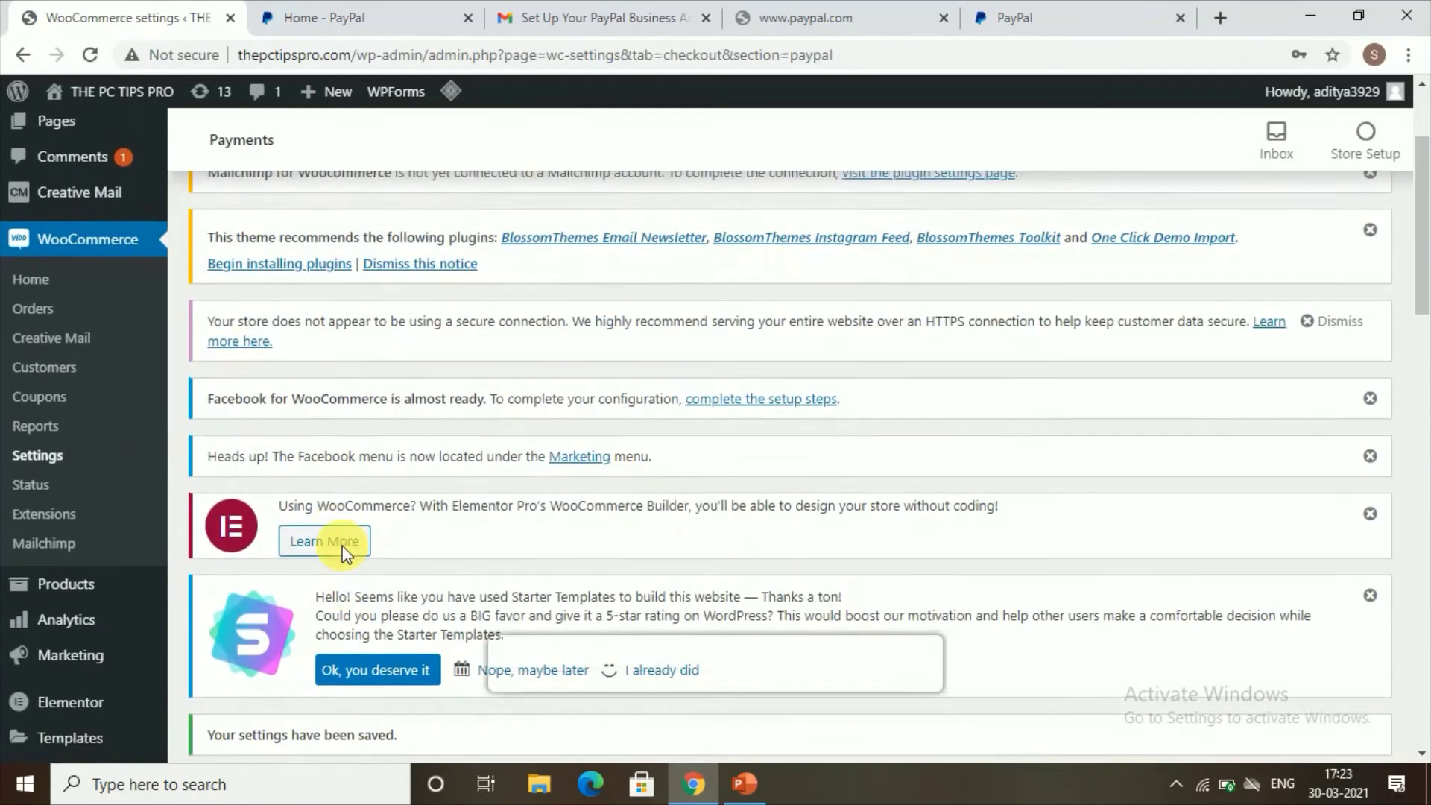